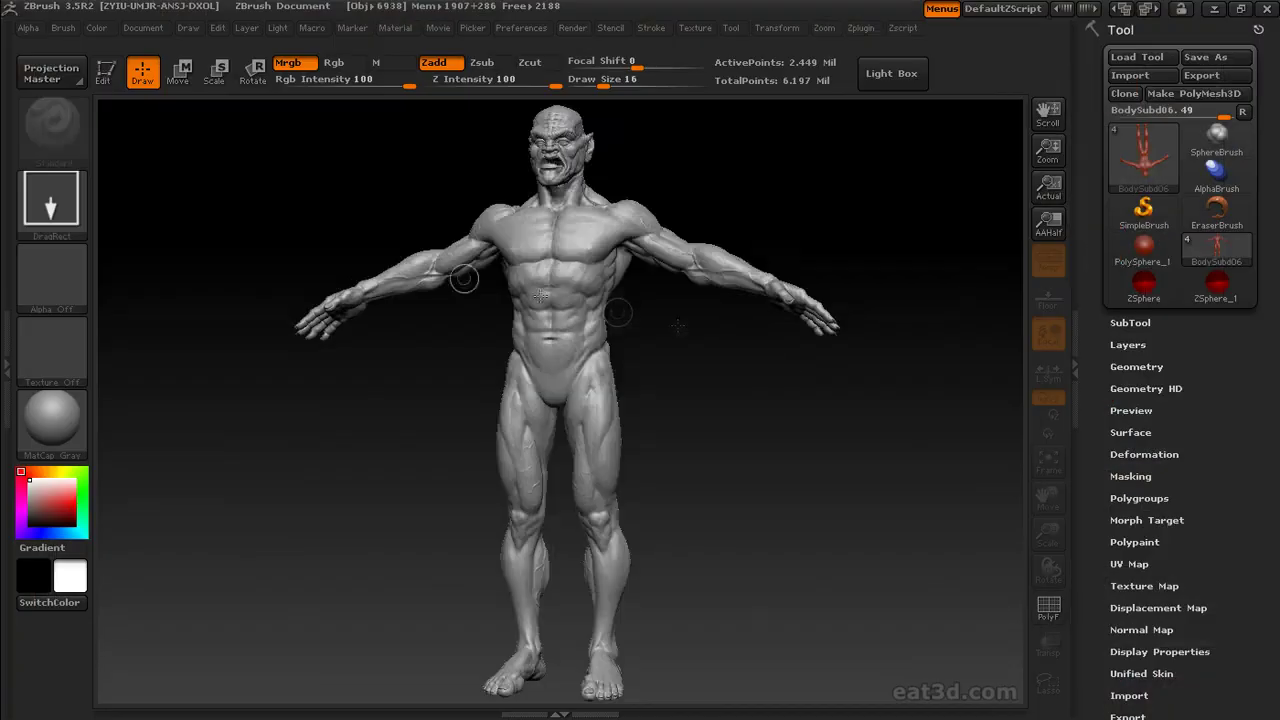
Start a fresh canvas and draw a ZSphere with the DragRect stroke.
{"action": "key", "text": "ctrl+n"}
{"action": "left_click", "coordinate": [1142, 285]}
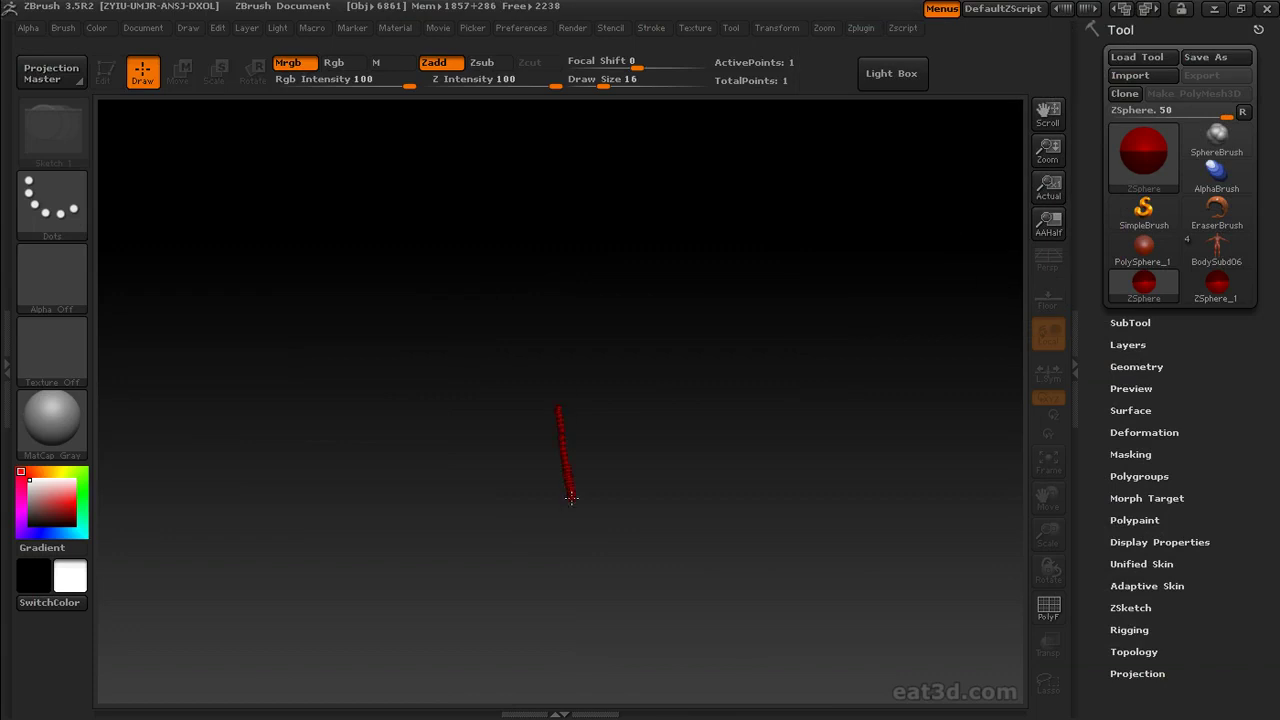
{"action": "left_click", "coordinate": [52, 204]}
{"action": "left_click", "coordinate": [52, 204]}
{"action": "left_click", "coordinate": [214, 220]}
{"action": "left_click_drag", "start_coordinate": [502, 547], "coordinate": [287, 264]}
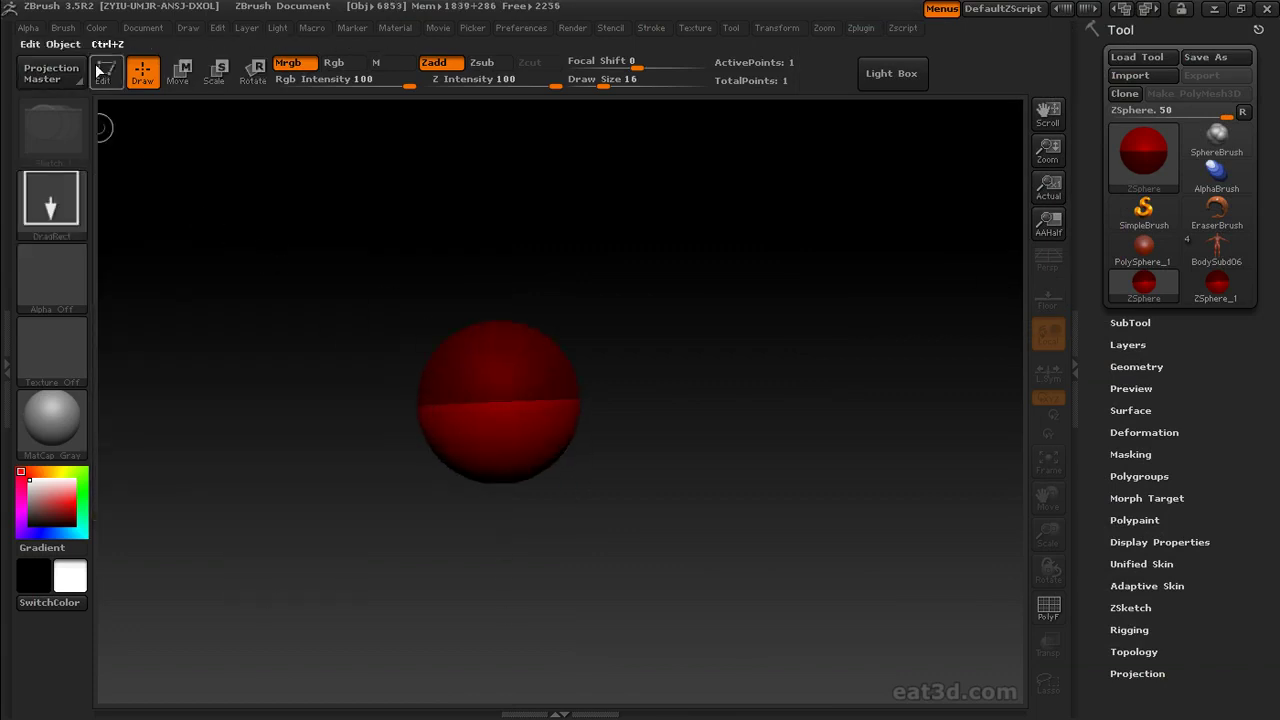
Enter Edit mode and attach BodySubd06 as the rigging mesh.
{"action": "left_click", "coordinate": [103, 72]}
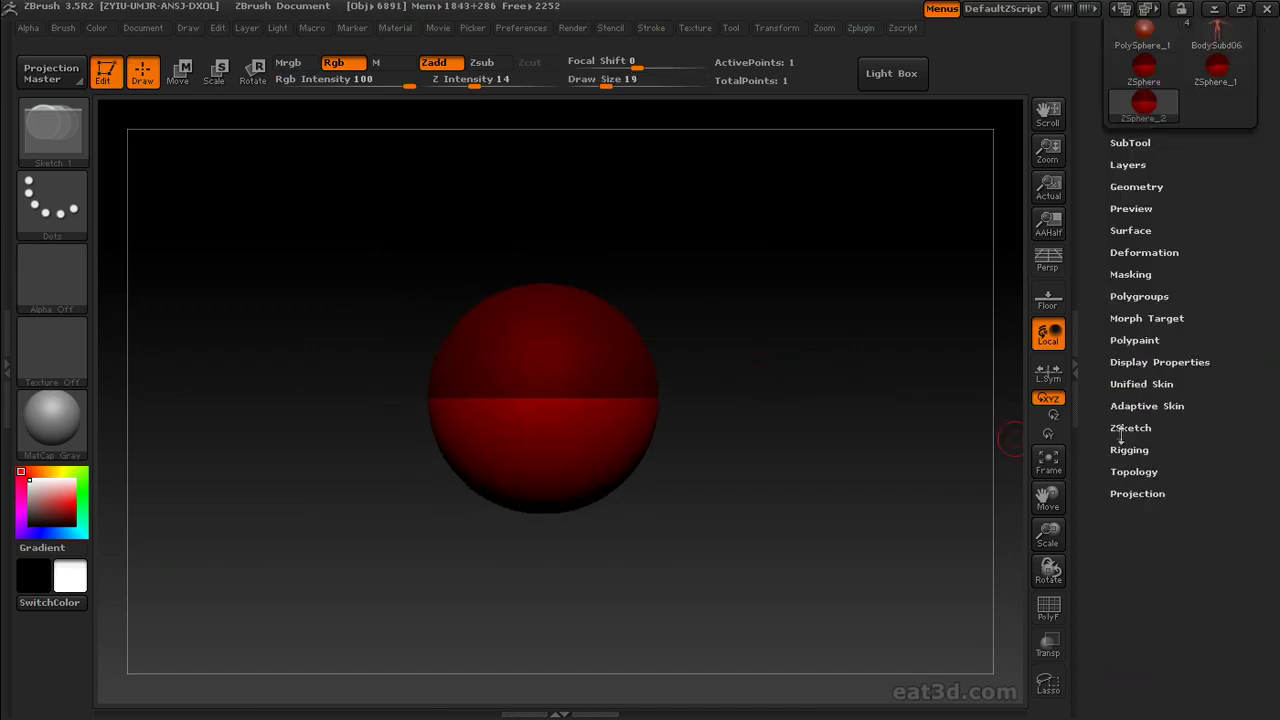
{"action": "left_click", "coordinate": [1129, 449]}
{"action": "left_click", "coordinate": [1142, 487]}
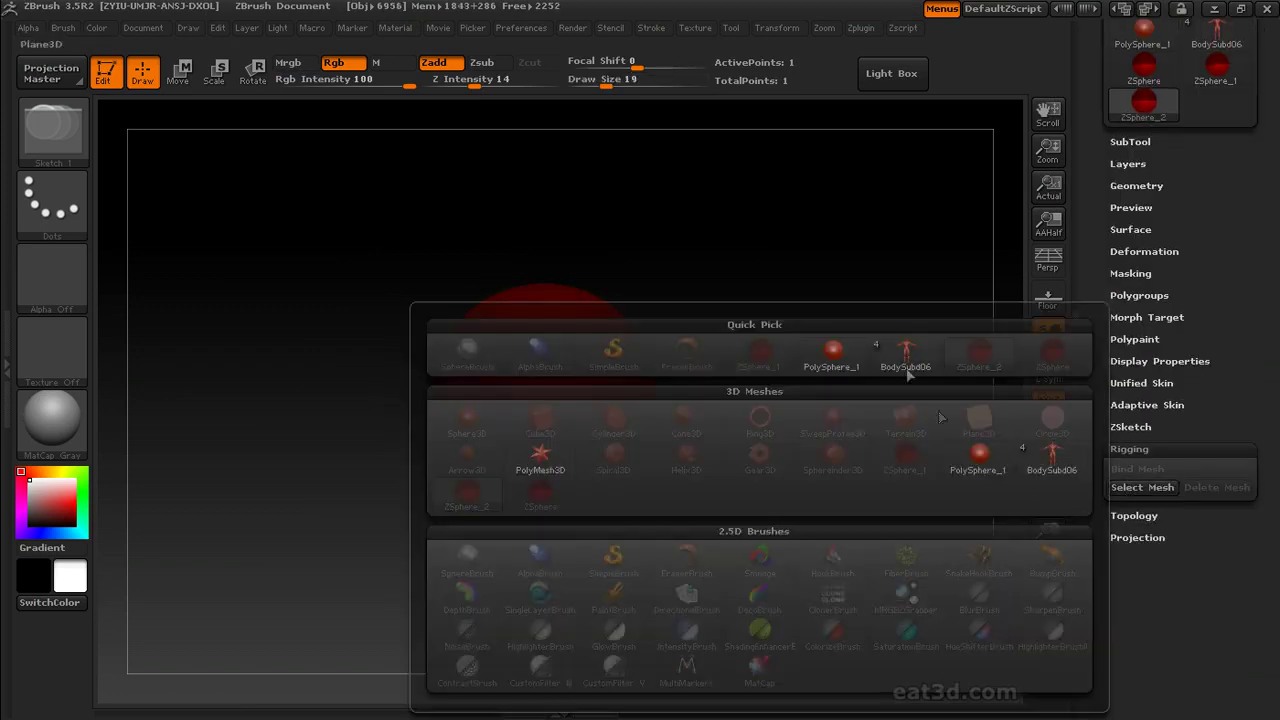
{"action": "left_click", "coordinate": [907, 372]}
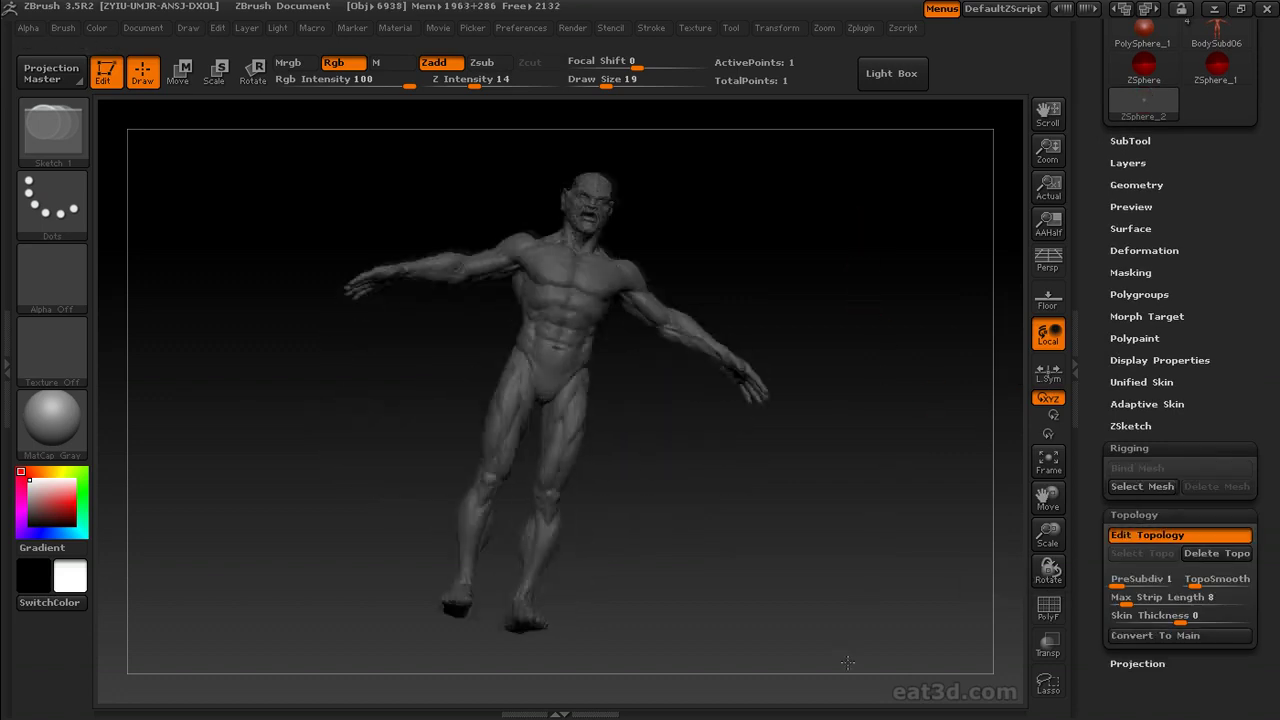
Place topology points from the navel around the side to the lower back of the waist.
{"action": "left_click_drag", "start_coordinate": [847, 662], "coordinate": [846, 589], "text": "shift"}
{"action": "mouse_move", "coordinate": [675, 408]}
{"action": "left_mouse_down", "text": "alt"}
{"action": "mouse_move", "coordinate": [786, 514]}
{"action": "mouse_move", "coordinate": [814, 466]}
{"action": "mouse_move", "coordinate": [616, 416]}
{"action": "mouse_move", "coordinate": [543, 429]}
{"action": "left_mouse_up", "text": "alt"}
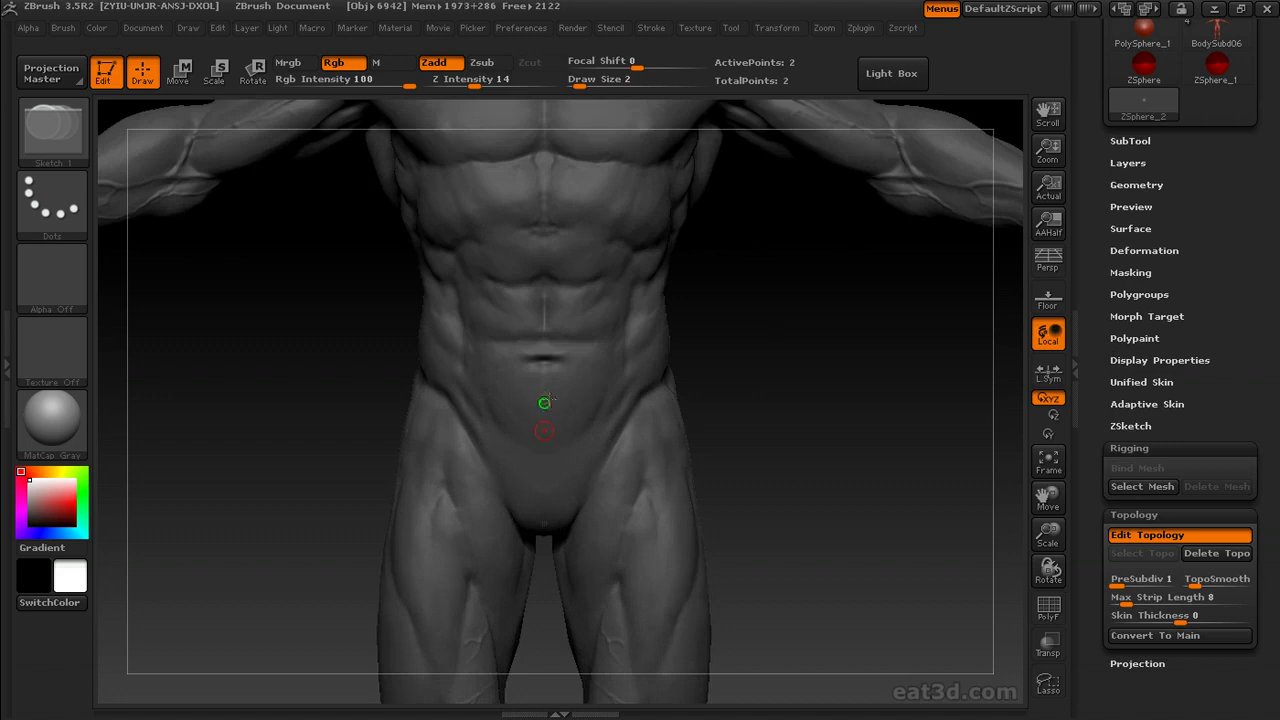
{"action": "left_click_drag", "start_coordinate": [544, 339], "coordinate": [594, 340]}
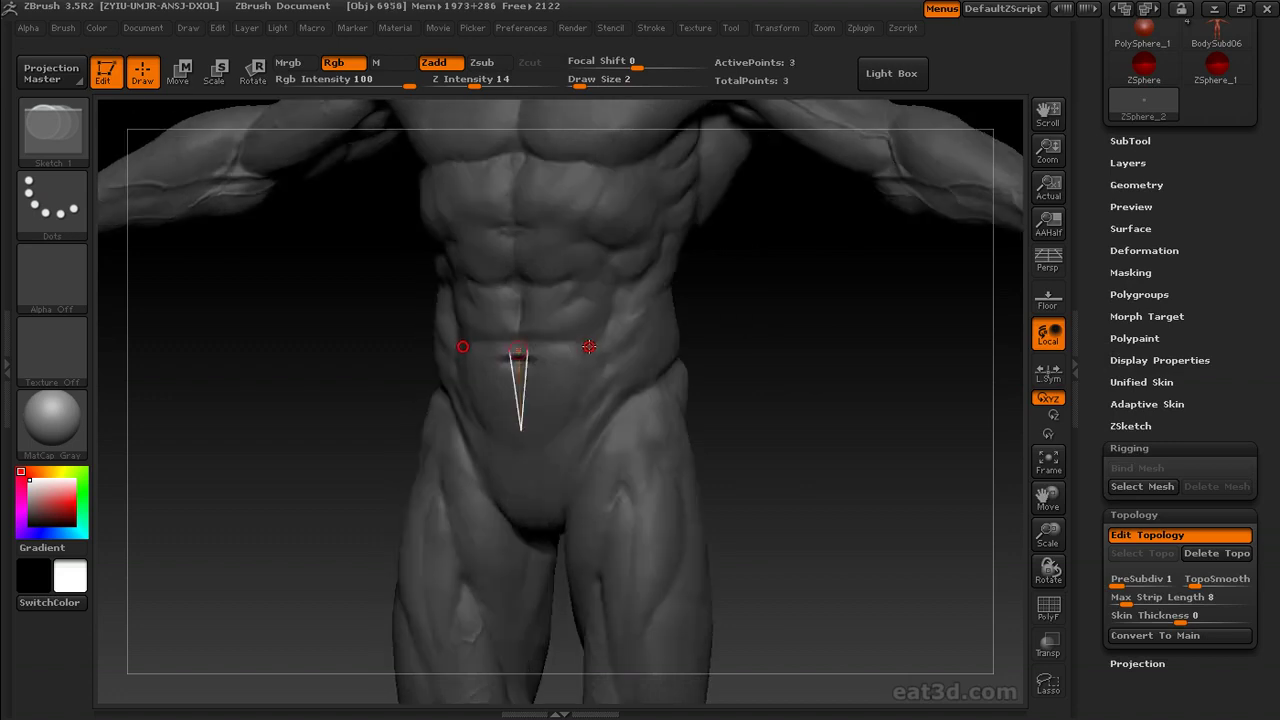
{"action": "left_click", "coordinate": [589, 346]}
{"action": "mouse_move", "coordinate": [680, 380]}
{"action": "left_mouse_down"}
{"action": "mouse_move", "coordinate": [737, 377]}
{"action": "mouse_move", "coordinate": [570, 380]}
{"action": "mouse_move", "coordinate": [540, 360]}
{"action": "left_mouse_up"}
{"action": "left_click", "coordinate": [538, 356]}
{"action": "left_click_drag", "start_coordinate": [694, 418], "coordinate": [611, 361]}
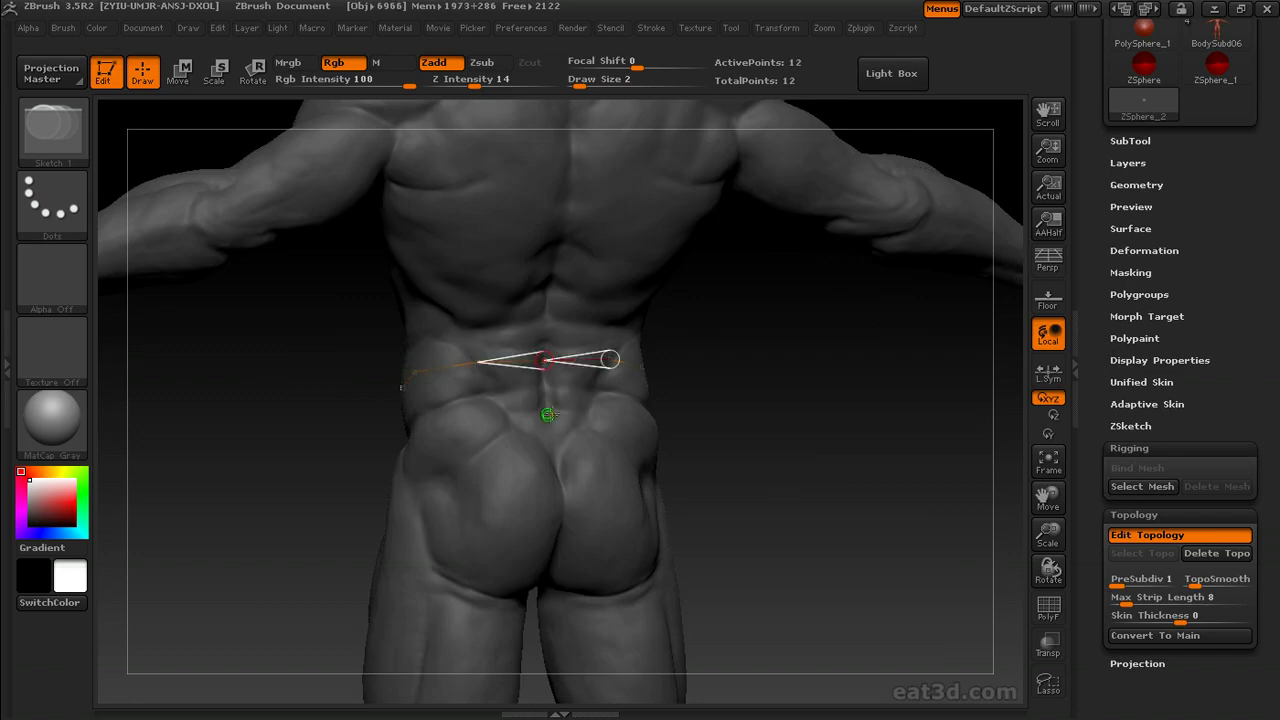
{"action": "left_click_drag", "start_coordinate": [548, 416], "coordinate": [608, 404]}
Finish the band with points around the hip and a lower front strip dipping to a point.
{"action": "mouse_move", "coordinate": [789, 380]}
{"action": "left_mouse_down"}
{"action": "mouse_move", "coordinate": [662, 411]}
{"action": "mouse_move", "coordinate": [803, 443]}
{"action": "mouse_move", "coordinate": [638, 428]}
{"action": "left_mouse_up"}
{"action": "left_click", "coordinate": [647, 428]}
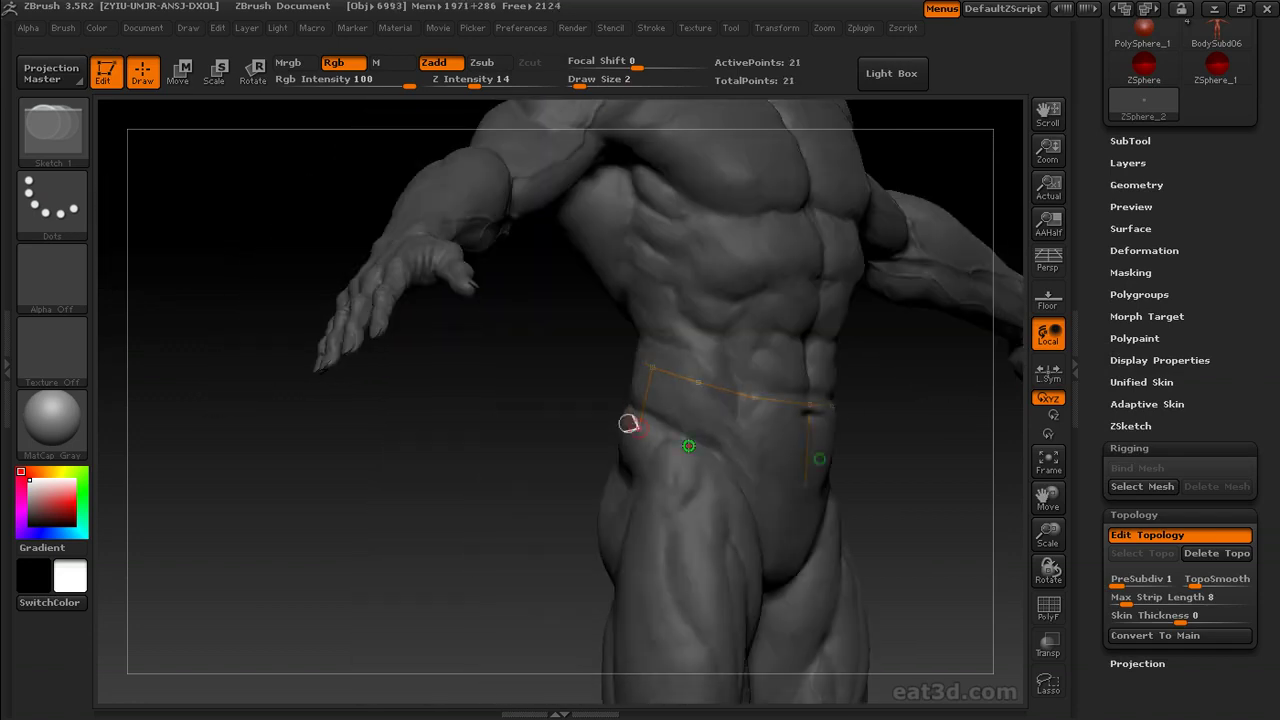
{"action": "left_click_drag", "start_coordinate": [488, 447], "coordinate": [650, 458]}
{"action": "left_click", "coordinate": [620, 454]}
{"action": "left_click", "coordinate": [794, 477]}
{"action": "left_click_drag", "start_coordinate": [573, 515], "coordinate": [480, 505]}
{"action": "left_click_drag", "start_coordinate": [931, 429], "coordinate": [870, 402]}
{"action": "key", "text": "w"}
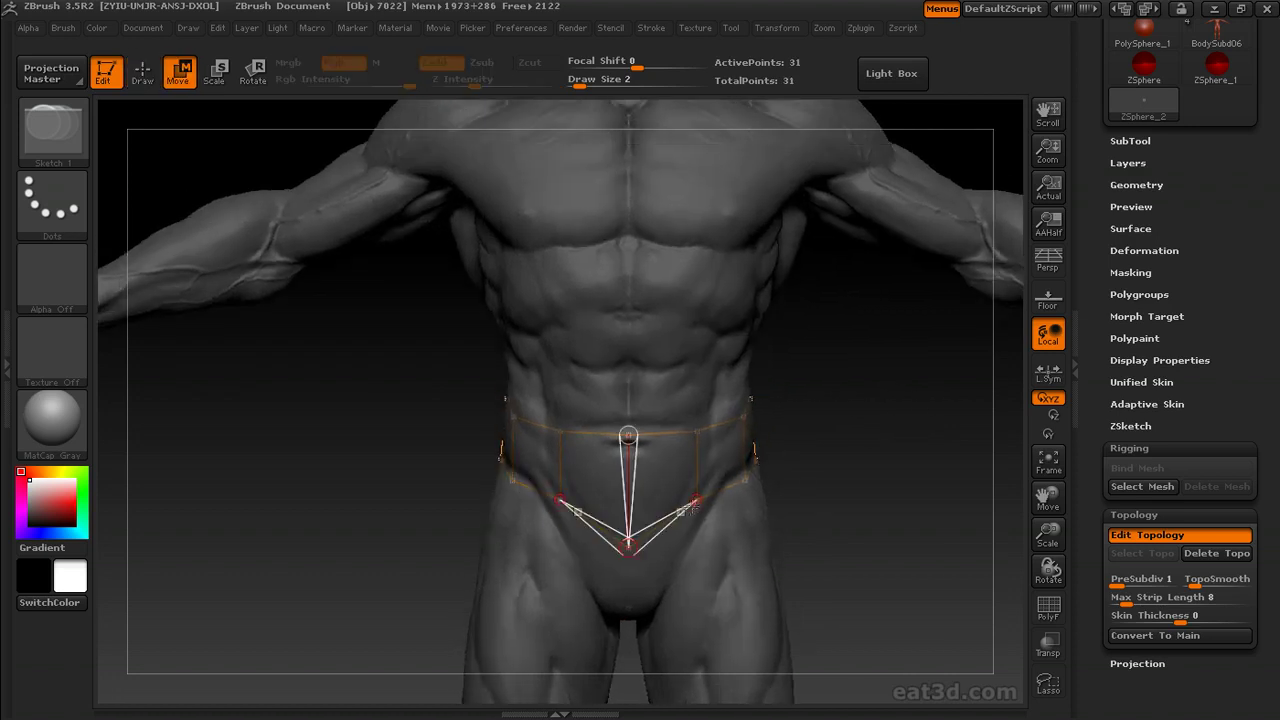
Preview the waist band as a skin with Adaptive Skin Density set to 1.
{"action": "key", "text": "a"}
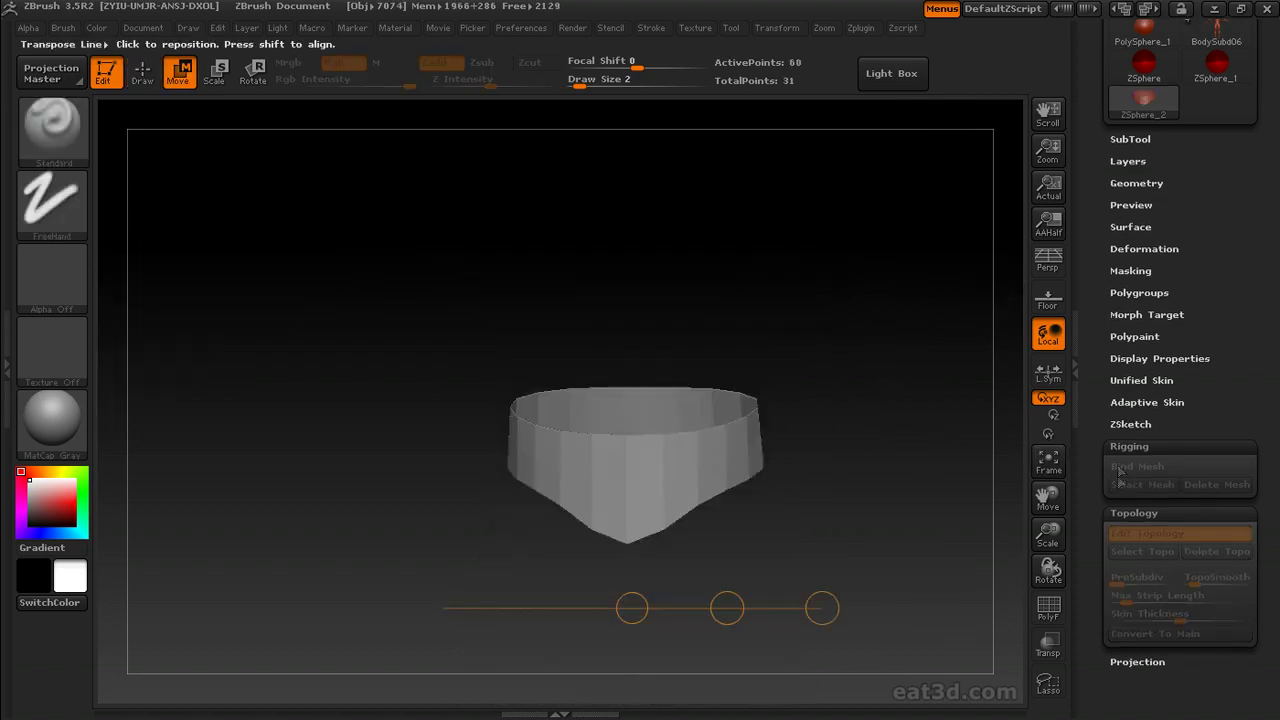
{"action": "left_click", "coordinate": [1140, 402]}
{"action": "left_click_drag", "start_coordinate": [1230, 423], "coordinate": [1195, 423]}
{"action": "left_click_drag", "start_coordinate": [1090, 644], "coordinate": [1090, 380]}
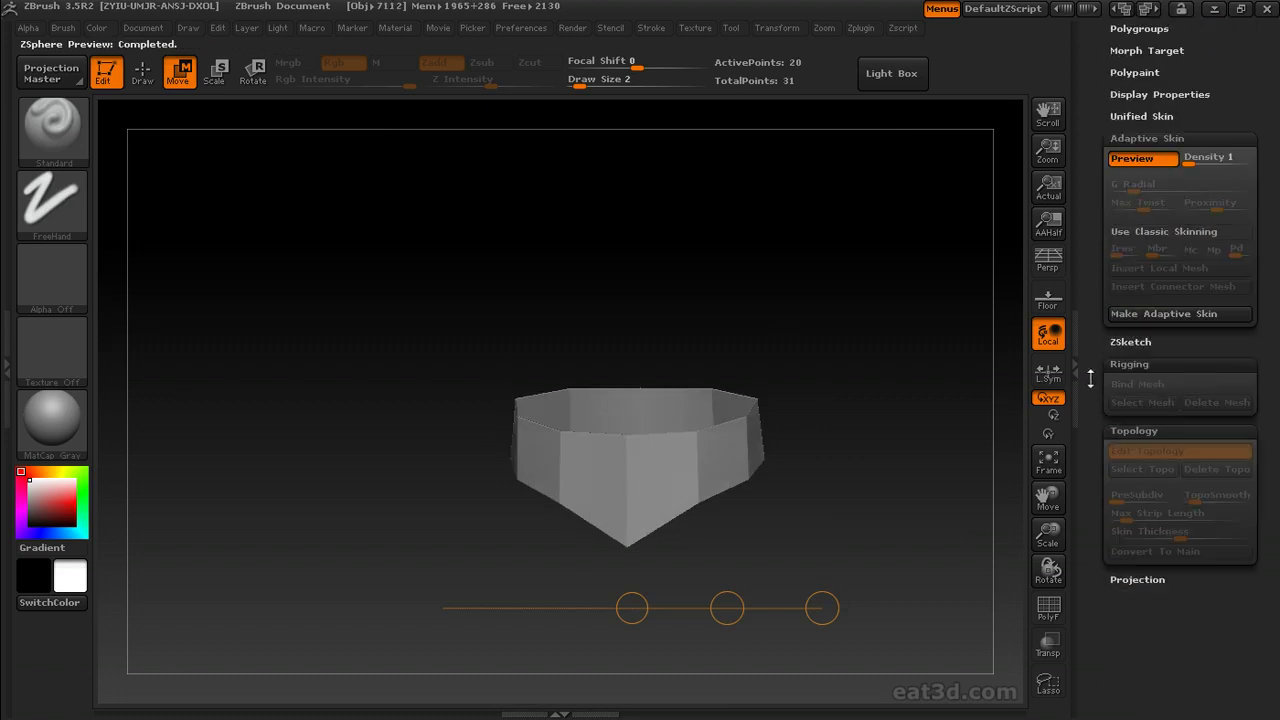
{"action": "key", "text": "a"}
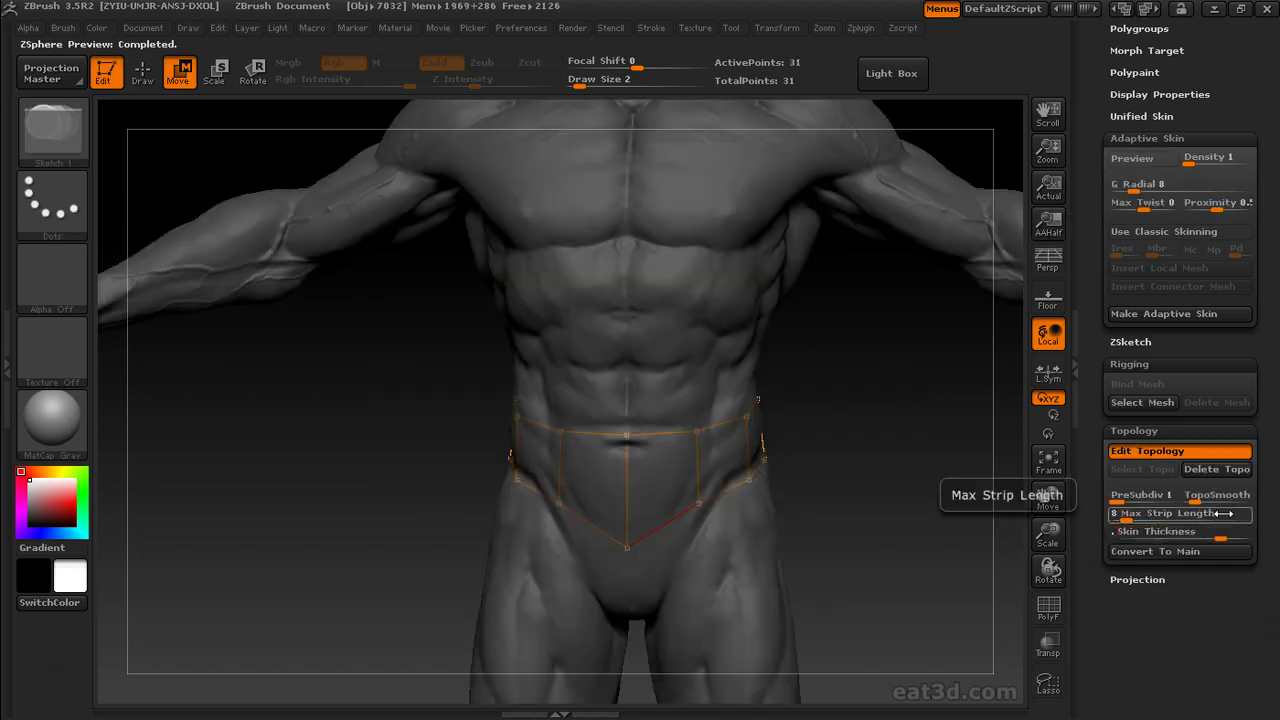
Make the adaptive skin, then return to BodySubd06 and bring up the Append list.
{"action": "left_click", "coordinate": [1132, 158]}
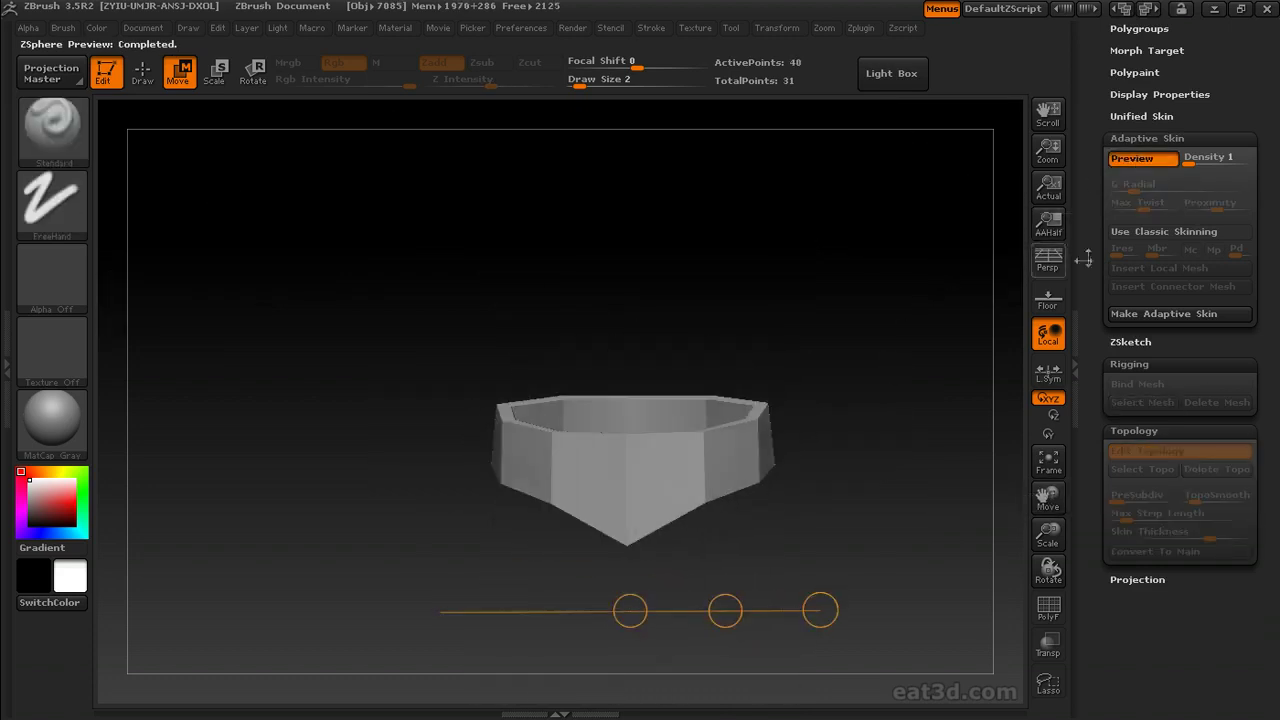
{"action": "left_click", "coordinate": [1130, 313]}
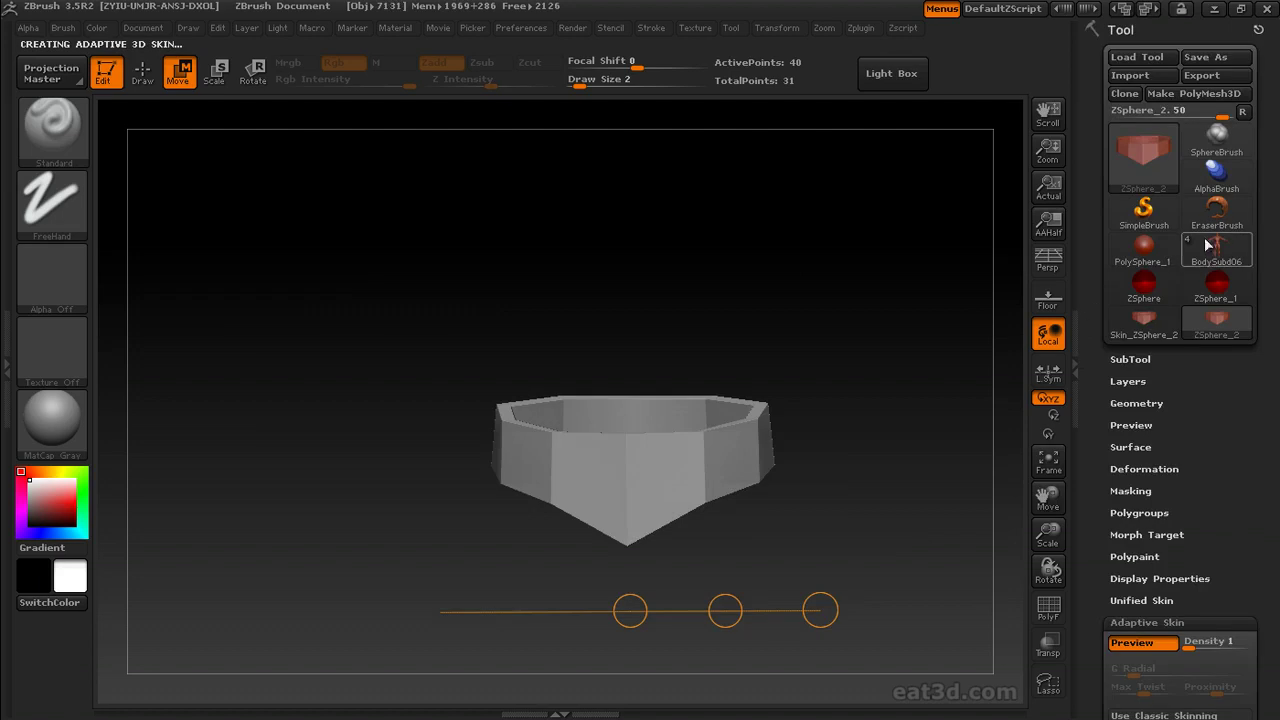
{"action": "left_click", "coordinate": [1215, 250]}
{"action": "left_click", "coordinate": [1131, 519]}
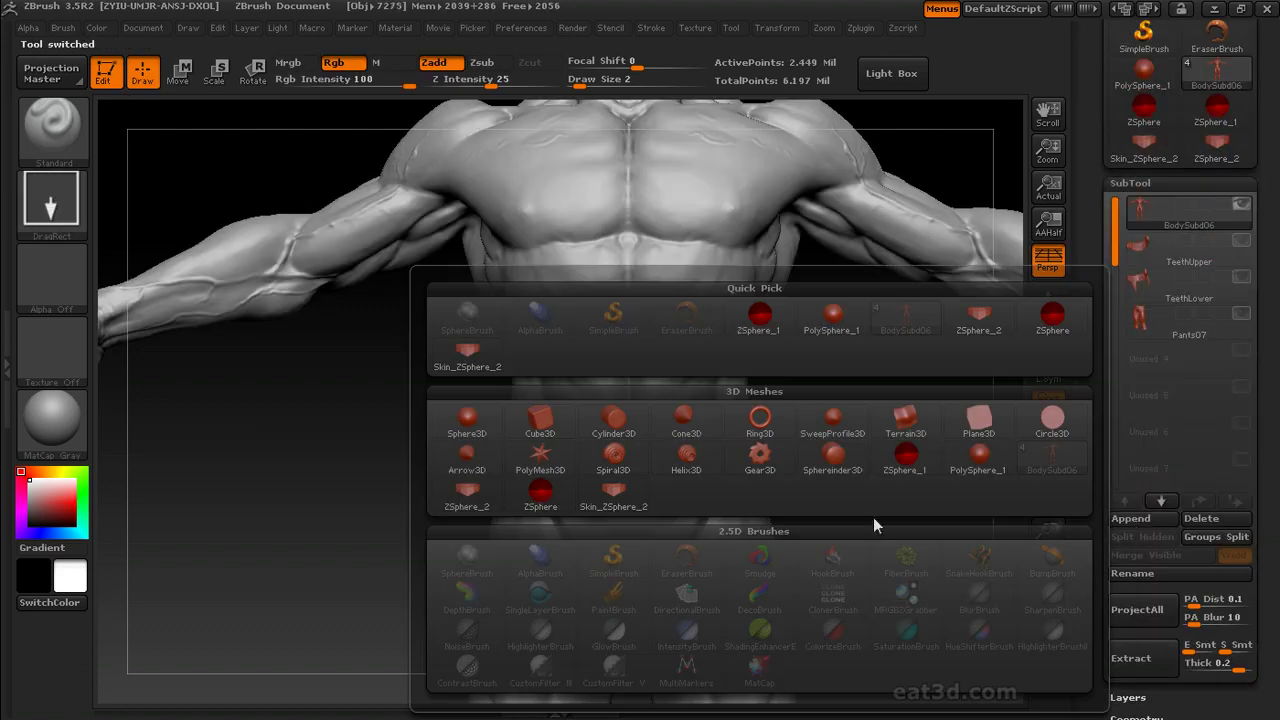
Append Skin_ZSphere_2, show Pants07, and pull the belt's front into a V with the Move brush.
{"action": "left_click", "coordinate": [614, 503]}
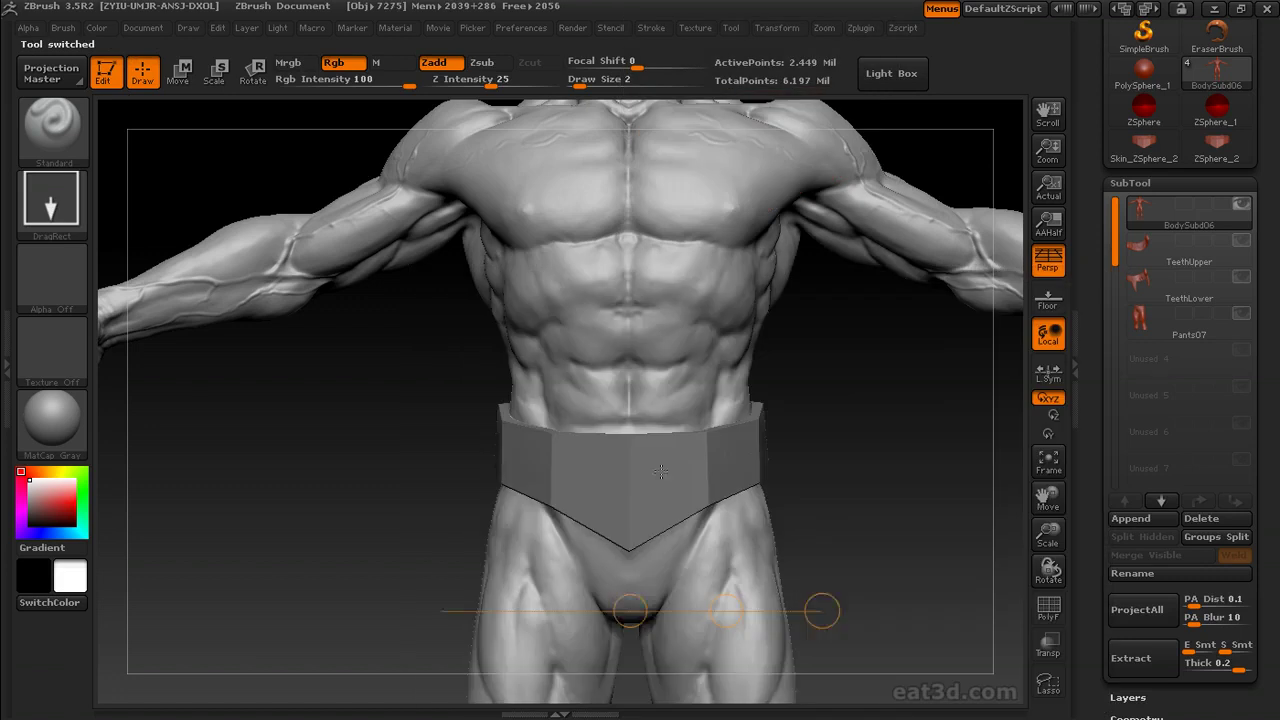
{"action": "left_click", "coordinate": [1240, 313]}
{"action": "left_click", "coordinate": [793, 426], "text": "alt"}
{"action": "key", "text": "s"}
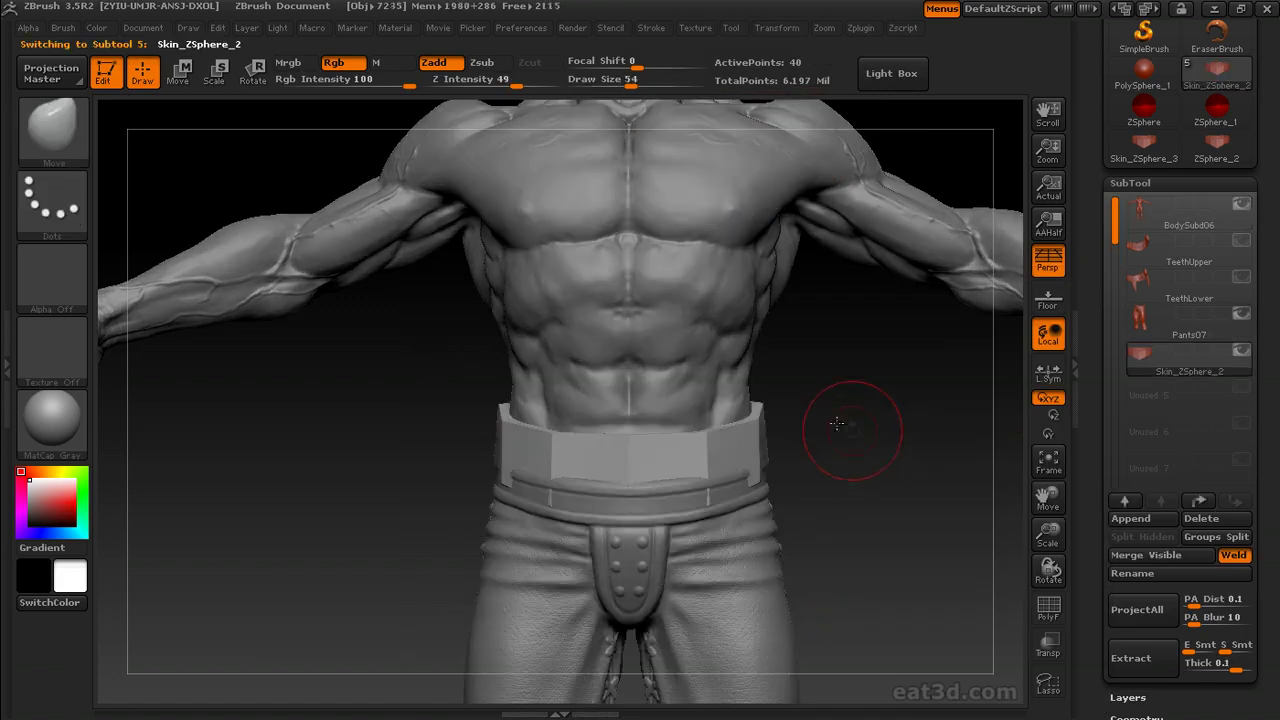
{"action": "left_click_drag", "start_coordinate": [833, 418], "coordinate": [731, 482]}
{"action": "mouse_move", "coordinate": [828, 469]}
{"action": "left_mouse_down"}
{"action": "mouse_move", "coordinate": [790, 470]}
{"action": "mouse_move", "coordinate": [743, 443]}
{"action": "left_mouse_up"}
{"action": "left_click_drag", "start_coordinate": [650, 465], "coordinate": [693, 490]}
{"action": "left_click_drag", "start_coordinate": [860, 250], "coordinate": [600, 320]}
Select BodySubd06 and lower it to subdivision level 3.
{"action": "left_click", "coordinate": [1188, 320]}
{"action": "left_click_drag", "start_coordinate": [1127, 680], "coordinate": [1127, 490]}
{"action": "left_click", "coordinate": [1135, 529]}
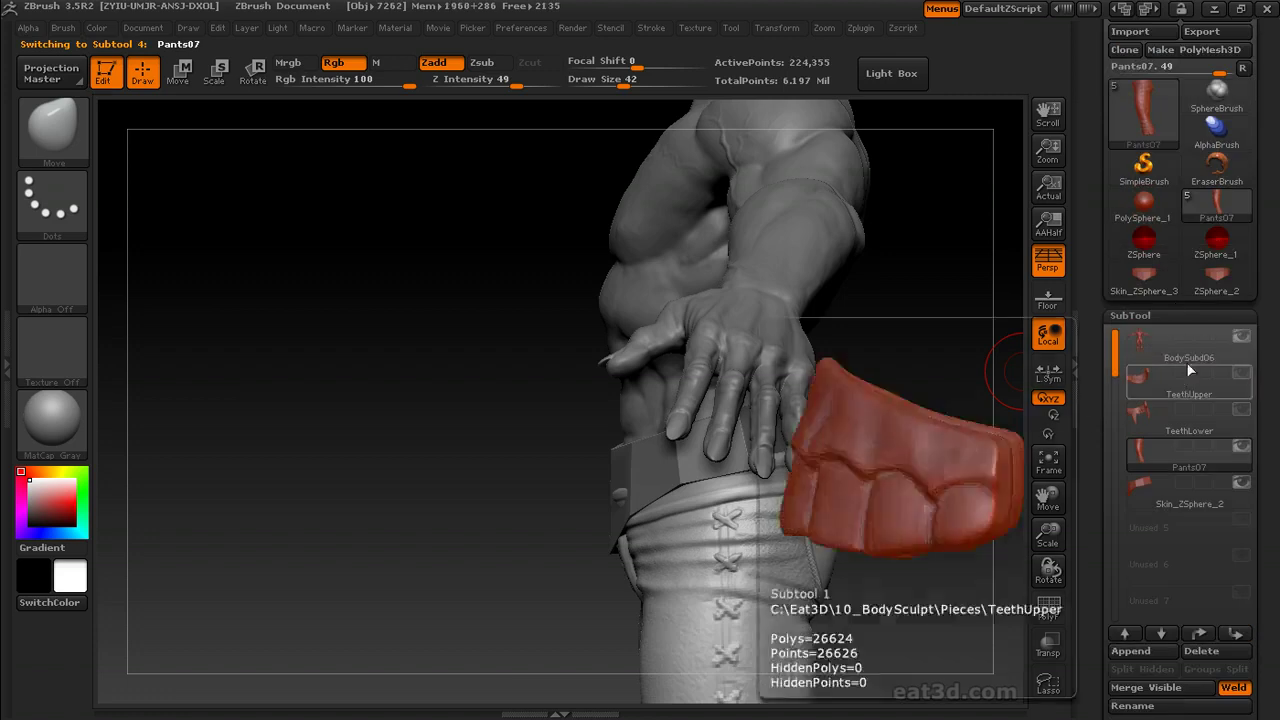
{"action": "left_click", "coordinate": [1188, 358]}
{"action": "left_click_drag", "start_coordinate": [1188, 358], "coordinate": [1167, 503]}
{"action": "left_click_drag", "start_coordinate": [1160, 628], "coordinate": [1148, 630]}
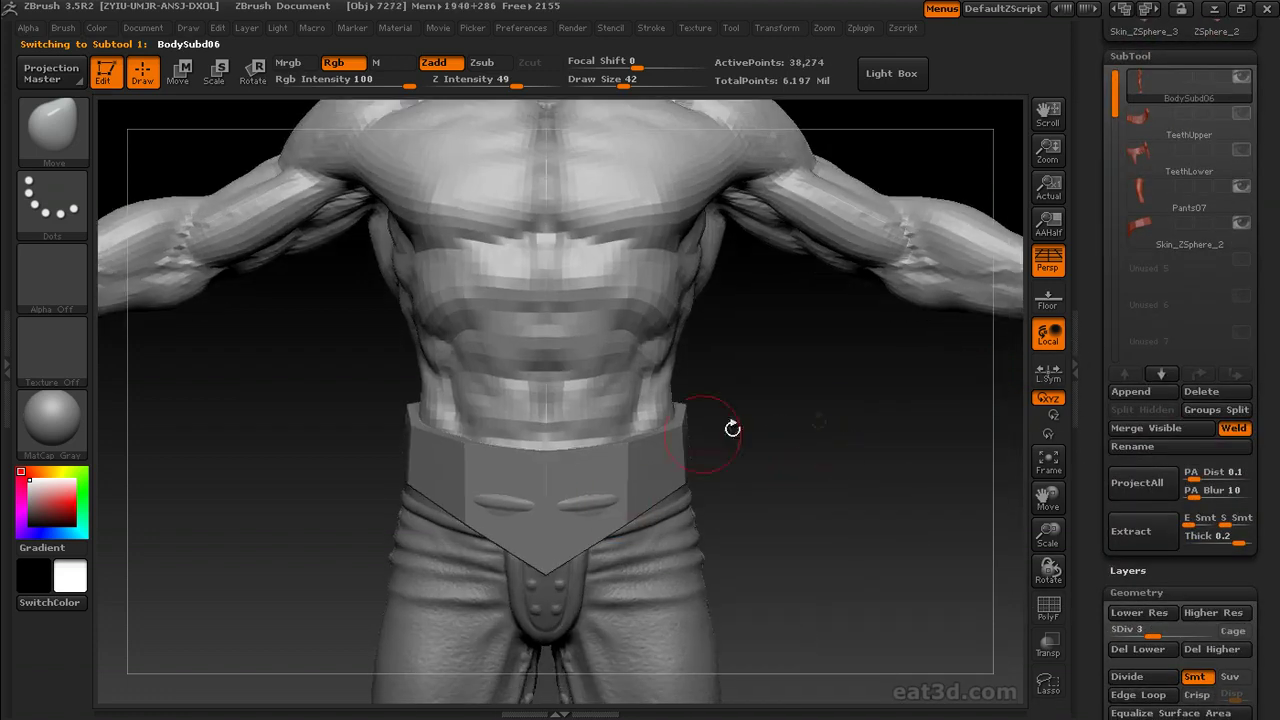
{"action": "mouse_move", "coordinate": [818, 422]}
{"action": "left_mouse_down"}
{"action": "mouse_move", "coordinate": [796, 403]}
{"action": "mouse_move", "coordinate": [537, 363]}
{"action": "left_mouse_up"}
Set brush size 63, solo the belt with Smt off, and divide it to level 2.
{"action": "key", "text": "s"}
{"action": "left_click_drag", "start_coordinate": [737, 498], "coordinate": [712, 498]}
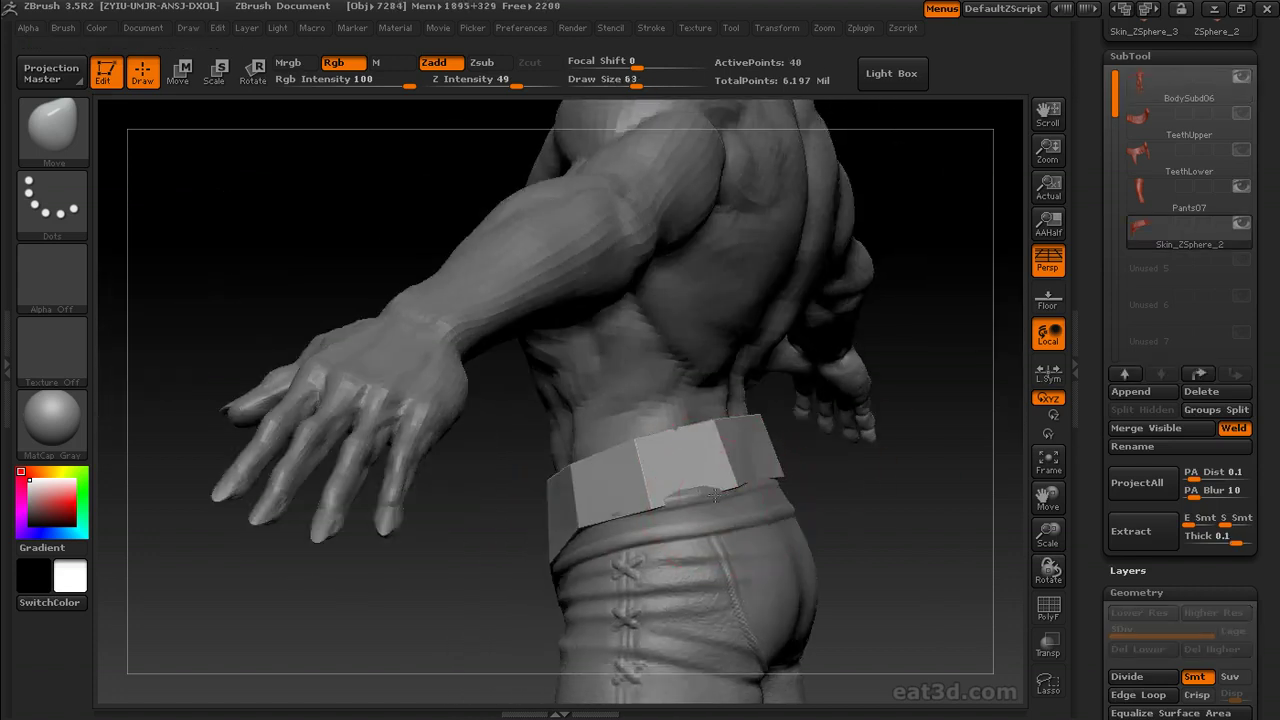
{"action": "mouse_move", "coordinate": [900, 450]}
{"action": "left_mouse_down"}
{"action": "mouse_move", "coordinate": [820, 440]}
{"action": "mouse_move", "coordinate": [895, 490]}
{"action": "left_mouse_up"}
{"action": "left_click", "coordinate": [1196, 686]}
{"action": "left_click", "coordinate": [1127, 676]}
{"action": "left_click", "coordinate": [1241, 223], "text": "ctrl+shift"}
{"action": "mouse_move", "coordinate": [700, 380]}
{"action": "left_mouse_down"}
{"action": "mouse_move", "coordinate": [825, 297]}
{"action": "mouse_move", "coordinate": [687, 398]}
{"action": "mouse_move", "coordinate": [488, 478]}
{"action": "mouse_move", "coordinate": [560, 537]}
{"action": "mouse_move", "coordinate": [780, 450]}
{"action": "mouse_move", "coordinate": [622, 328]}
{"action": "left_mouse_up"}
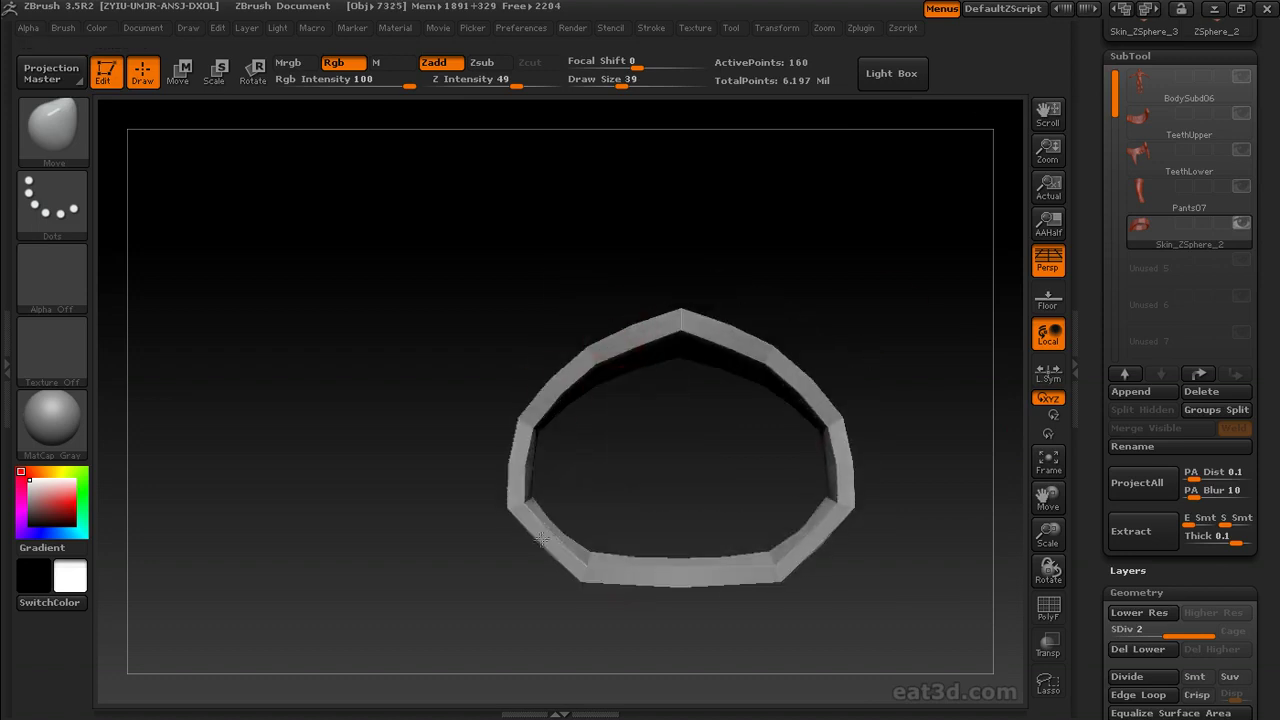
{"action": "mouse_move", "coordinate": [537, 541]}
{"action": "left_mouse_down"}
{"action": "mouse_move", "coordinate": [612, 545]}
{"action": "mouse_move", "coordinate": [800, 420]}
{"action": "mouse_move", "coordinate": [960, 355]}
{"action": "mouse_move", "coordinate": [886, 392]}
{"action": "mouse_move", "coordinate": [893, 382]}
{"action": "mouse_move", "coordinate": [760, 400]}
{"action": "mouse_move", "coordinate": [700, 450]}
{"action": "mouse_move", "coordinate": [830, 430]}
{"action": "left_mouse_up"}
Divide the belt to level 3 and shape the ring with Standard and Move brushes at size 23.
{"action": "key", "text": "b"}
{"action": "left_click", "coordinate": [1127, 676]}
{"action": "left_click_drag", "start_coordinate": [960, 450], "coordinate": [723, 402]}
{"action": "key", "text": "b"}
{"action": "key", "text": "m"}
{"action": "key", "text": "v"}
{"action": "left_click_drag", "start_coordinate": [617, 498], "coordinate": [690, 480]}
{"action": "key", "text": "s"}
{"action": "left_click", "coordinate": [700, 437]}
{"action": "mouse_move", "coordinate": [700, 437]}
{"action": "left_mouse_down"}
{"action": "mouse_move", "coordinate": [628, 501]}
{"action": "mouse_move", "coordinate": [654, 563]}
{"action": "mouse_move", "coordinate": [903, 375]}
{"action": "mouse_move", "coordinate": [516, 425]}
{"action": "left_mouse_up"}
{"action": "mouse_move", "coordinate": [453, 512]}
{"action": "left_mouse_down"}
{"action": "mouse_move", "coordinate": [371, 523]}
{"action": "mouse_move", "coordinate": [500, 517]}
{"action": "mouse_move", "coordinate": [817, 420]}
{"action": "mouse_move", "coordinate": [557, 400]}
{"action": "mouse_move", "coordinate": [572, 497]}
{"action": "mouse_move", "coordinate": [600, 470]}
{"action": "mouse_move", "coordinate": [570, 470]}
{"action": "mouse_move", "coordinate": [770, 447]}
{"action": "left_mouse_up"}
Divide to level 4 and round out the ring using a dotted Standard stroke and Move brush.
{"action": "key", "text": "b"}
{"action": "key", "text": "s"}
{"action": "key", "text": "t"}
{"action": "key", "text": "shift"}
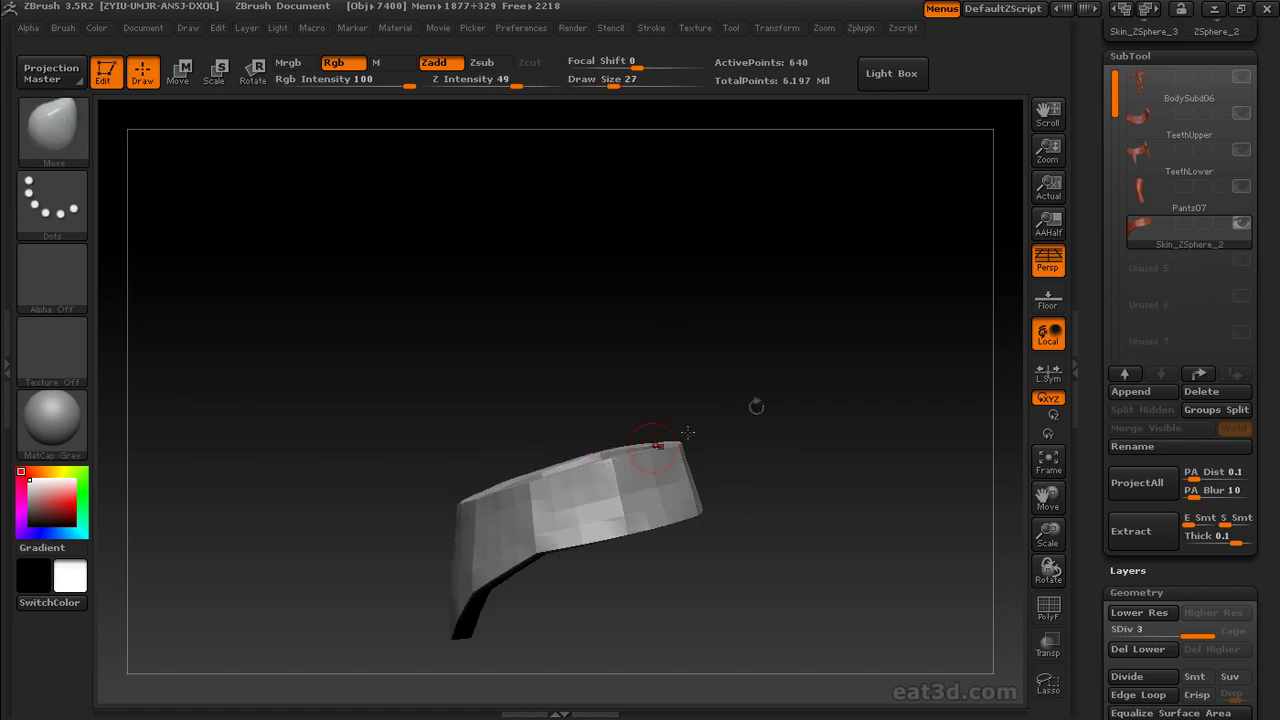
{"action": "mouse_move", "coordinate": [839, 406]}
{"action": "left_mouse_down", "text": "shift"}
{"action": "mouse_move", "coordinate": [894, 429]}
{"action": "mouse_move", "coordinate": [565, 466]}
{"action": "left_mouse_up", "text": "shift"}
{"action": "key", "text": "ctrl+d"}
{"action": "mouse_move", "coordinate": [760, 560]}
{"action": "left_mouse_down"}
{"action": "mouse_move", "coordinate": [600, 470]}
{"action": "mouse_move", "coordinate": [648, 450]}
{"action": "mouse_move", "coordinate": [655, 487]}
{"action": "mouse_move", "coordinate": [690, 462]}
{"action": "mouse_move", "coordinate": [660, 457]}
{"action": "mouse_move", "coordinate": [534, 514]}
{"action": "mouse_move", "coordinate": [589, 531]}
{"action": "left_mouse_up"}
{"action": "key", "text": "b"}
{"action": "key", "text": "m"}
{"action": "key", "text": "v"}
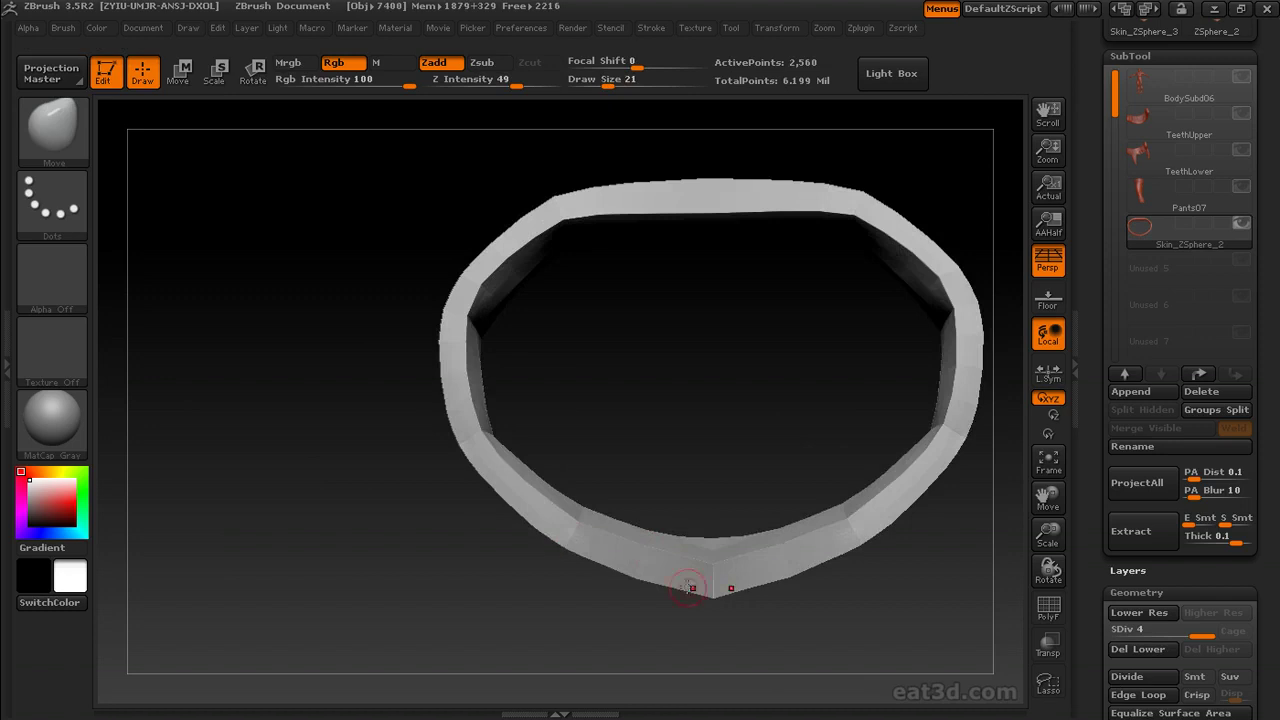
{"action": "left_click_drag", "start_coordinate": [712, 436], "coordinate": [572, 295]}
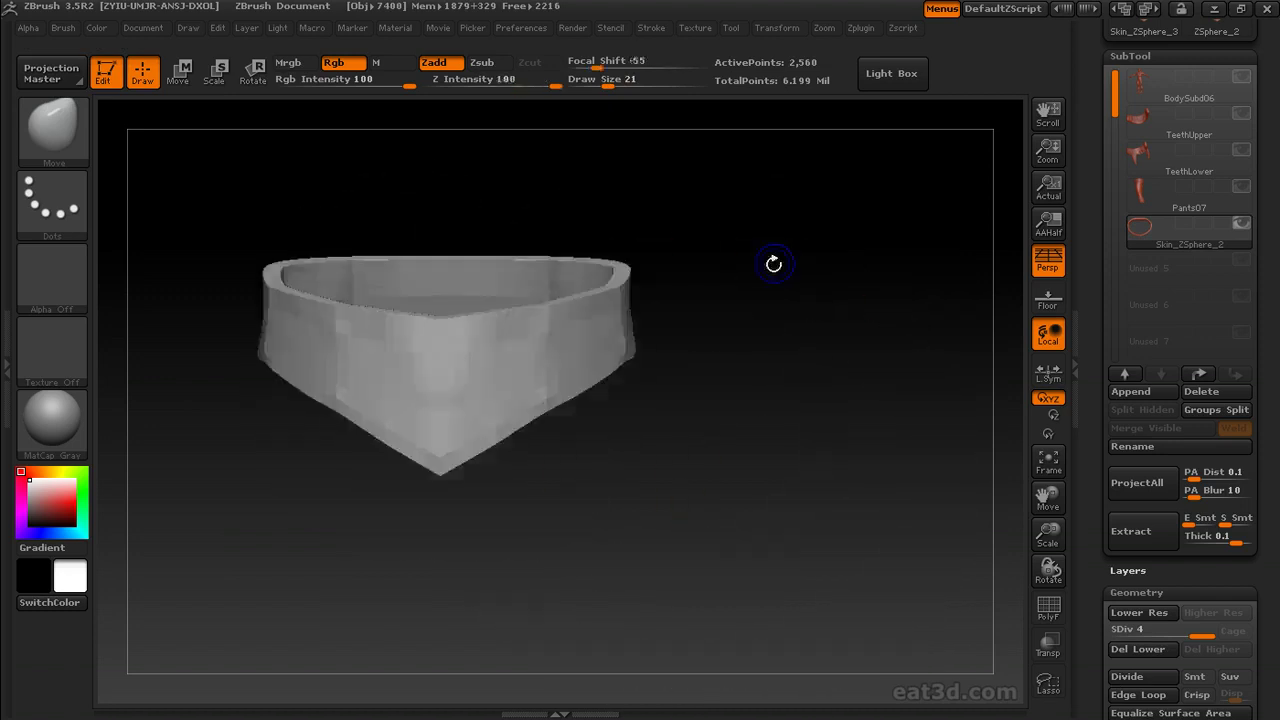
{"action": "mouse_move", "coordinate": [777, 260]}
{"action": "left_mouse_down"}
{"action": "mouse_move", "coordinate": [794, 463]}
{"action": "mouse_move", "coordinate": [581, 584]}
{"action": "left_mouse_up"}
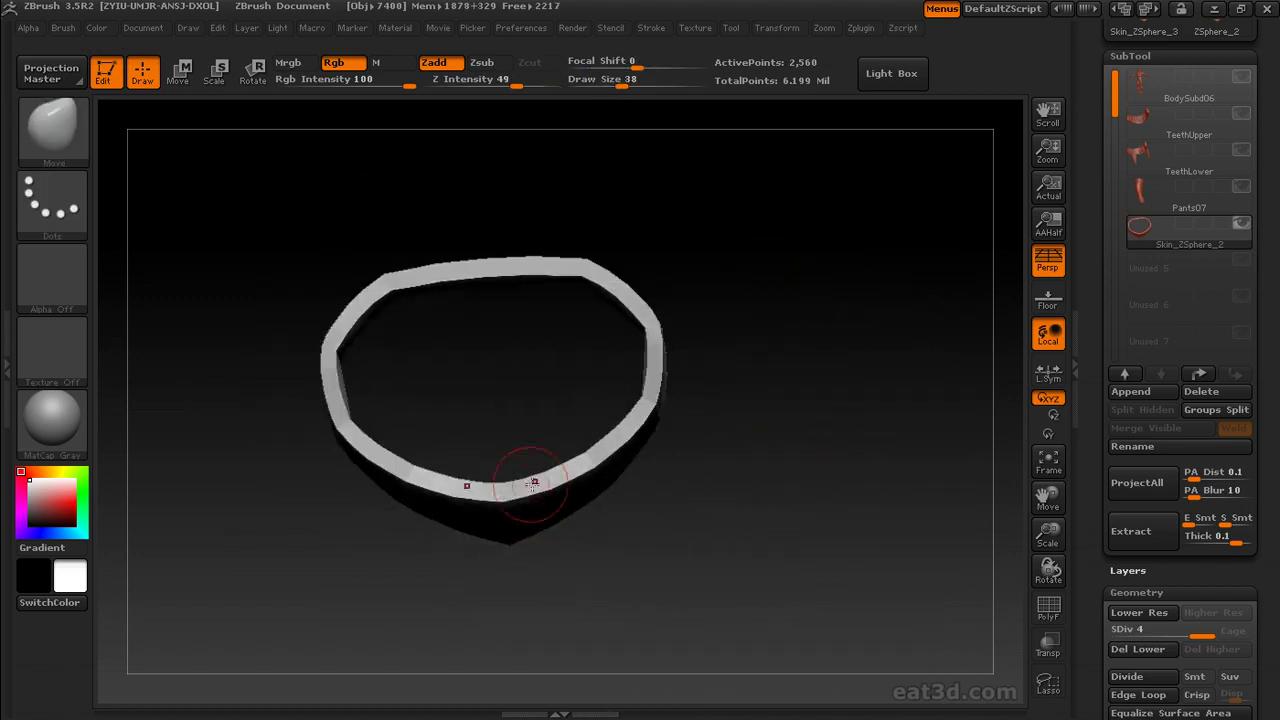
Divide the belt to level 5 (10,240 points) and unhide Pants07.
{"action": "left_click_drag", "start_coordinate": [523, 471], "coordinate": [751, 394]}
{"action": "left_click", "coordinate": [1127, 676]}
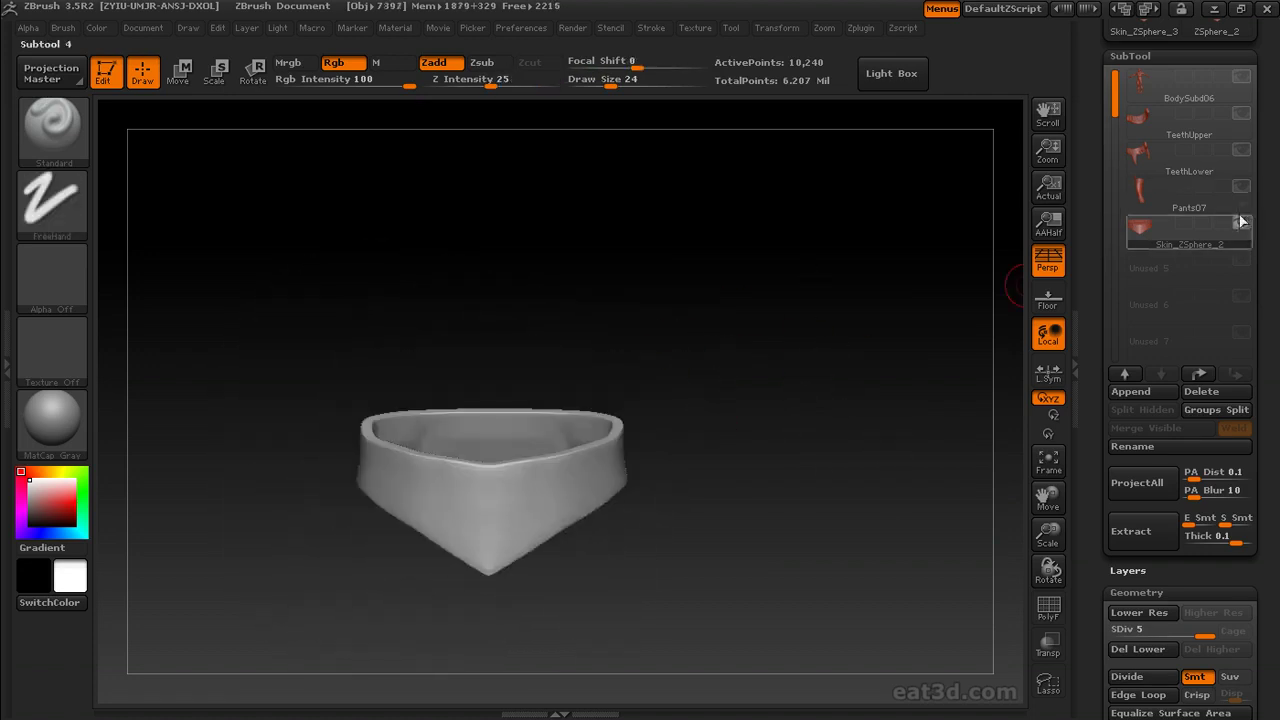
{"action": "left_click", "coordinate": [1241, 186]}
Drop the belt to its lowest subdivision level and set the brush size to 90.
{"action": "mouse_move", "coordinate": [1195, 118]}
{"action": "mouse_move", "coordinate": [800, 405]}
{"action": "left_mouse_down"}
{"action": "mouse_move", "coordinate": [785, 398]}
{"action": "mouse_move", "coordinate": [986, 251]}
{"action": "left_mouse_up"}
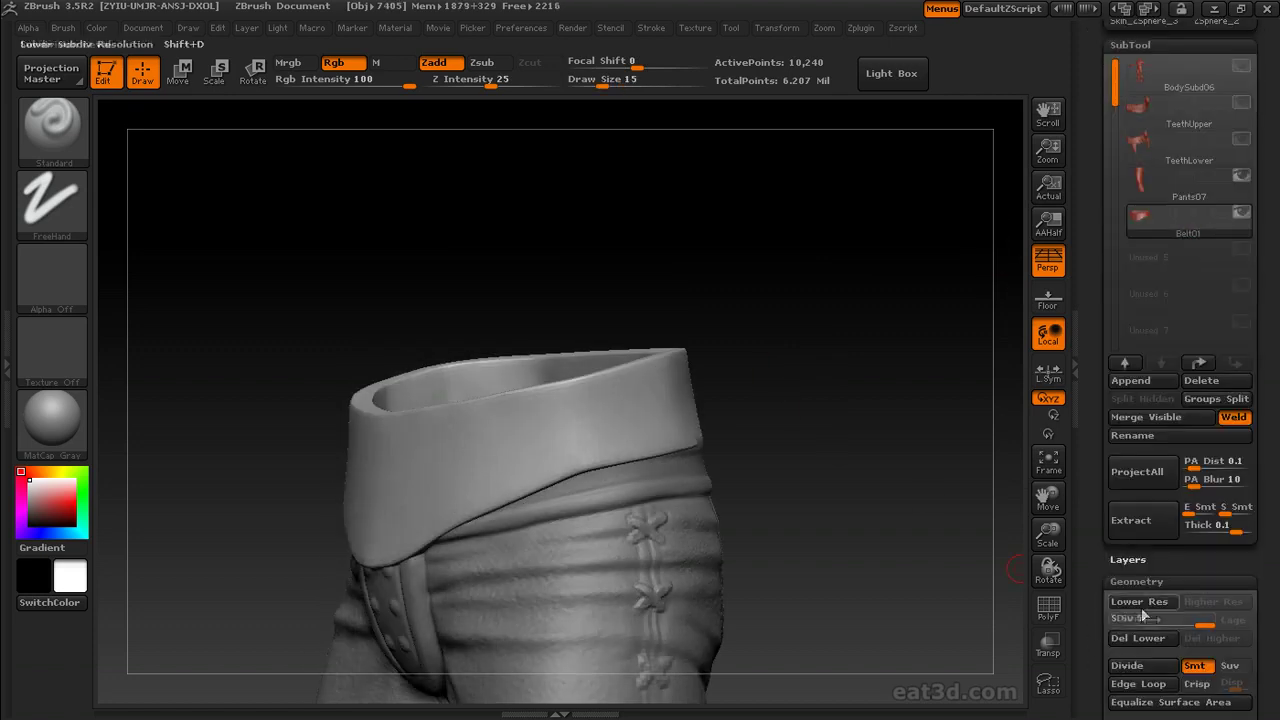
{"action": "left_click_drag", "start_coordinate": [804, 413], "coordinate": [791, 420]}
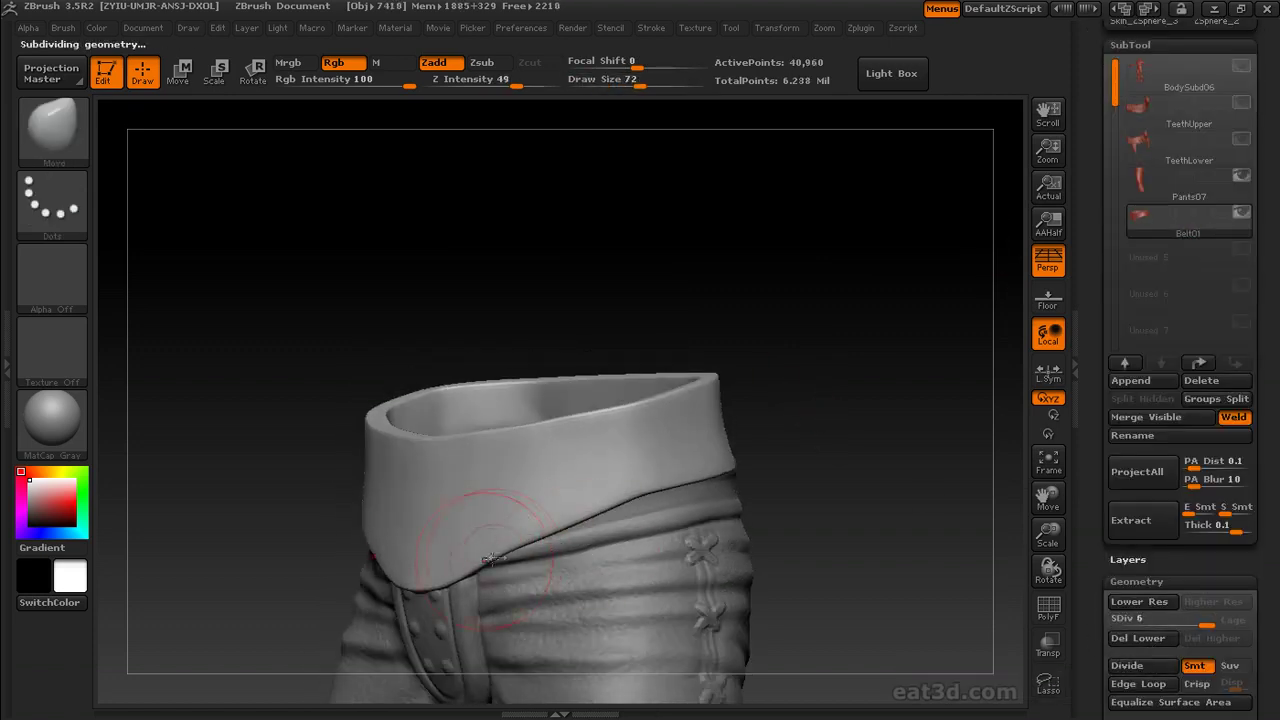
{"action": "mouse_move", "coordinate": [814, 429]}
{"action": "left_mouse_down"}
{"action": "mouse_move", "coordinate": [629, 451]}
{"action": "mouse_move", "coordinate": [815, 447]}
{"action": "mouse_move", "coordinate": [640, 447]}
{"action": "left_mouse_up"}
{"action": "key", "text": "shift+d"}
{"action": "type", "text": "90"}
{"action": "key", "text": "Return"}
Hide the arms on BodySubd06, then make Belt01 the active subtool.
{"action": "left_click", "coordinate": [1160, 72]}
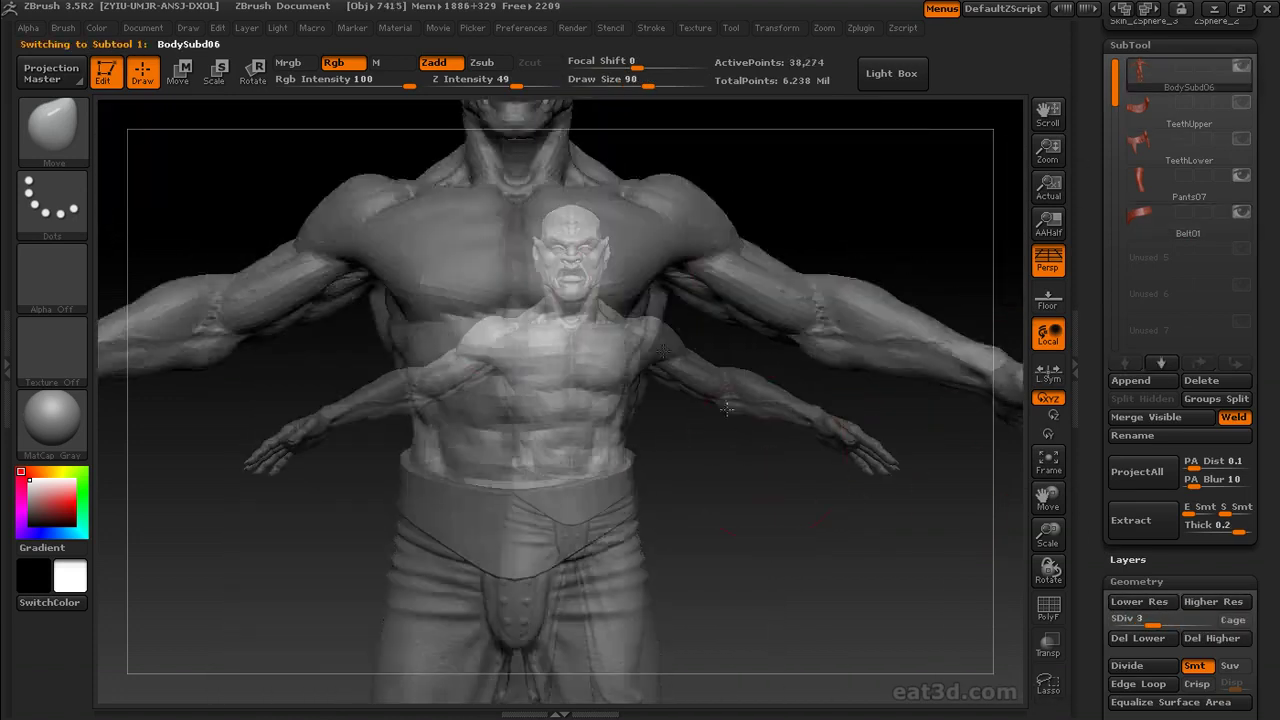
{"action": "left_click_drag", "start_coordinate": [471, 168], "coordinate": [696, 625], "text": "ctrl+shift"}
{"action": "mouse_move", "coordinate": [771, 443]}
{"action": "left_mouse_down"}
{"action": "mouse_move", "coordinate": [887, 496]}
{"action": "mouse_move", "coordinate": [871, 423]}
{"action": "mouse_move", "coordinate": [808, 406]}
{"action": "mouse_move", "coordinate": [674, 411]}
{"action": "mouse_move", "coordinate": [809, 403]}
{"action": "mouse_move", "coordinate": [720, 417]}
{"action": "left_mouse_up"}
{"action": "left_click", "coordinate": [674, 411], "text": "alt"}
{"action": "left_click_drag", "start_coordinate": [840, 441], "coordinate": [580, 445]}
{"action": "mouse_move", "coordinate": [493, 463]}
{"action": "left_mouse_down"}
{"action": "mouse_move", "coordinate": [834, 386]}
{"action": "mouse_move", "coordinate": [677, 420]}
{"action": "left_mouse_up"}
Switch to the Standard brush and subdivide the belt up to level 6.
{"action": "key", "text": "b"}
{"action": "key", "text": "s"}
{"action": "key", "text": "t"}
{"action": "key", "text": "d"}
{"action": "key", "text": "d"}
{"action": "key", "text": "d"}
{"action": "key", "text": "s"}
{"action": "mouse_move", "coordinate": [754, 404]}
{"action": "left_mouse_down"}
{"action": "mouse_move", "coordinate": [891, 386]}
{"action": "mouse_move", "coordinate": [521, 467]}
{"action": "left_mouse_up"}
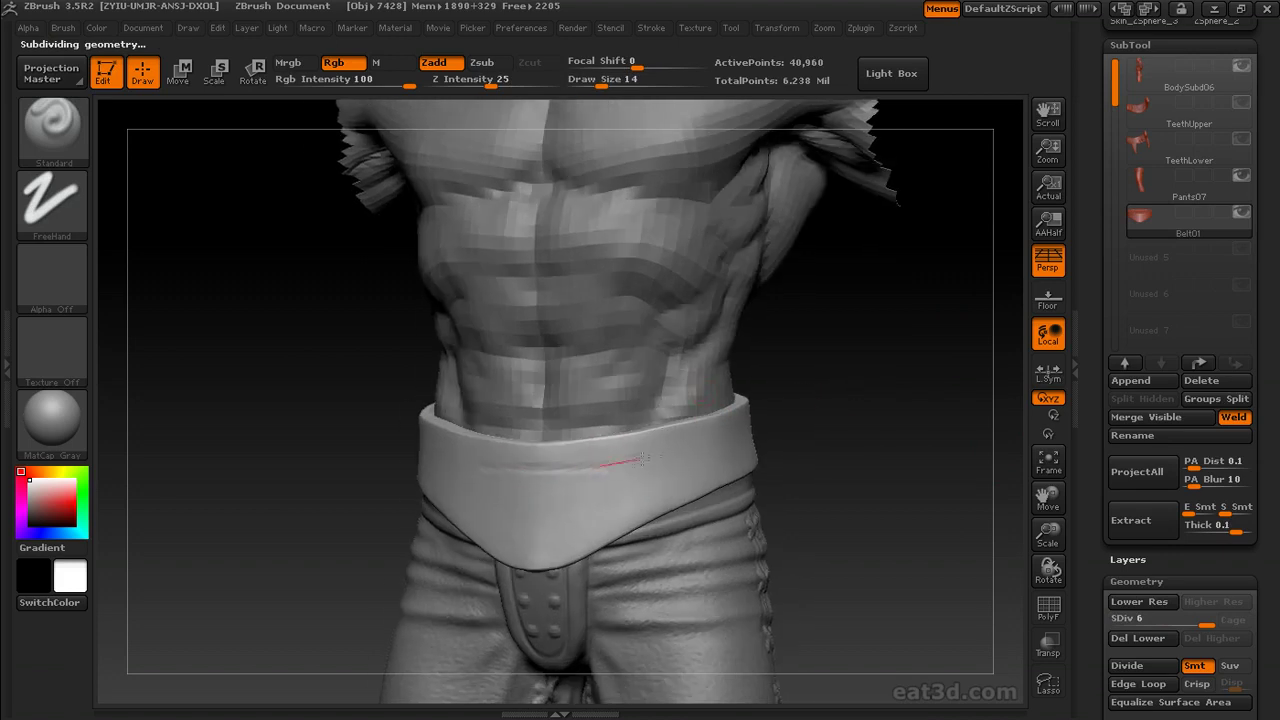
{"action": "left_click_drag", "start_coordinate": [810, 395], "coordinate": [447, 455]}
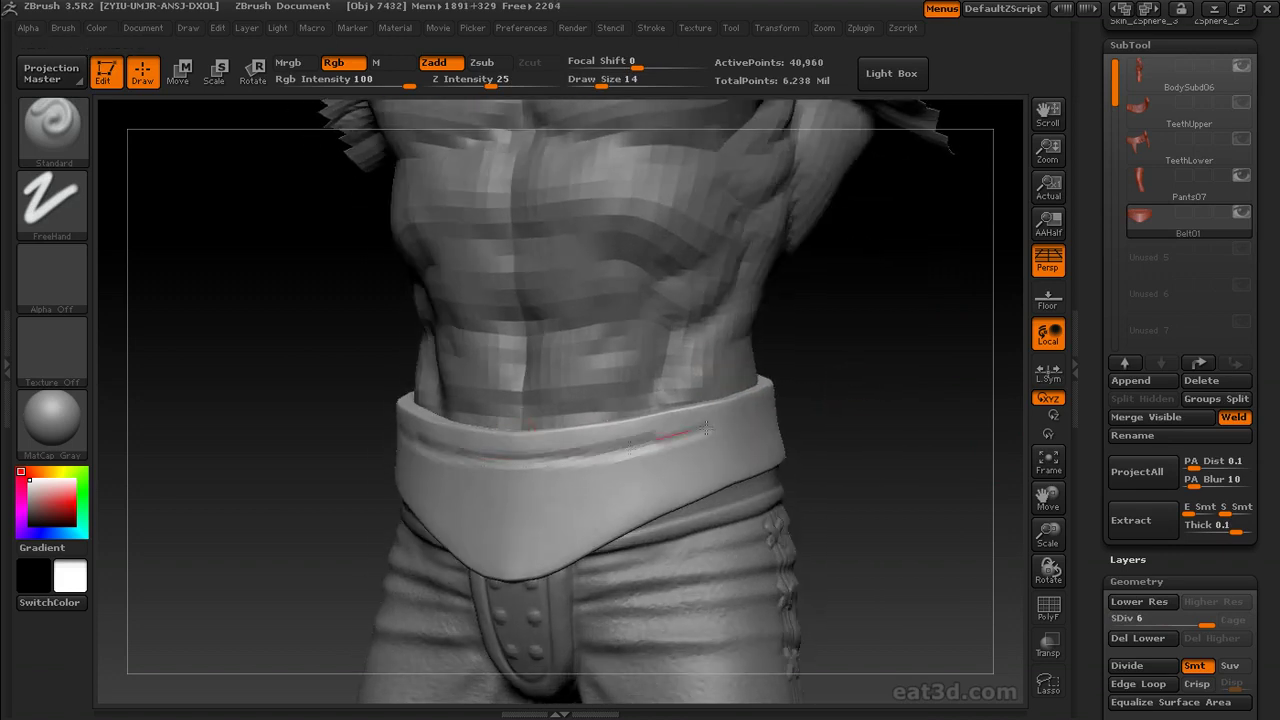
{"action": "left_click_drag", "start_coordinate": [851, 375], "coordinate": [460, 458]}
{"action": "left_click_drag", "start_coordinate": [608, 421], "coordinate": [305, 517]}
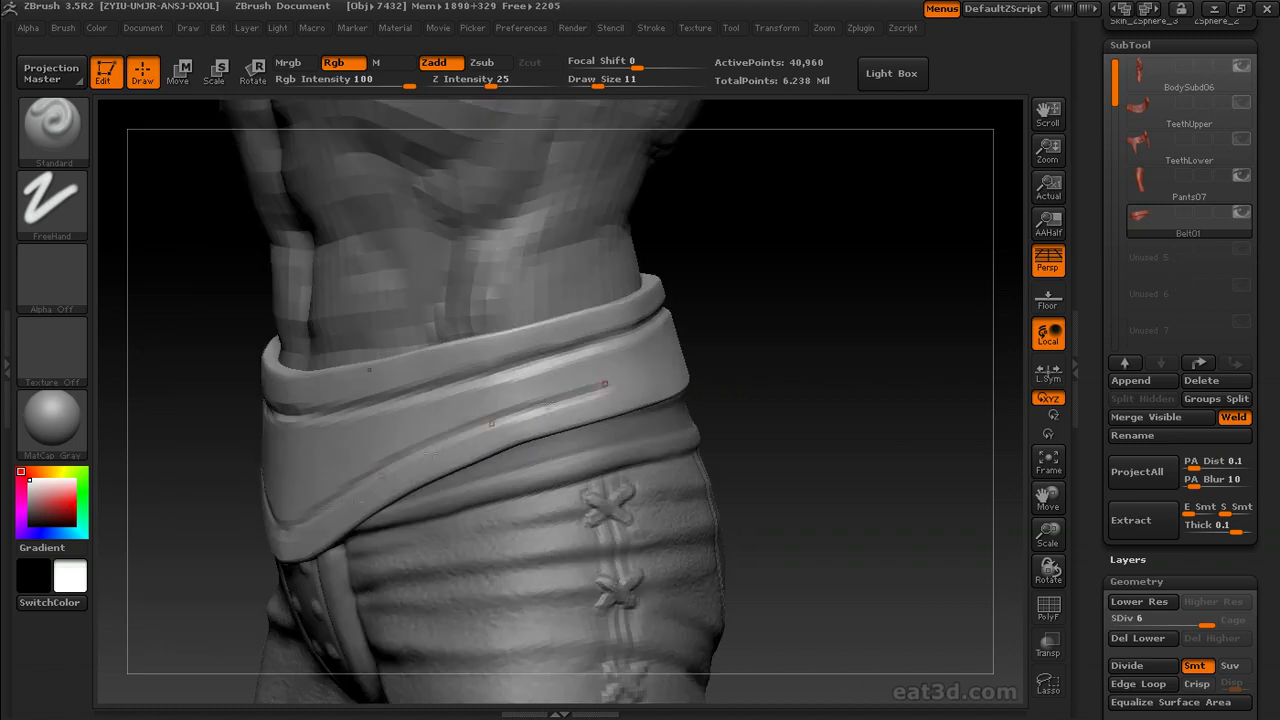
{"action": "left_click_drag", "start_coordinate": [801, 331], "coordinate": [300, 465]}
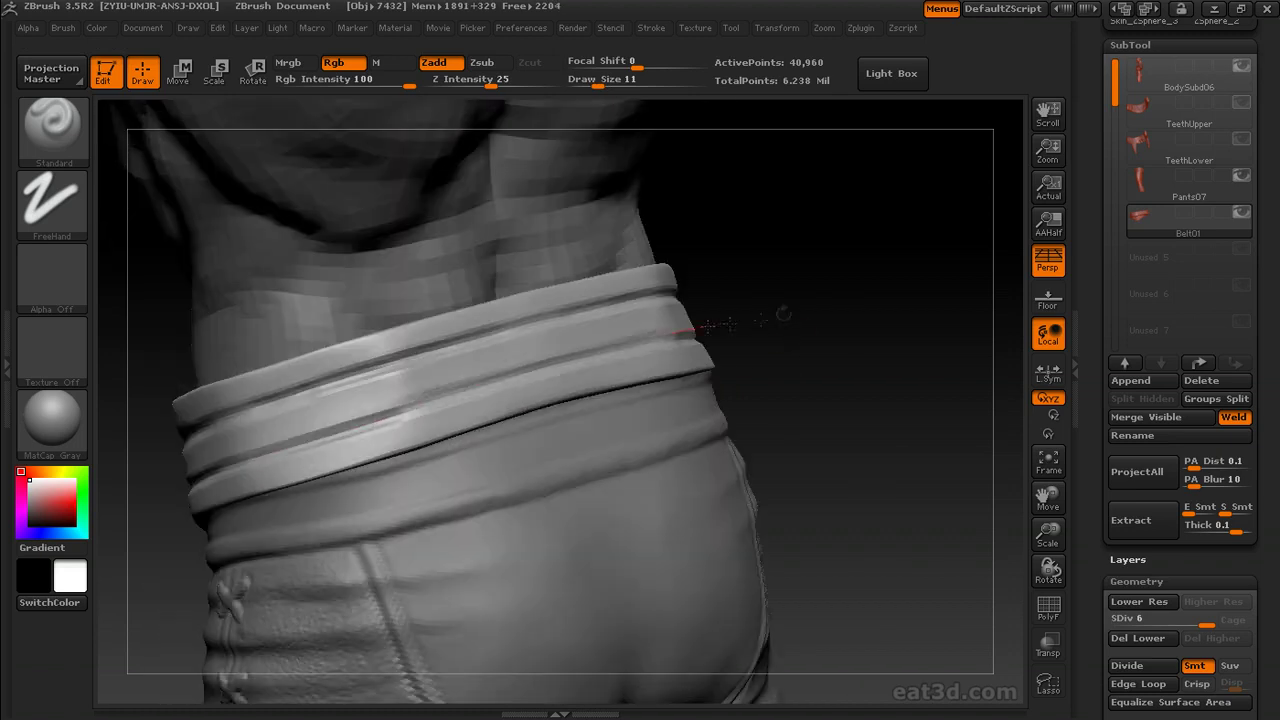
{"action": "left_click_drag", "start_coordinate": [783, 317], "coordinate": [678, 347]}
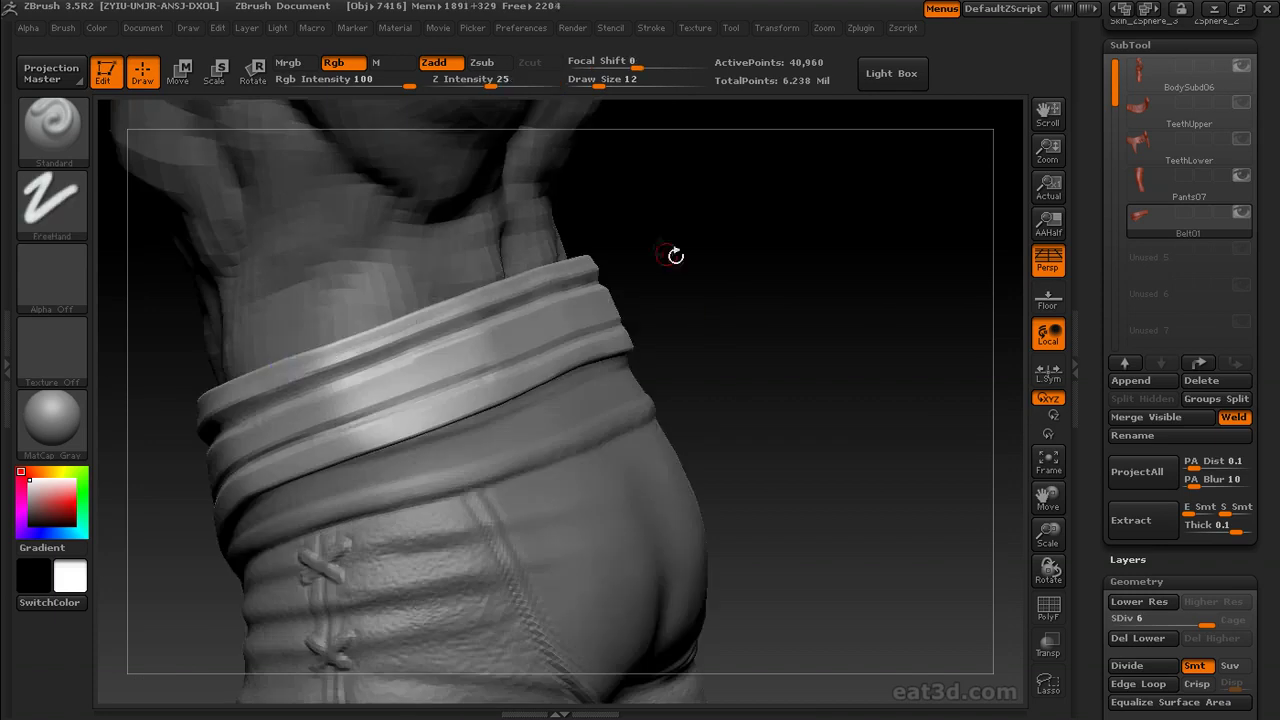
Carve parallel groove lines along the belt around the hips.
{"action": "left_click_drag", "start_coordinate": [675, 256], "coordinate": [743, 246]}
{"action": "left_click_drag", "start_coordinate": [247, 430], "coordinate": [284, 449]}
{"action": "mouse_move", "coordinate": [521, 365]}
{"action": "left_mouse_down"}
{"action": "mouse_move", "coordinate": [409, 400]}
{"action": "mouse_move", "coordinate": [669, 320]}
{"action": "mouse_move", "coordinate": [296, 413]}
{"action": "left_mouse_up"}
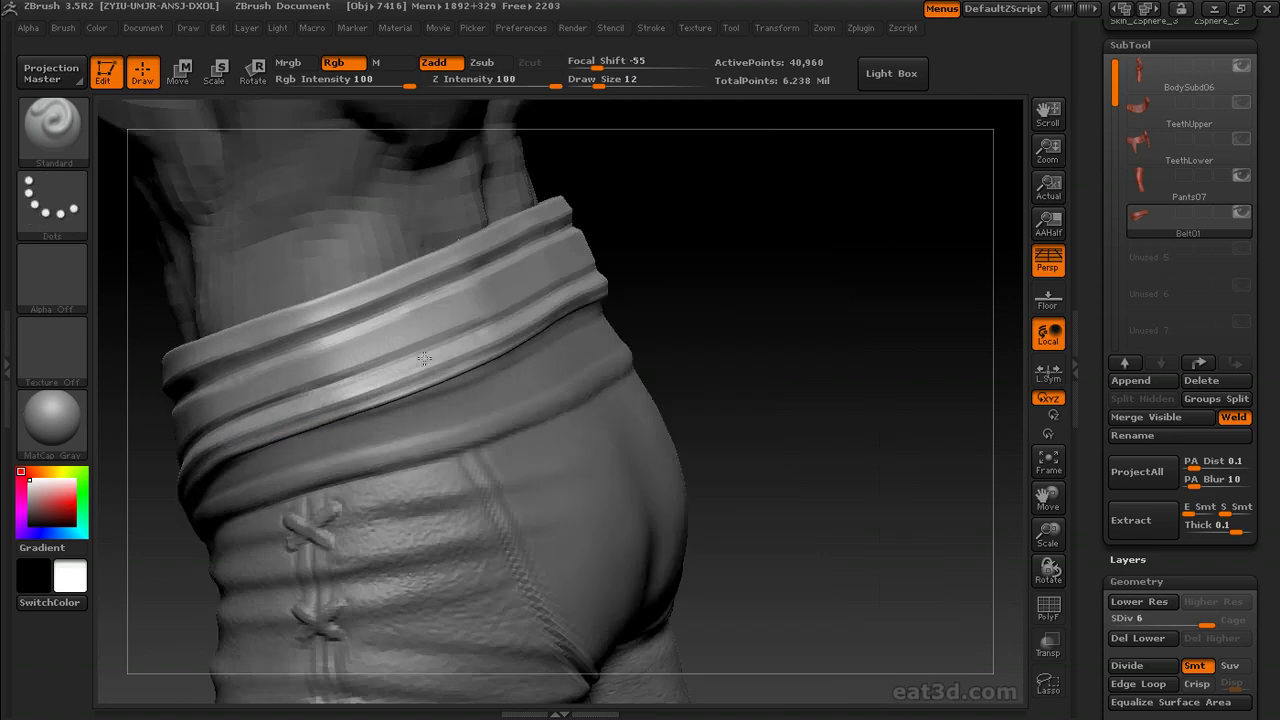
{"action": "mouse_move", "coordinate": [680, 250]}
{"action": "left_mouse_down"}
{"action": "mouse_move", "coordinate": [474, 349]}
{"action": "mouse_move", "coordinate": [497, 297]}
{"action": "left_mouse_up"}
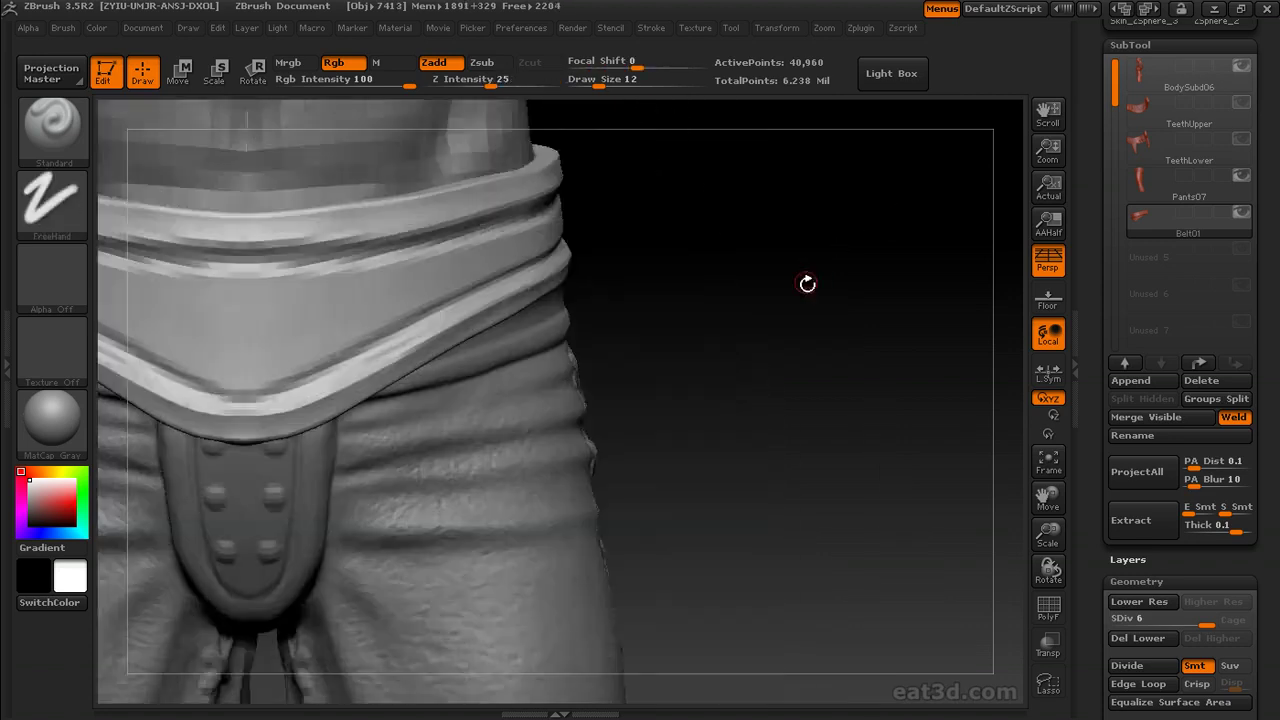
{"action": "left_click_drag", "start_coordinate": [809, 283], "coordinate": [284, 395]}
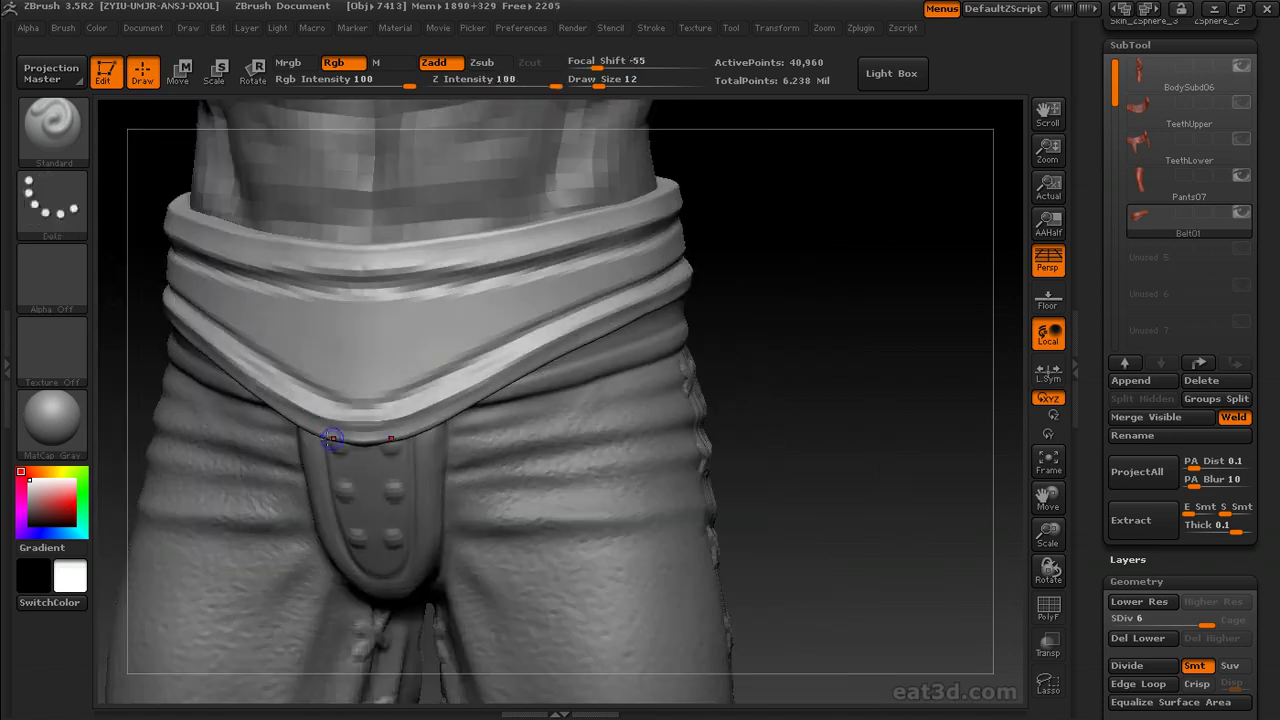
{"action": "left_click_drag", "start_coordinate": [290, 431], "coordinate": [352, 438]}
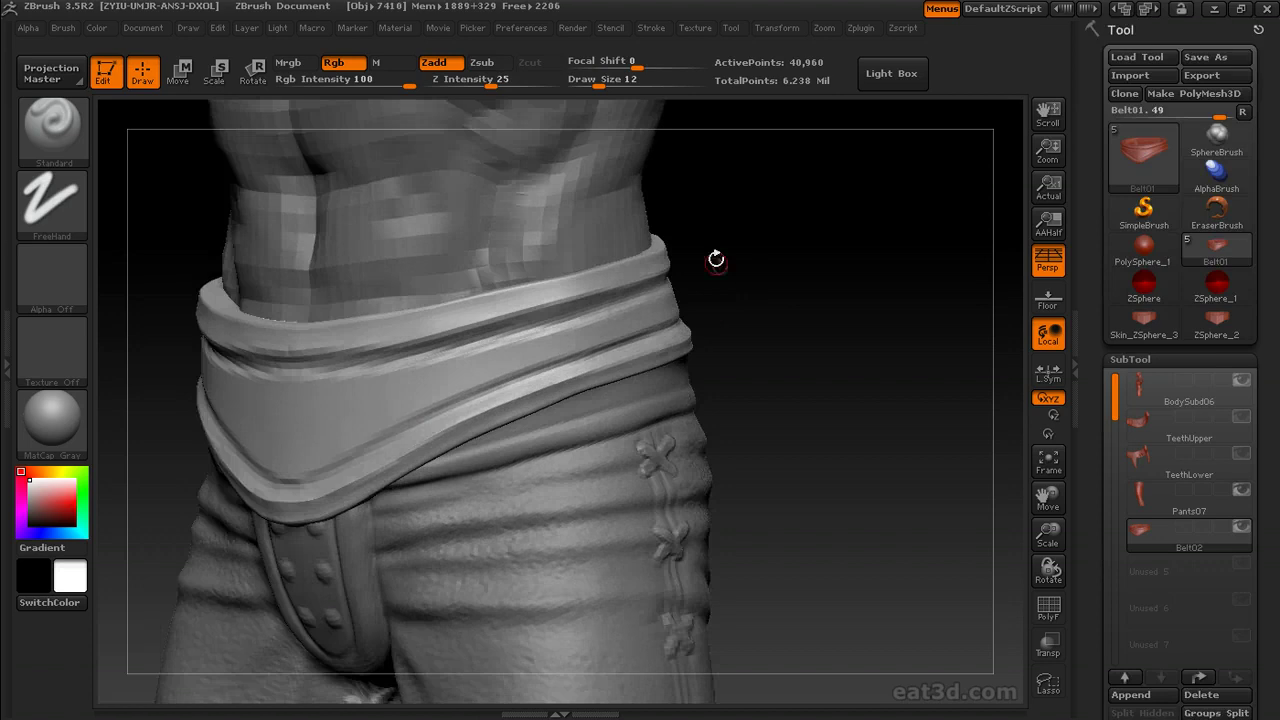
Frame the cloned belt and go from the Move brush back to the Standard brush.
{"action": "left_click_drag", "start_coordinate": [714, 257], "coordinate": [803, 283]}
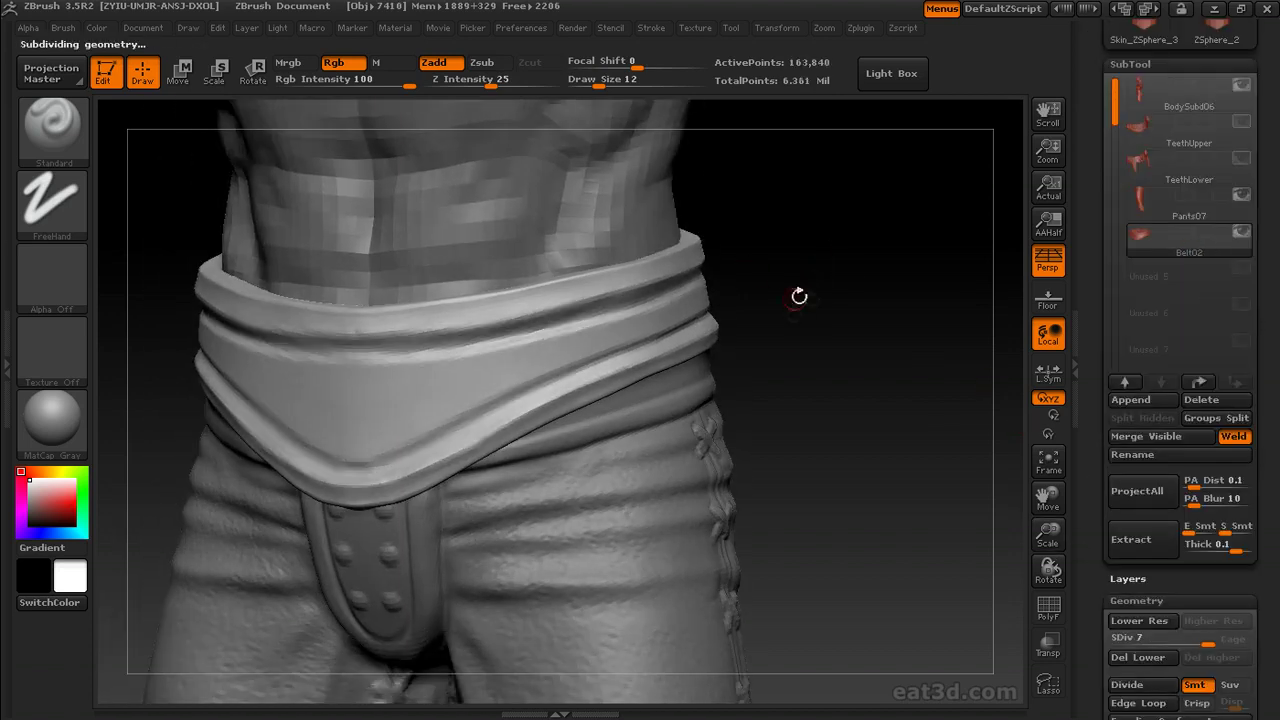
{"action": "left_click_drag", "start_coordinate": [878, 355], "coordinate": [260, 370]}
{"action": "left_click_drag", "start_coordinate": [668, 347], "coordinate": [404, 374]}
{"action": "key", "text": "b"}
{"action": "key", "text": "m"}
{"action": "key", "text": "v"}
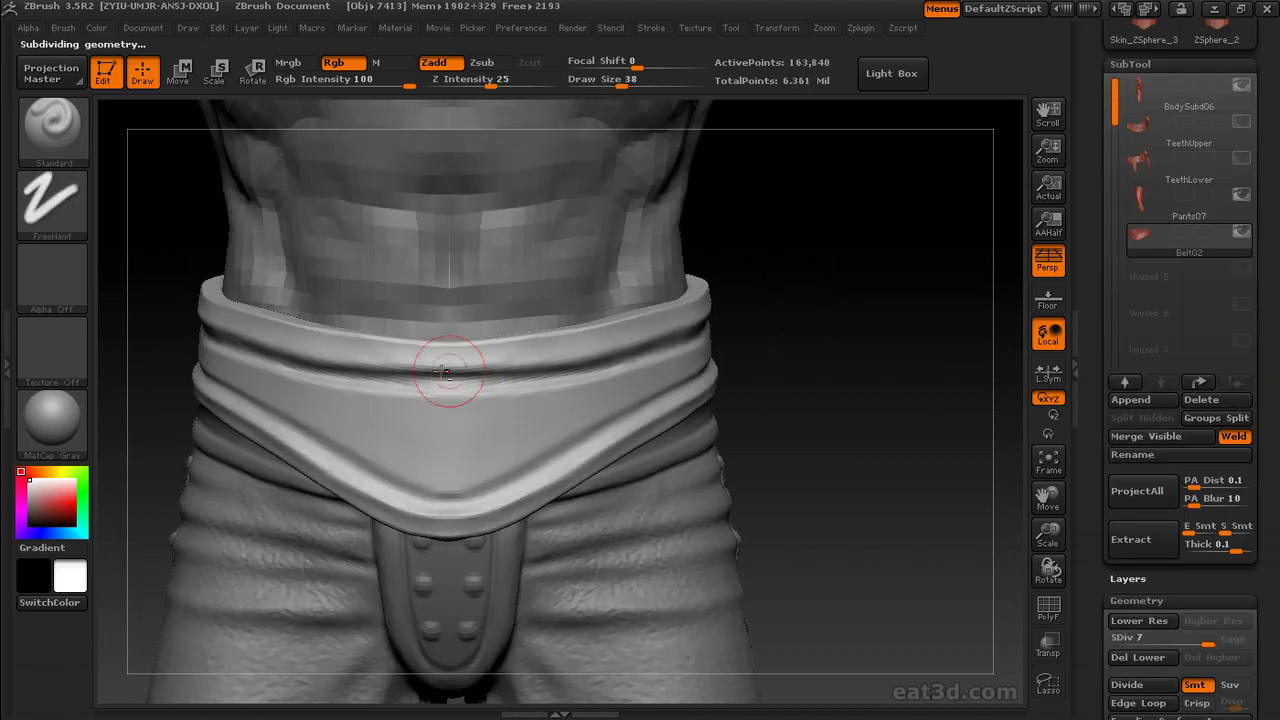
{"action": "key", "text": "b"}
{"action": "key", "text": "s"}
{"action": "key", "text": "t"}
Refine the belt grooves from the side around to the front and the hip lacing.
{"action": "mouse_move", "coordinate": [850, 380]}
{"action": "left_mouse_down"}
{"action": "mouse_move", "coordinate": [288, 380]}
{"action": "mouse_move", "coordinate": [406, 382]}
{"action": "left_mouse_up"}
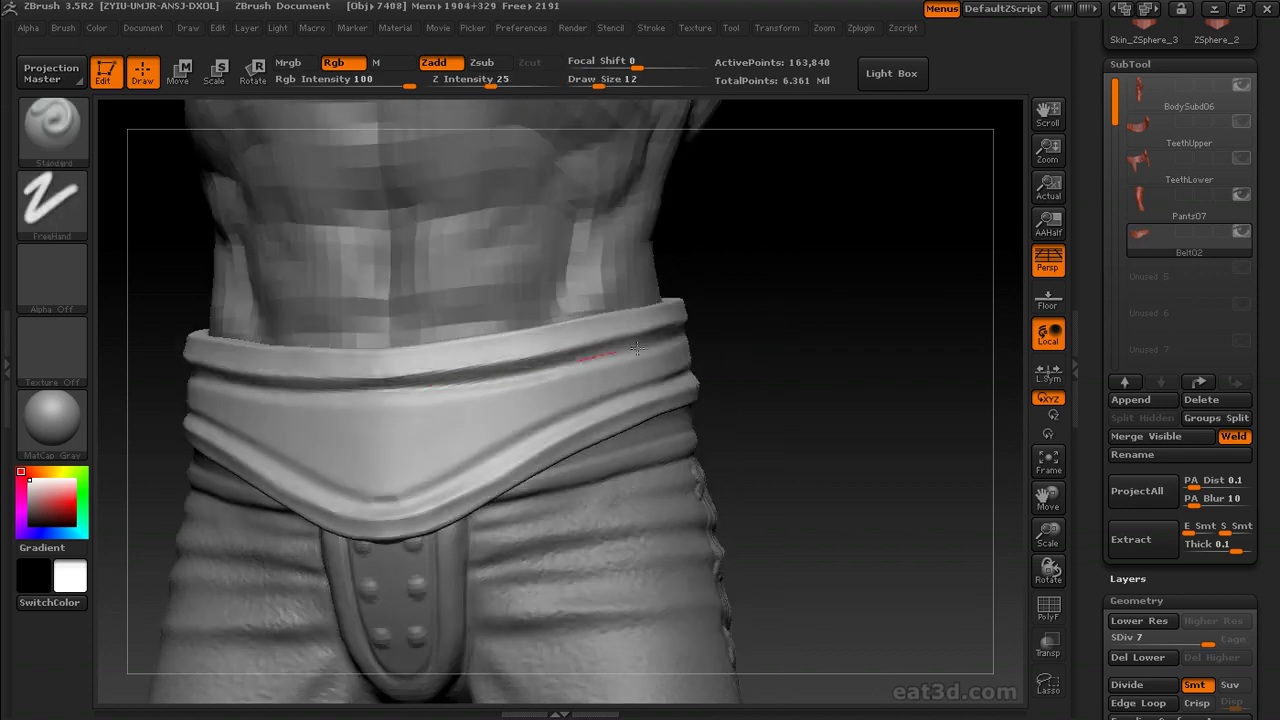
{"action": "mouse_move", "coordinate": [726, 324]}
{"action": "left_mouse_down"}
{"action": "mouse_move", "coordinate": [745, 338]}
{"action": "mouse_move", "coordinate": [547, 364]}
{"action": "left_mouse_up"}
{"action": "left_click_drag", "start_coordinate": [900, 367], "coordinate": [808, 378]}
{"action": "mouse_move", "coordinate": [666, 376]}
{"action": "left_mouse_down"}
{"action": "mouse_move", "coordinate": [487, 363]}
{"action": "mouse_move", "coordinate": [709, 375]}
{"action": "left_mouse_up"}
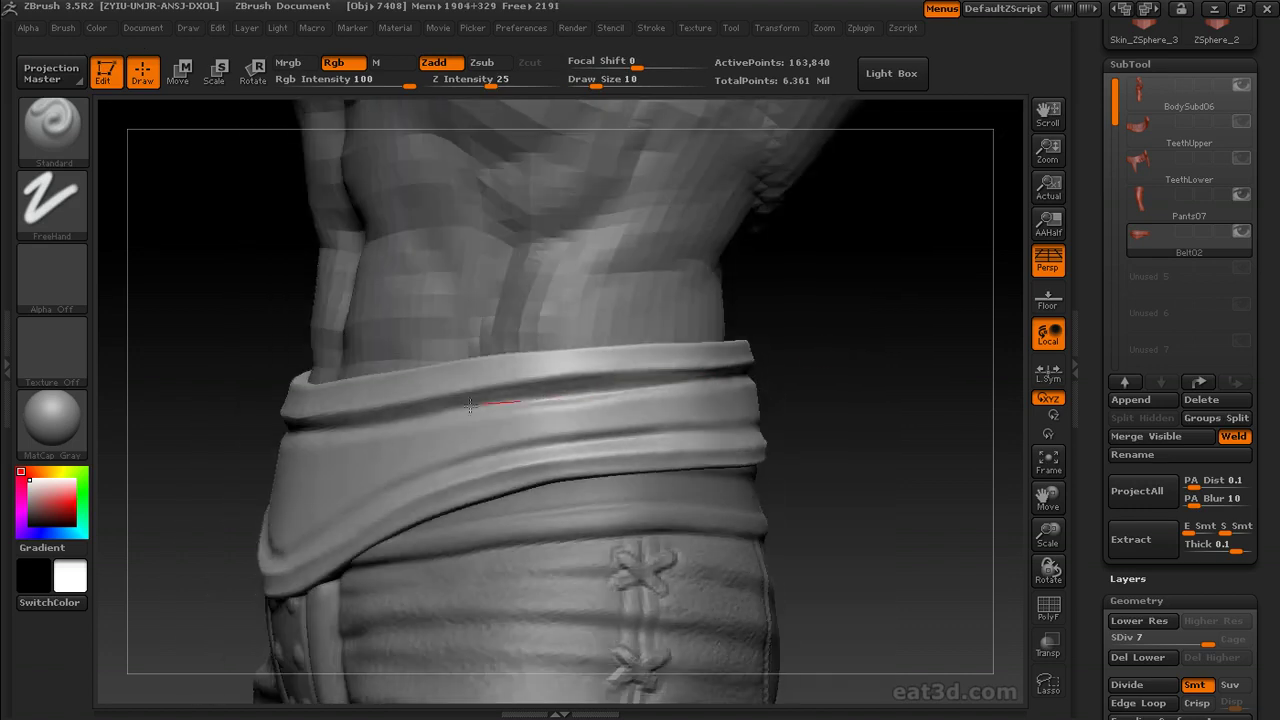
{"action": "left_click_drag", "start_coordinate": [543, 391], "coordinate": [424, 394]}
{"action": "mouse_move", "coordinate": [700, 373]}
{"action": "left_mouse_down", "text": "shift"}
{"action": "mouse_move", "coordinate": [796, 339]}
{"action": "mouse_move", "coordinate": [396, 475]}
{"action": "left_mouse_up", "text": "shift"}
{"action": "mouse_move", "coordinate": [880, 330]}
{"action": "left_mouse_down"}
{"action": "mouse_move", "coordinate": [526, 371]}
{"action": "mouse_move", "coordinate": [840, 289]}
{"action": "mouse_move", "coordinate": [494, 430]}
{"action": "left_mouse_up"}
{"action": "mouse_move", "coordinate": [675, 330]}
{"action": "left_mouse_down"}
{"action": "mouse_move", "coordinate": [697, 280]}
{"action": "mouse_move", "coordinate": [897, 289]}
{"action": "mouse_move", "coordinate": [705, 285]}
{"action": "mouse_move", "coordinate": [612, 308]}
{"action": "mouse_move", "coordinate": [617, 320]}
{"action": "mouse_move", "coordinate": [359, 422]}
{"action": "mouse_move", "coordinate": [591, 320]}
{"action": "left_mouse_up"}
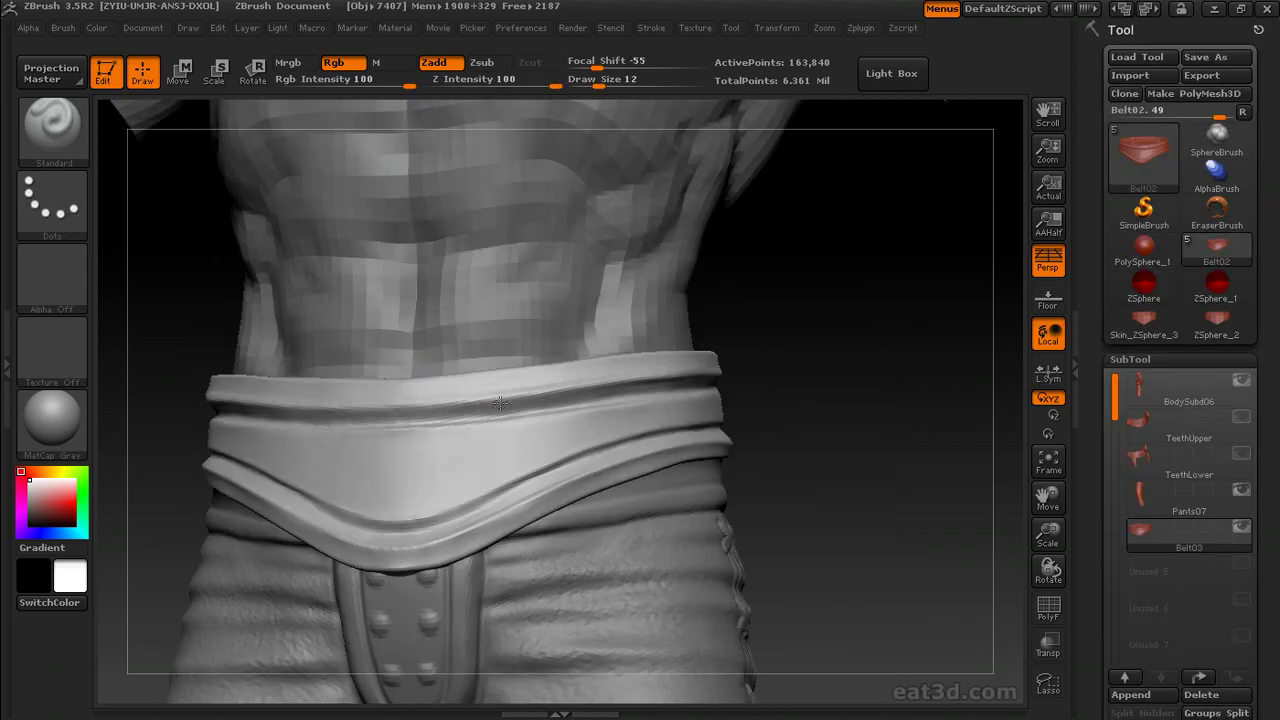
Flatten three stretches of the Belt03 band into crisp, hard-edged ridges.
{"action": "left_click_drag", "start_coordinate": [740, 330], "coordinate": [707, 340]}
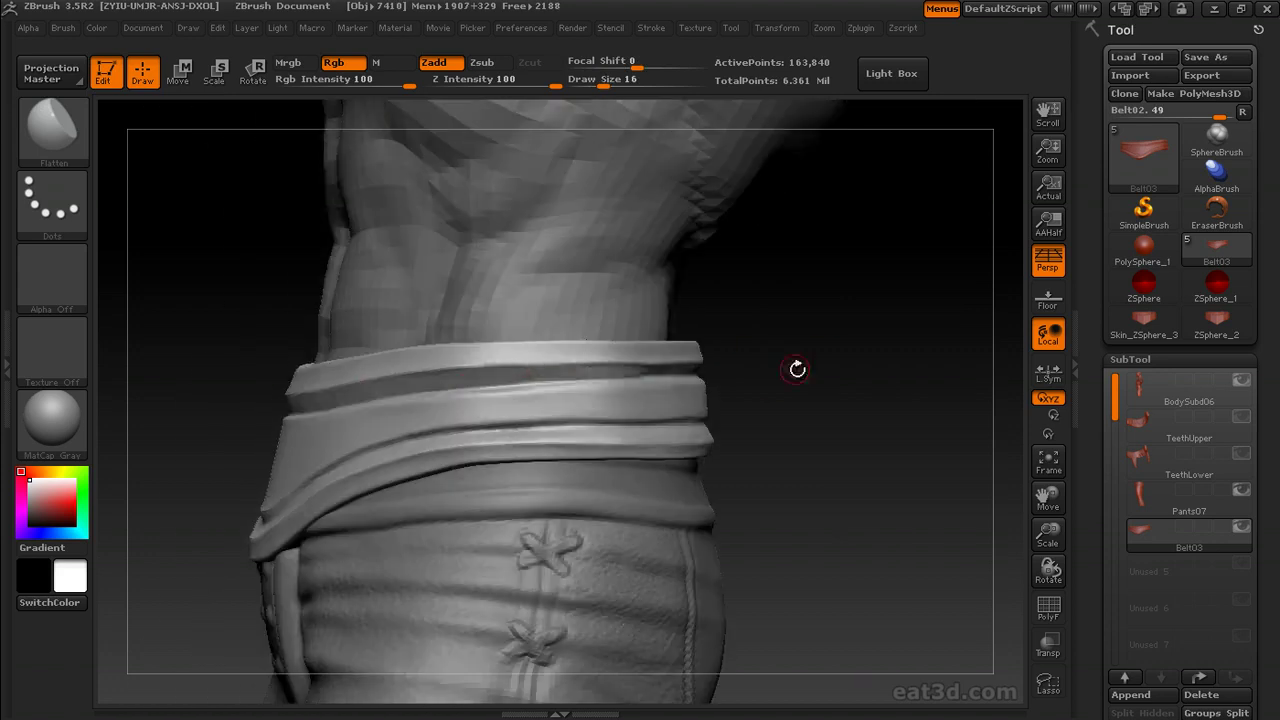
{"action": "mouse_move", "coordinate": [797, 369]}
{"action": "left_mouse_down"}
{"action": "mouse_move", "coordinate": [903, 329]}
{"action": "mouse_move", "coordinate": [910, 362]}
{"action": "mouse_move", "coordinate": [421, 360]}
{"action": "left_mouse_up"}
{"action": "mouse_move", "coordinate": [880, 310]}
{"action": "left_mouse_down"}
{"action": "mouse_move", "coordinate": [920, 303]}
{"action": "mouse_move", "coordinate": [900, 320]}
{"action": "left_mouse_up"}
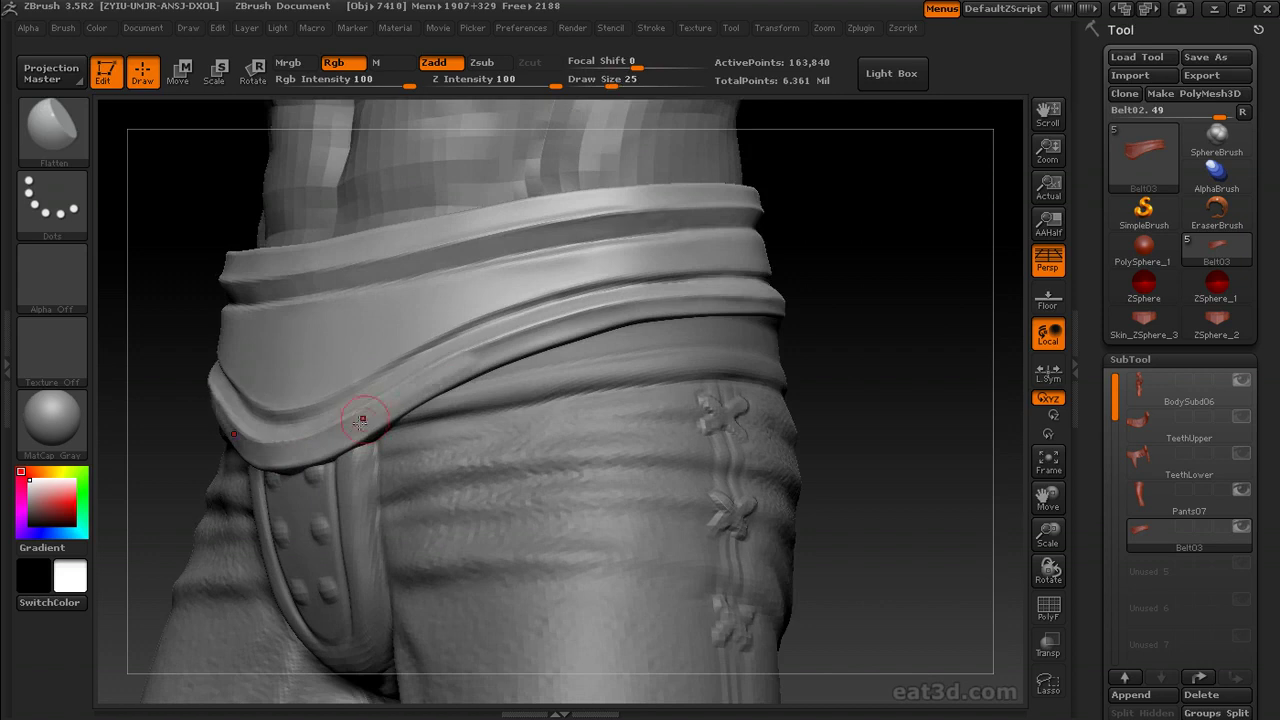
{"action": "left_click_drag", "start_coordinate": [803, 302], "coordinate": [518, 327]}
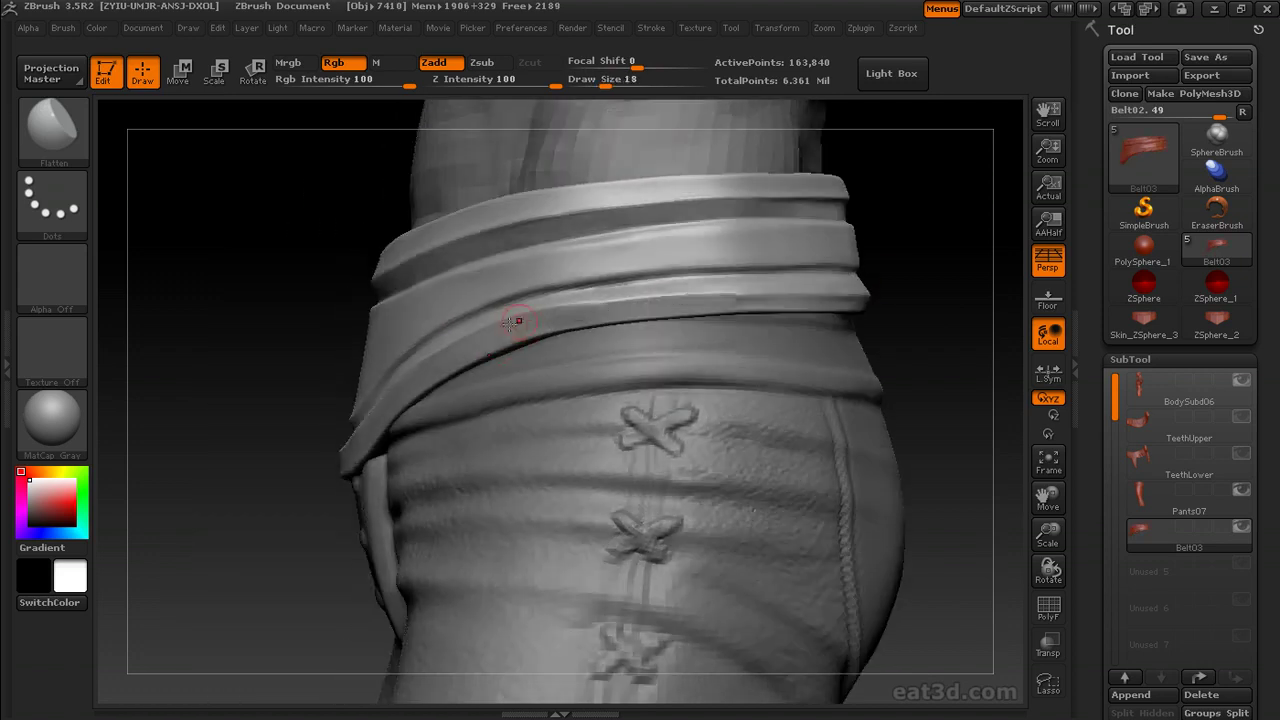
{"action": "mouse_move", "coordinate": [602, 311]}
{"action": "left_mouse_down"}
{"action": "mouse_move", "coordinate": [669, 294]}
{"action": "mouse_move", "coordinate": [257, 423]}
{"action": "mouse_move", "coordinate": [600, 300]}
{"action": "mouse_move", "coordinate": [743, 290]}
{"action": "left_mouse_up"}
{"action": "mouse_move", "coordinate": [363, 417]}
{"action": "left_mouse_down"}
{"action": "mouse_move", "coordinate": [629, 309]}
{"action": "mouse_move", "coordinate": [878, 313]}
{"action": "left_mouse_up"}
{"action": "mouse_move", "coordinate": [357, 387]}
{"action": "left_mouse_down"}
{"action": "mouse_move", "coordinate": [560, 380]}
{"action": "mouse_move", "coordinate": [387, 368]}
{"action": "left_mouse_up"}
Turn on LazyMouse (LazyStep about 0.54) and flatten a steady stroke along the band.
{"action": "mouse_move", "coordinate": [550, 330]}
{"action": "left_mouse_down"}
{"action": "mouse_move", "coordinate": [780, 269]}
{"action": "mouse_move", "coordinate": [293, 383]}
{"action": "left_mouse_up"}
{"action": "mouse_move", "coordinate": [735, 315]}
{"action": "left_mouse_down"}
{"action": "mouse_move", "coordinate": [800, 303]}
{"action": "mouse_move", "coordinate": [445, 404]}
{"action": "left_mouse_up"}
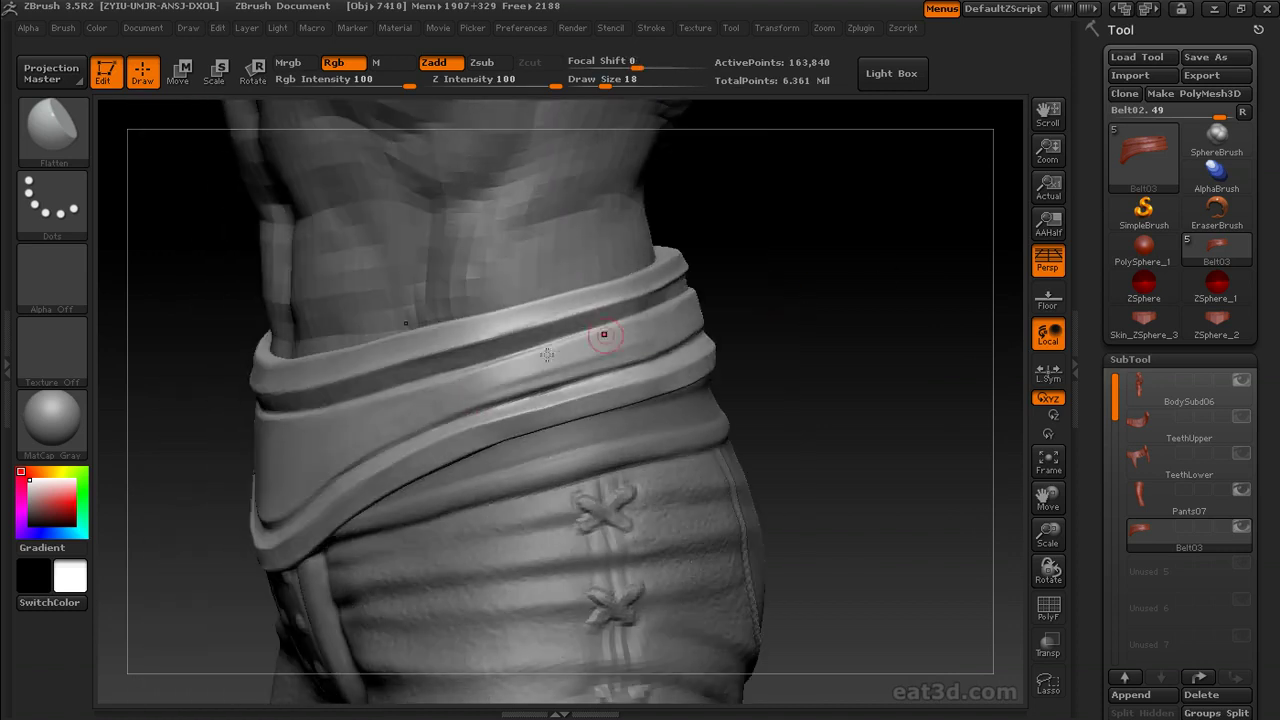
{"action": "left_click_drag", "start_coordinate": [560, 364], "coordinate": [438, 388]}
{"action": "mouse_move", "coordinate": [670, 333]}
{"action": "left_mouse_down"}
{"action": "mouse_move", "coordinate": [703, 355]}
{"action": "mouse_move", "coordinate": [634, 391]}
{"action": "mouse_move", "coordinate": [957, 297]}
{"action": "mouse_move", "coordinate": [769, 291]}
{"action": "mouse_move", "coordinate": [255, 419]}
{"action": "left_mouse_up"}
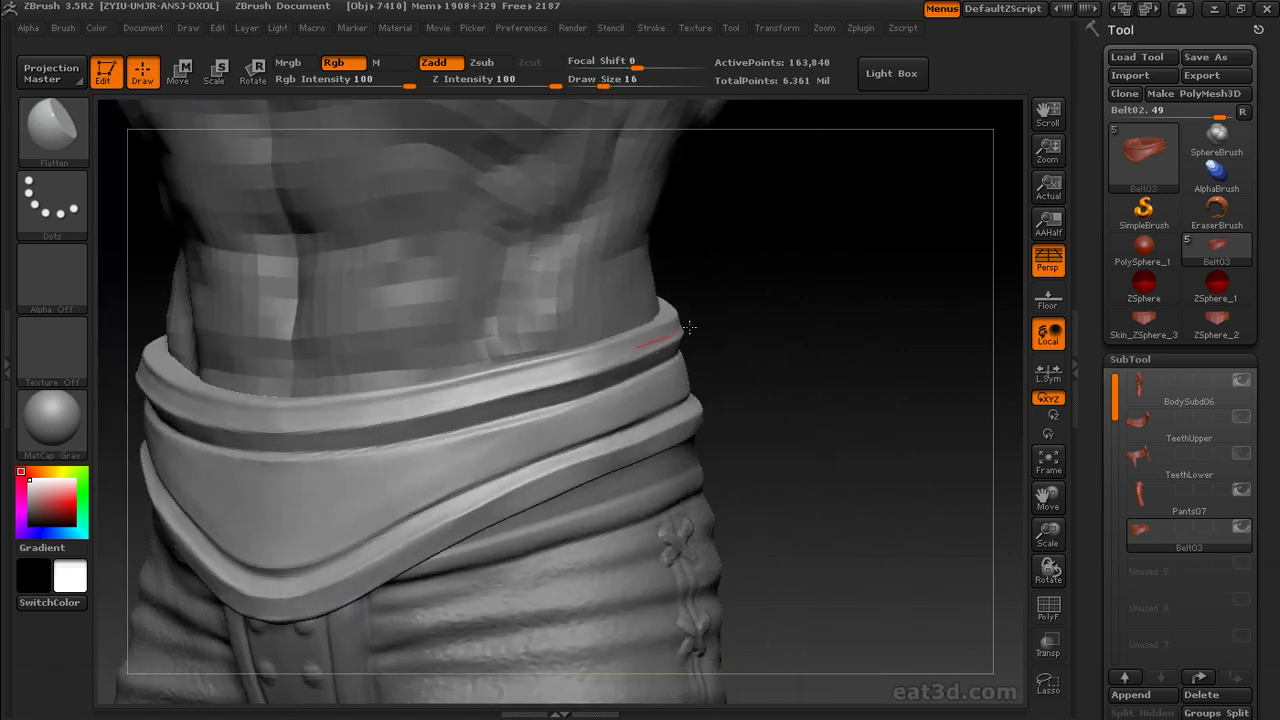
{"action": "mouse_move", "coordinate": [735, 306]}
{"action": "left_mouse_down"}
{"action": "mouse_move", "coordinate": [743, 294]}
{"action": "mouse_move", "coordinate": [318, 432]}
{"action": "mouse_move", "coordinate": [405, 415]}
{"action": "left_mouse_up"}
{"action": "left_click_drag", "start_coordinate": [590, 328], "coordinate": [680, 291]}
{"action": "mouse_move", "coordinate": [496, 376]}
{"action": "left_mouse_down"}
{"action": "mouse_move", "coordinate": [820, 294]}
{"action": "mouse_move", "coordinate": [430, 415]}
{"action": "left_mouse_up"}
{"action": "left_click", "coordinate": [651, 27]}
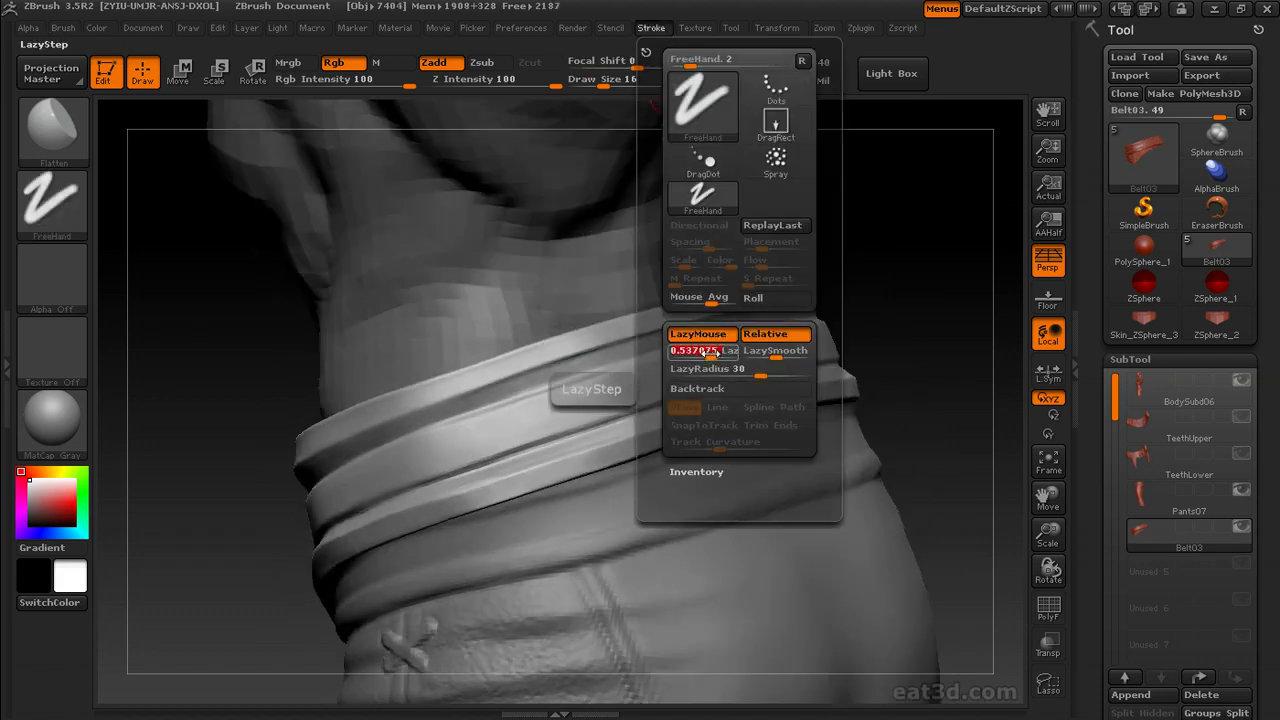
{"action": "left_click_drag", "start_coordinate": [495, 388], "coordinate": [540, 375]}
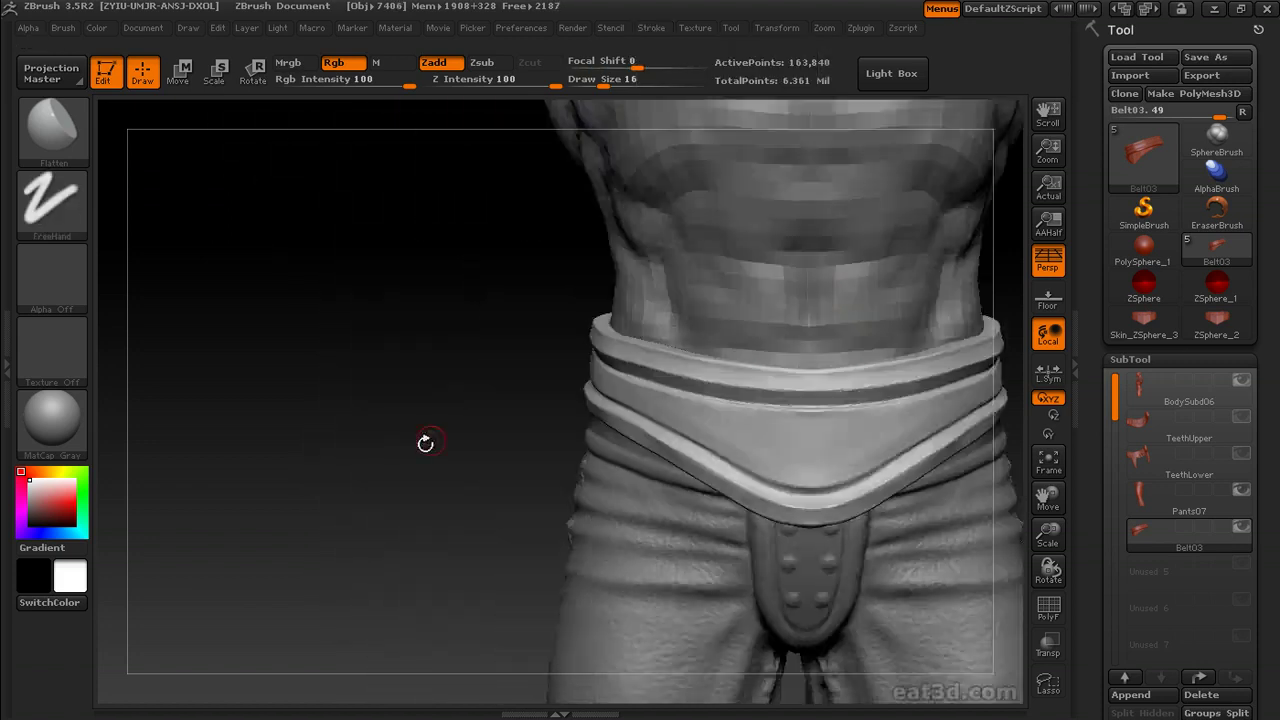
{"action": "mouse_move", "coordinate": [423, 443]}
{"action": "left_mouse_down"}
{"action": "mouse_move", "coordinate": [740, 346]}
{"action": "mouse_move", "coordinate": [900, 371]}
{"action": "mouse_move", "coordinate": [592, 423]}
{"action": "left_mouse_up"}
{"action": "left_click_drag", "start_coordinate": [830, 377], "coordinate": [566, 412]}
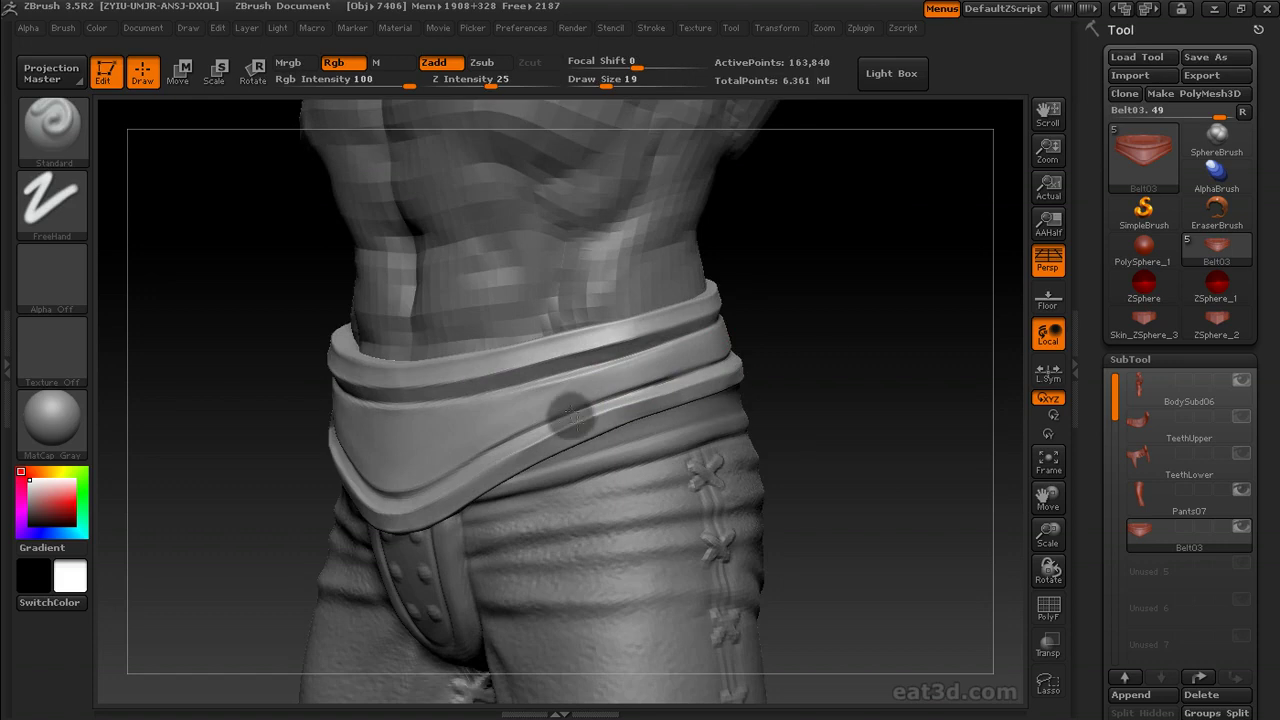
Use Transpose (W) to position cylindrical knobs on each side of the belt front.
{"action": "mouse_move", "coordinate": [689, 386]}
{"action": "left_mouse_down"}
{"action": "mouse_move", "coordinate": [723, 357]}
{"action": "mouse_move", "coordinate": [874, 354]}
{"action": "mouse_move", "coordinate": [600, 418]}
{"action": "mouse_move", "coordinate": [791, 323]}
{"action": "left_mouse_up"}
{"action": "mouse_move", "coordinate": [783, 371]}
{"action": "left_mouse_down"}
{"action": "mouse_move", "coordinate": [583, 429]}
{"action": "mouse_move", "coordinate": [623, 382]}
{"action": "left_mouse_up"}
{"action": "mouse_move", "coordinate": [576, 430]}
{"action": "left_mouse_down"}
{"action": "mouse_move", "coordinate": [797, 372]}
{"action": "mouse_move", "coordinate": [818, 468]}
{"action": "mouse_move", "coordinate": [734, 514]}
{"action": "mouse_move", "coordinate": [774, 491]}
{"action": "mouse_move", "coordinate": [775, 458]}
{"action": "mouse_move", "coordinate": [531, 472]}
{"action": "mouse_move", "coordinate": [786, 441]}
{"action": "mouse_move", "coordinate": [571, 470]}
{"action": "mouse_move", "coordinate": [571, 529]}
{"action": "mouse_move", "coordinate": [570, 463]}
{"action": "left_mouse_up"}
{"action": "key", "text": "w"}
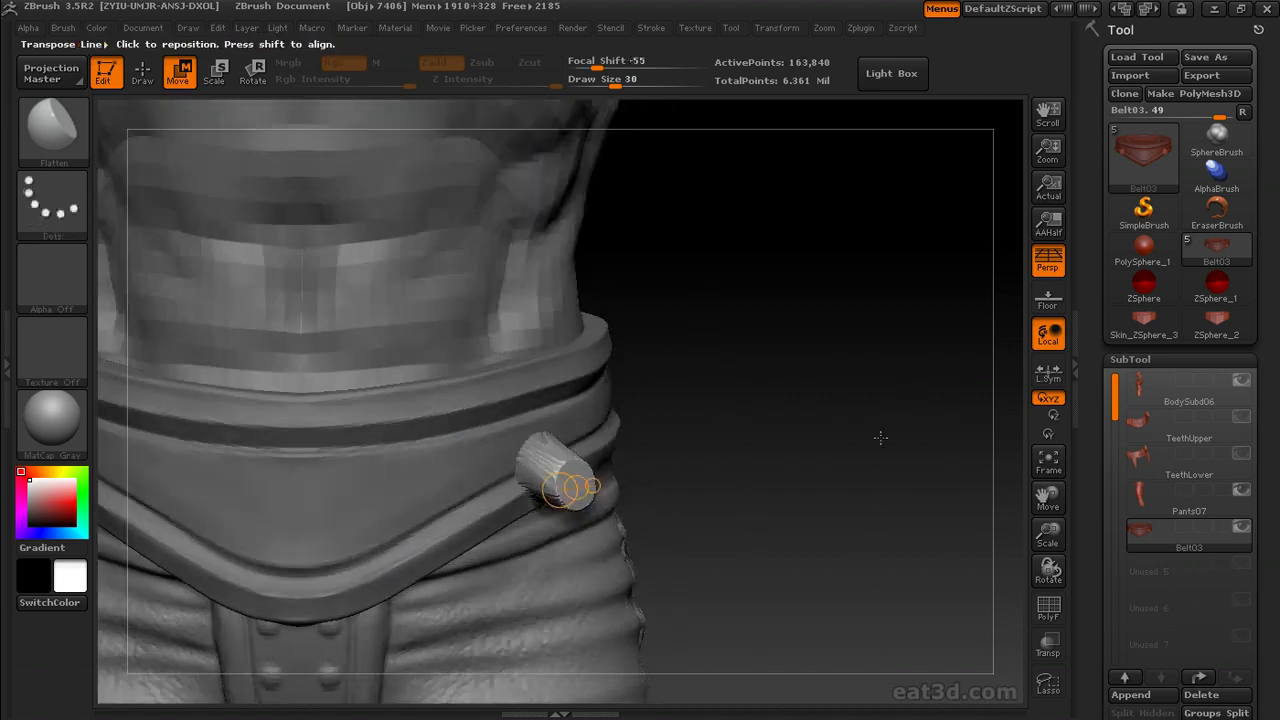
{"action": "left_click_drag", "start_coordinate": [880, 437], "coordinate": [743, 466]}
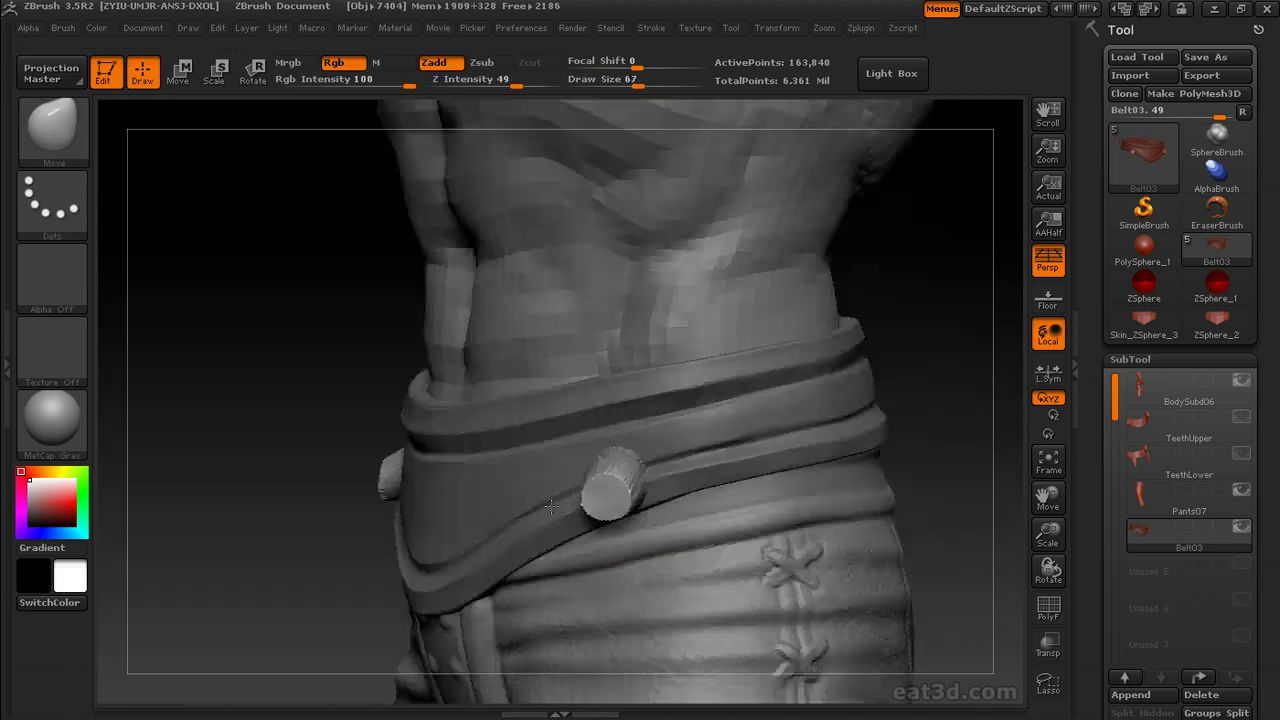
{"action": "mouse_move", "coordinate": [550, 507]}
{"action": "left_mouse_down"}
{"action": "mouse_move", "coordinate": [600, 480]}
{"action": "mouse_move", "coordinate": [760, 500]}
{"action": "mouse_move", "coordinate": [671, 486]}
{"action": "mouse_move", "coordinate": [533, 507]}
{"action": "left_mouse_up"}
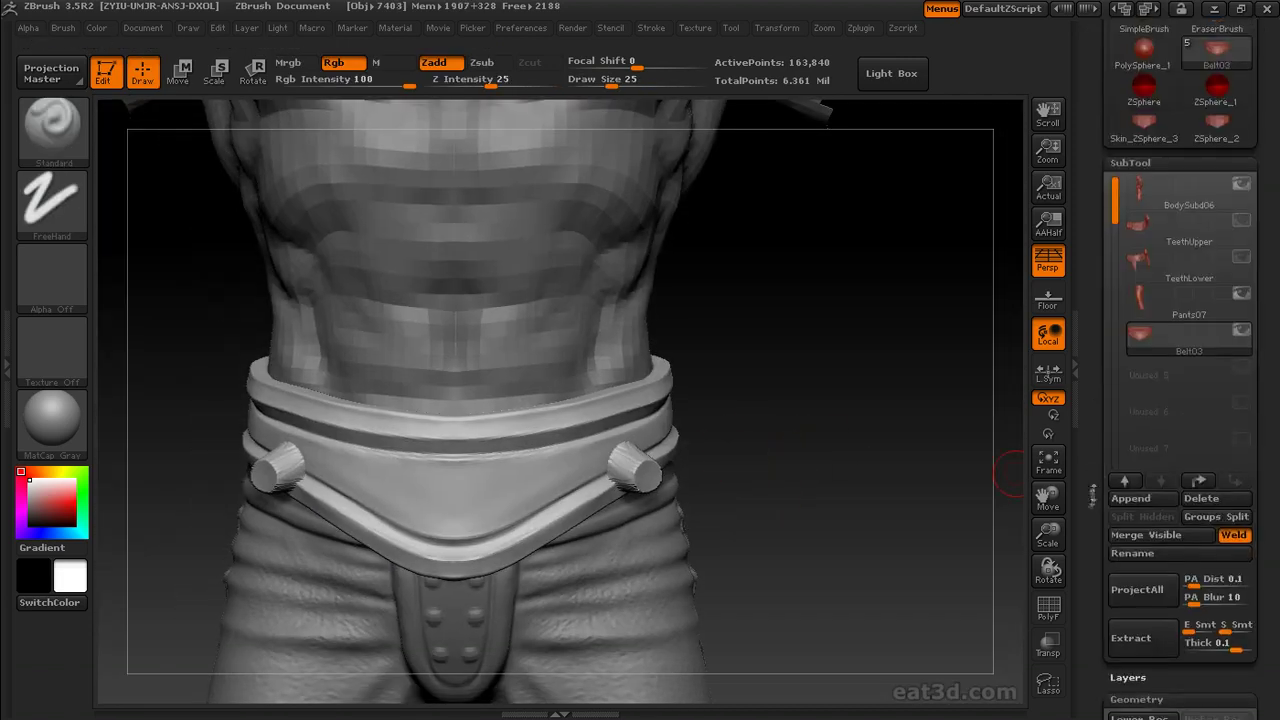
Drop the belt to SDiv 4 in Tool > Geometry and reproject back up to level 7.
{"action": "left_click", "coordinate": [1137, 697]}
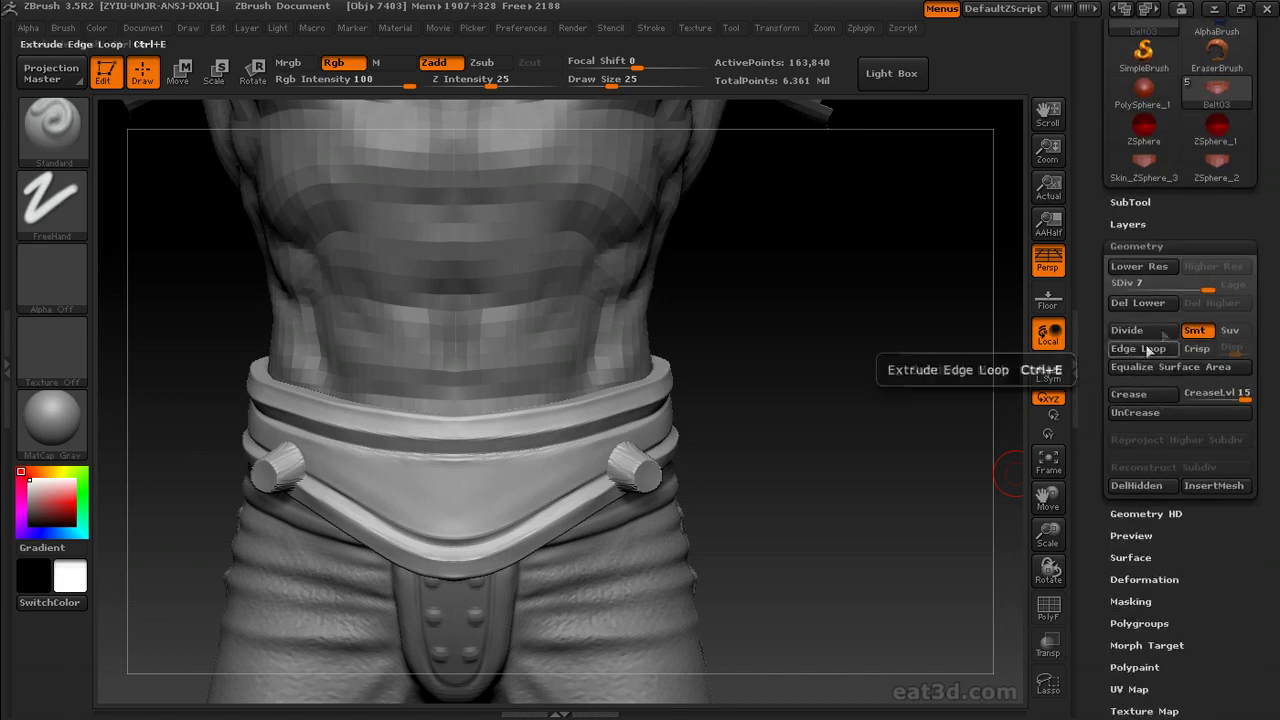
{"action": "left_click", "coordinate": [1160, 288]}
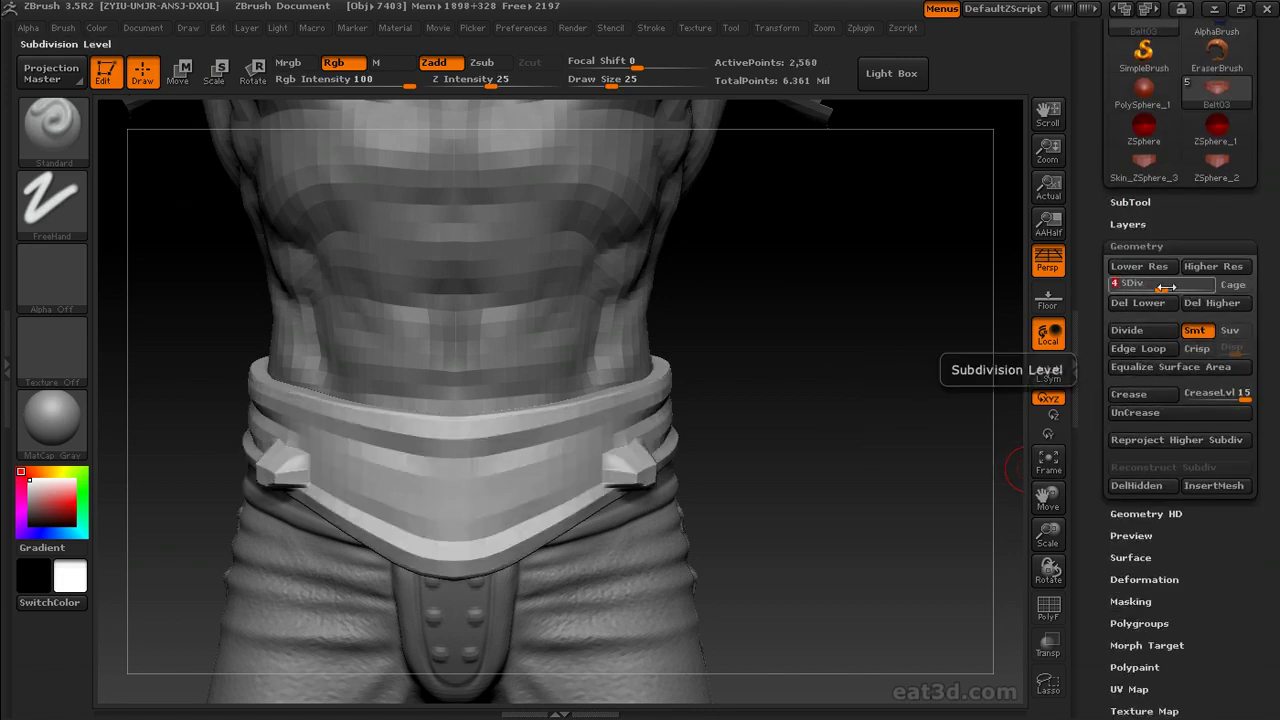
{"action": "left_click", "coordinate": [1162, 287]}
{"action": "left_click", "coordinate": [1163, 287]}
{"action": "left_click", "coordinate": [1167, 439]}
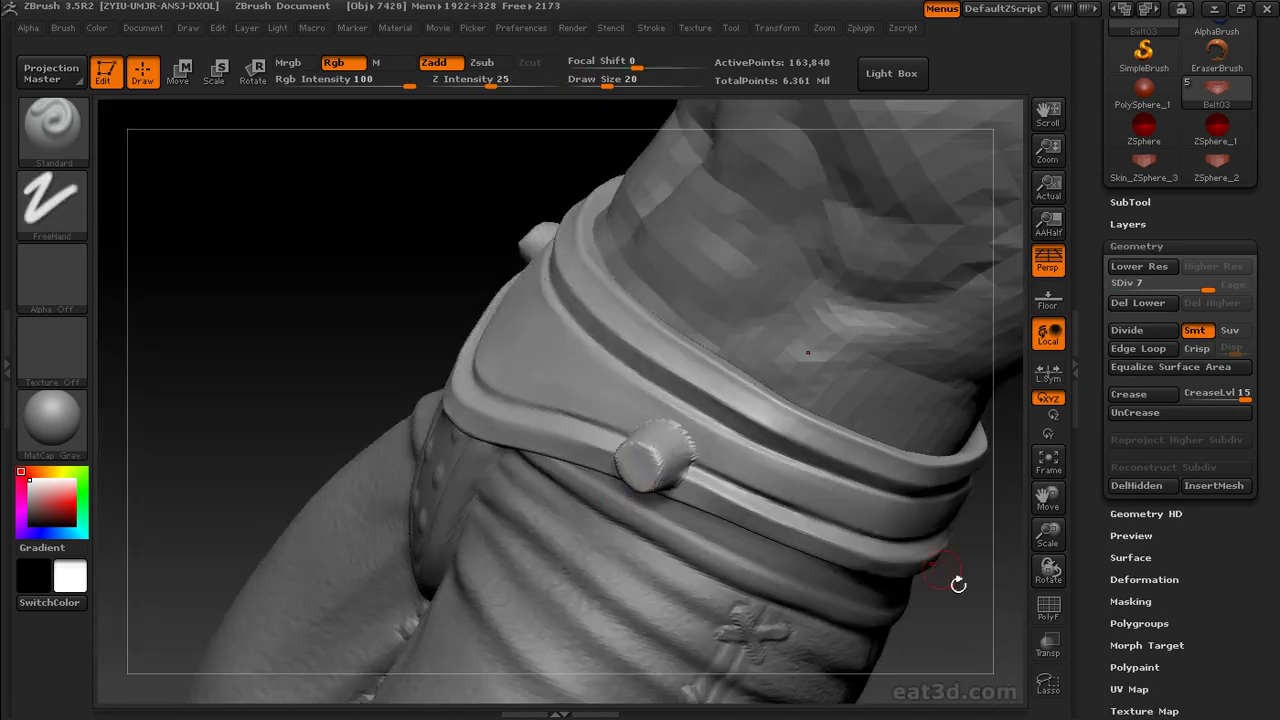
Shrink the brush, round the knobs, and divide the belt to SDiv 8 (655,360 points).
{"action": "left_click_drag", "start_coordinate": [958, 584], "coordinate": [823, 423], "text": "shift"}
{"action": "key", "text": "s"}
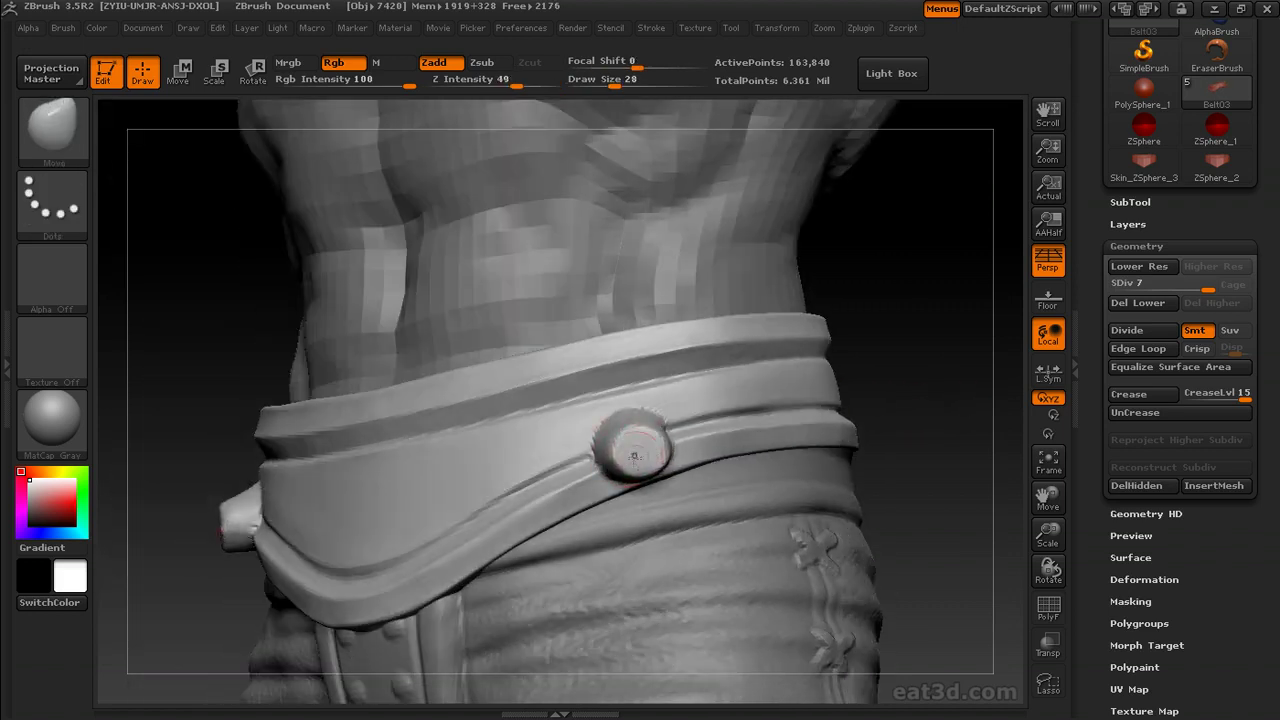
{"action": "left_click_drag", "start_coordinate": [651, 447], "coordinate": [693, 435]}
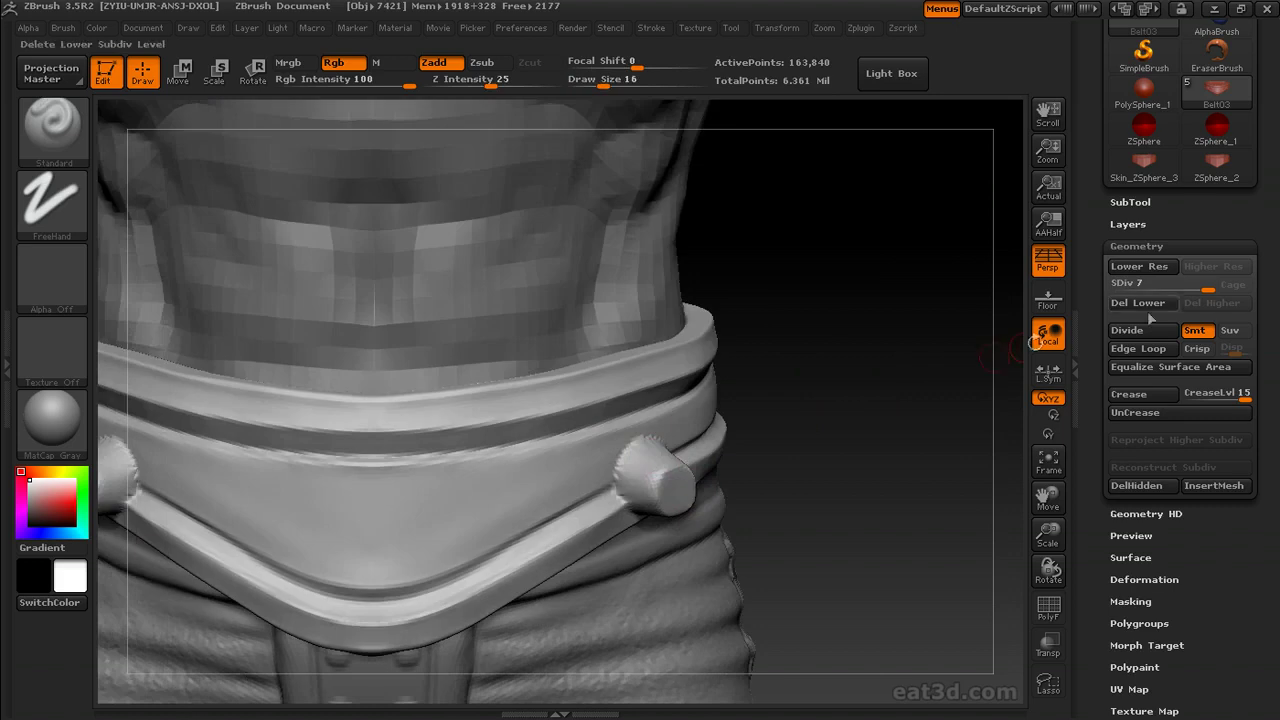
{"action": "key", "text": "ctrl+d"}
{"action": "left_click_drag", "start_coordinate": [939, 401], "coordinate": [843, 298]}
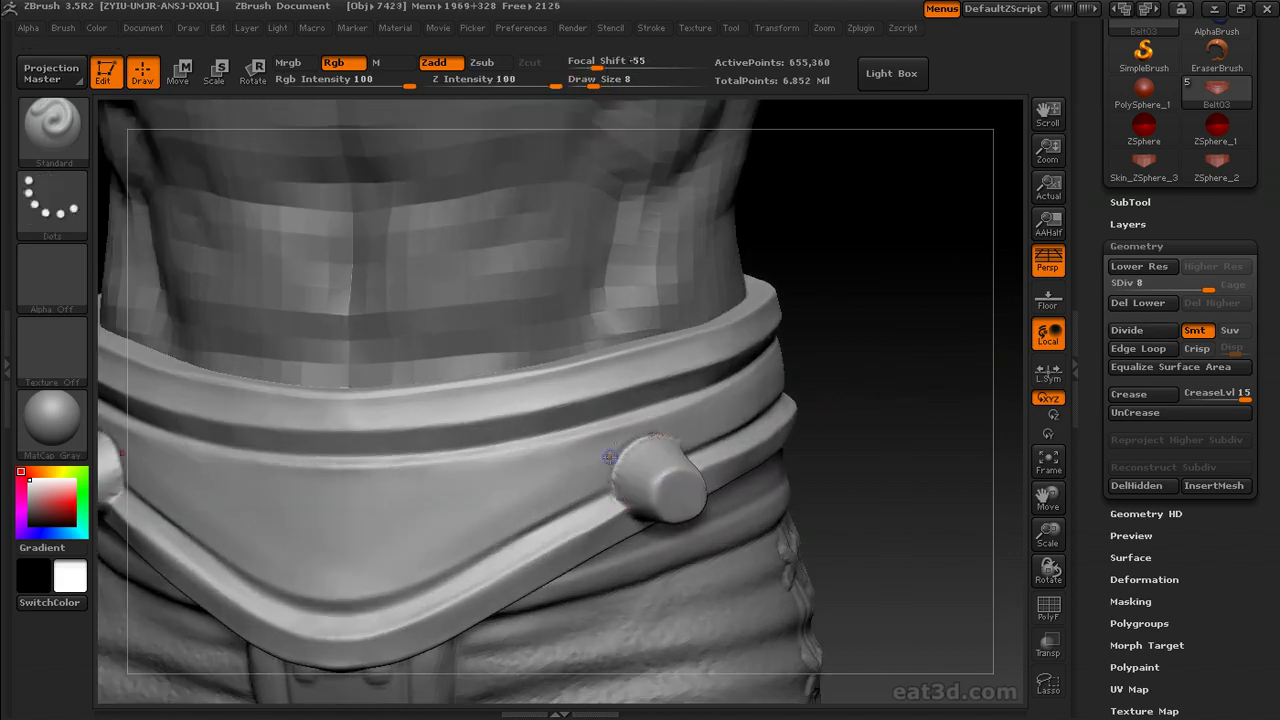
{"action": "left_click_drag", "start_coordinate": [651, 441], "coordinate": [652, 440]}
{"action": "left_click_drag", "start_coordinate": [365, 567], "coordinate": [663, 430]}
Choose the Planar brush and set Backtrack stroke mode with straight-line following in Stroke.
{"action": "key", "text": "b"}
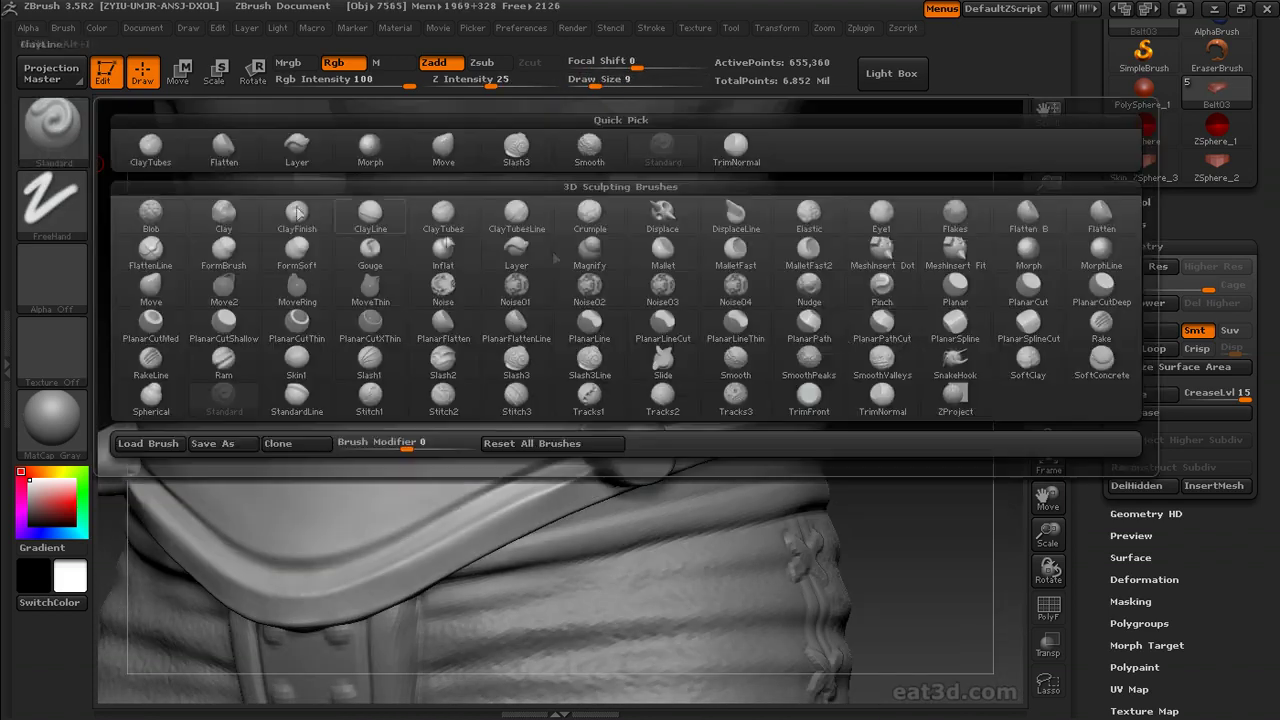
{"action": "left_click", "coordinate": [956, 290]}
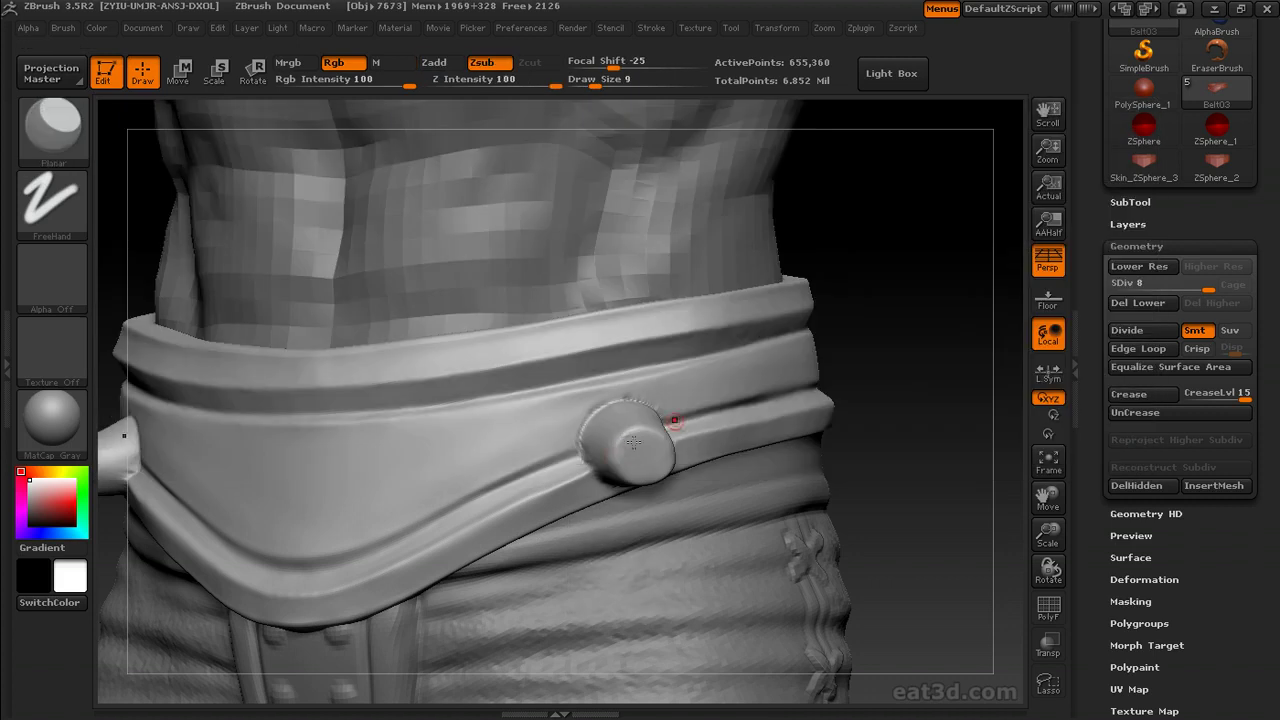
{"action": "left_click", "coordinate": [651, 27]}
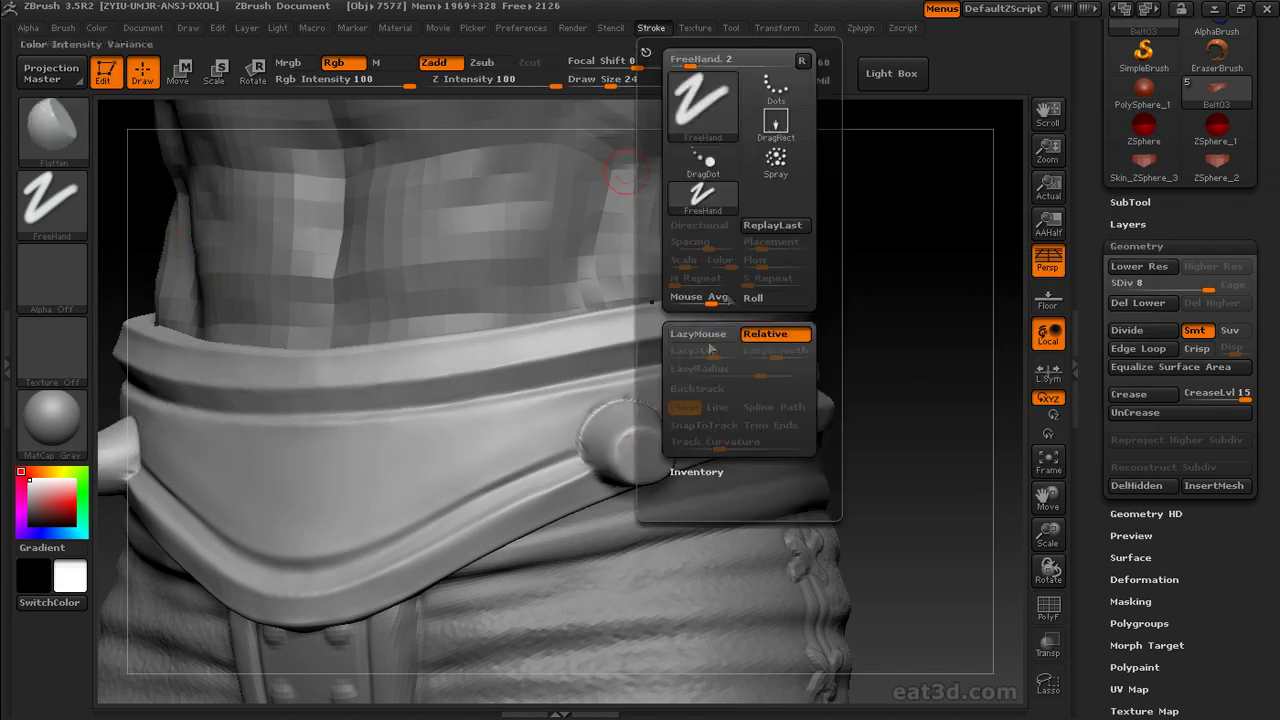
{"action": "left_click", "coordinate": [697, 334]}
{"action": "left_click", "coordinate": [740, 388]}
{"action": "left_click", "coordinate": [718, 408]}
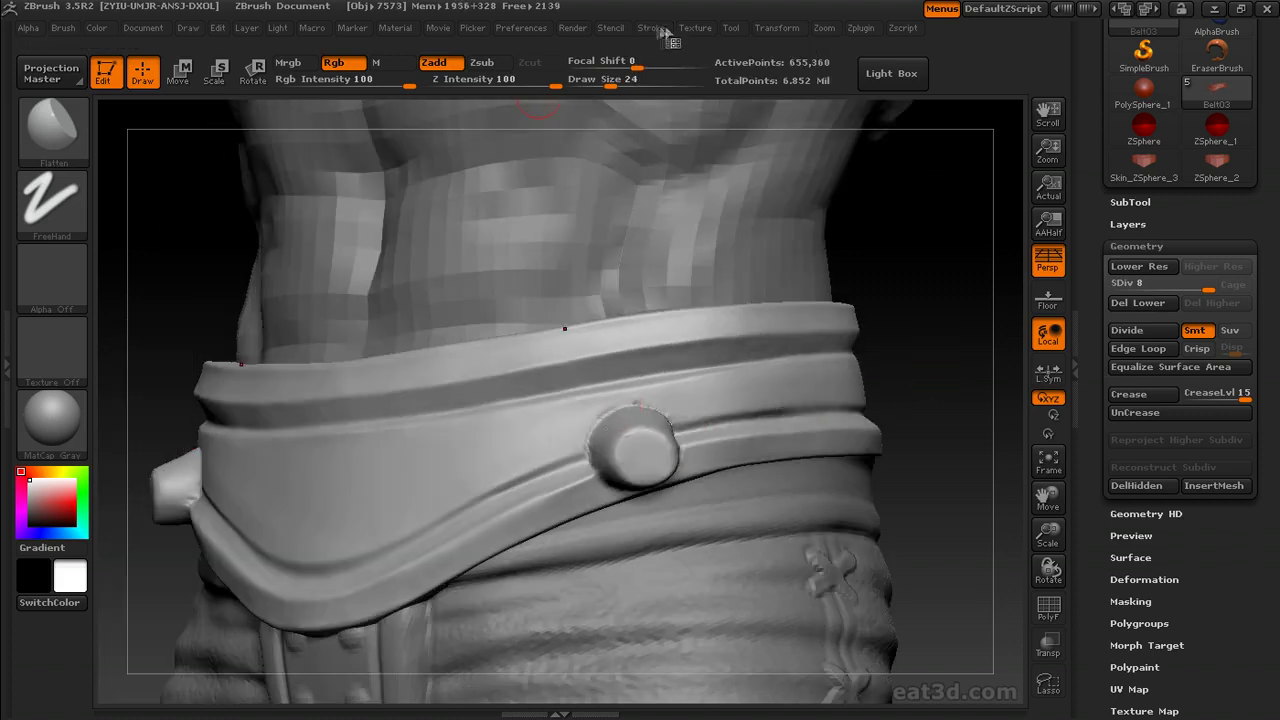
{"action": "left_click", "coordinate": [660, 28]}
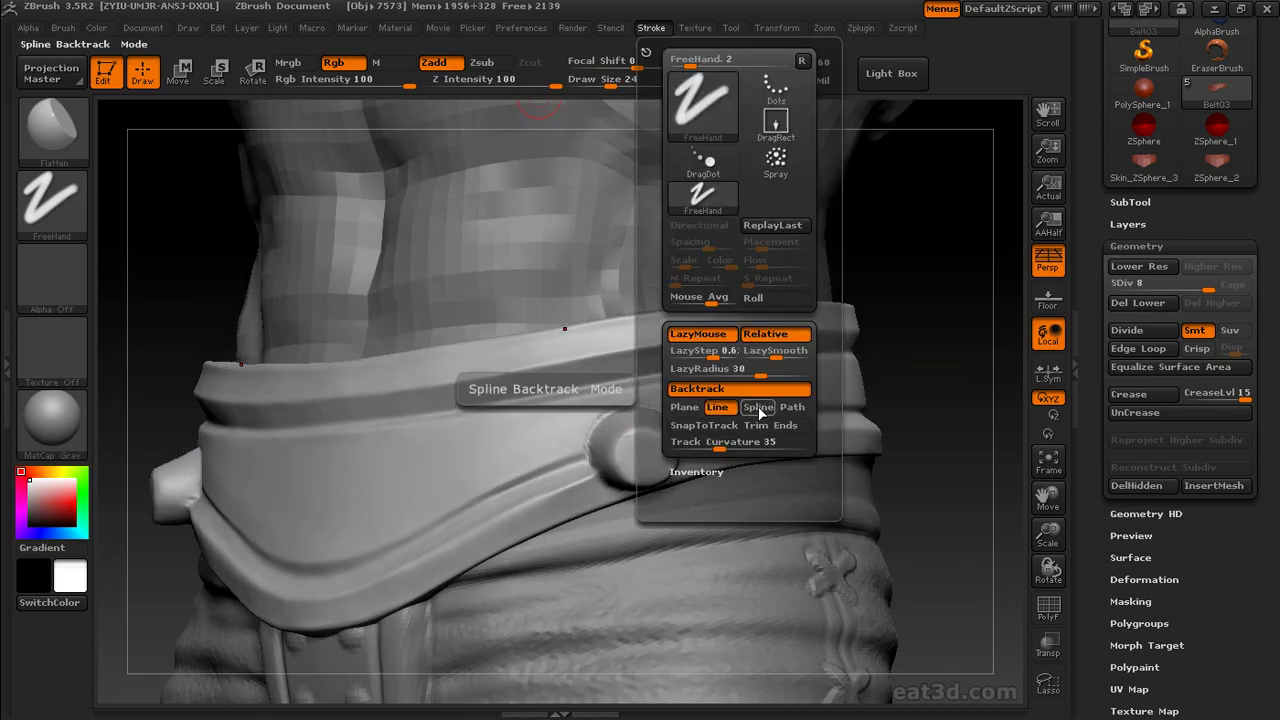
{"action": "left_click", "coordinate": [684, 407]}
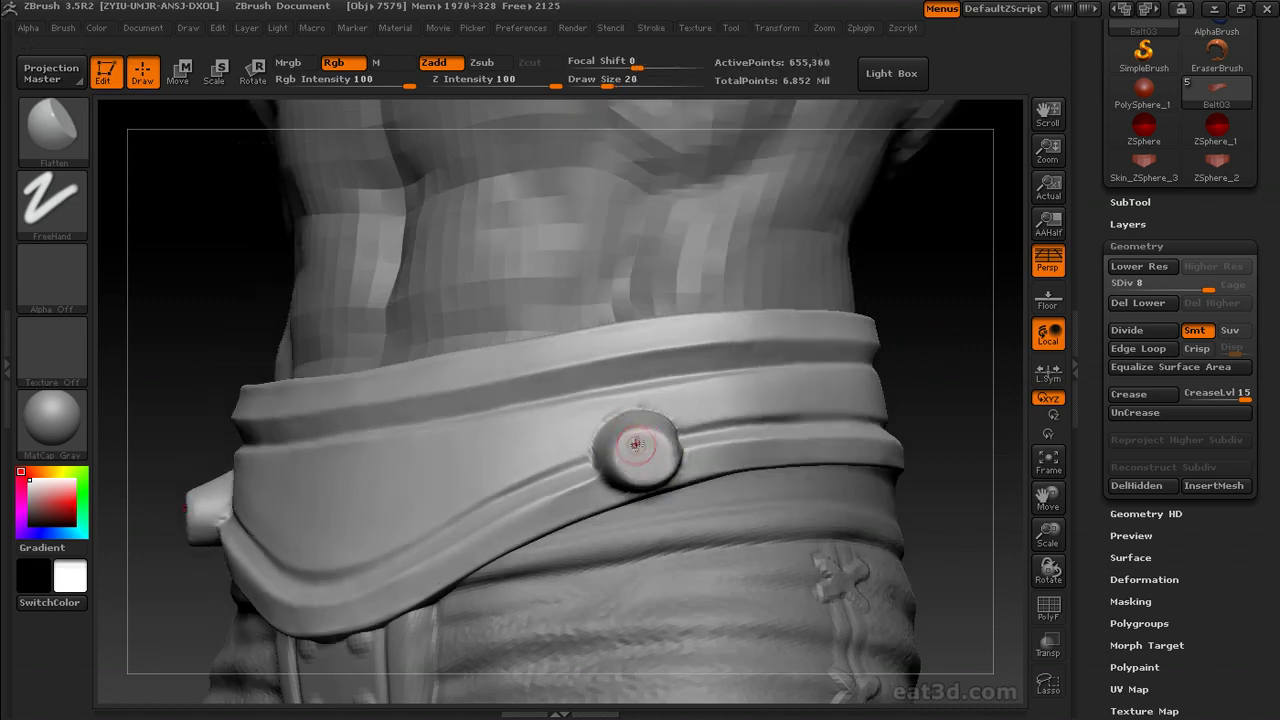
{"action": "left_click_drag", "start_coordinate": [655, 447], "coordinate": [760, 351]}
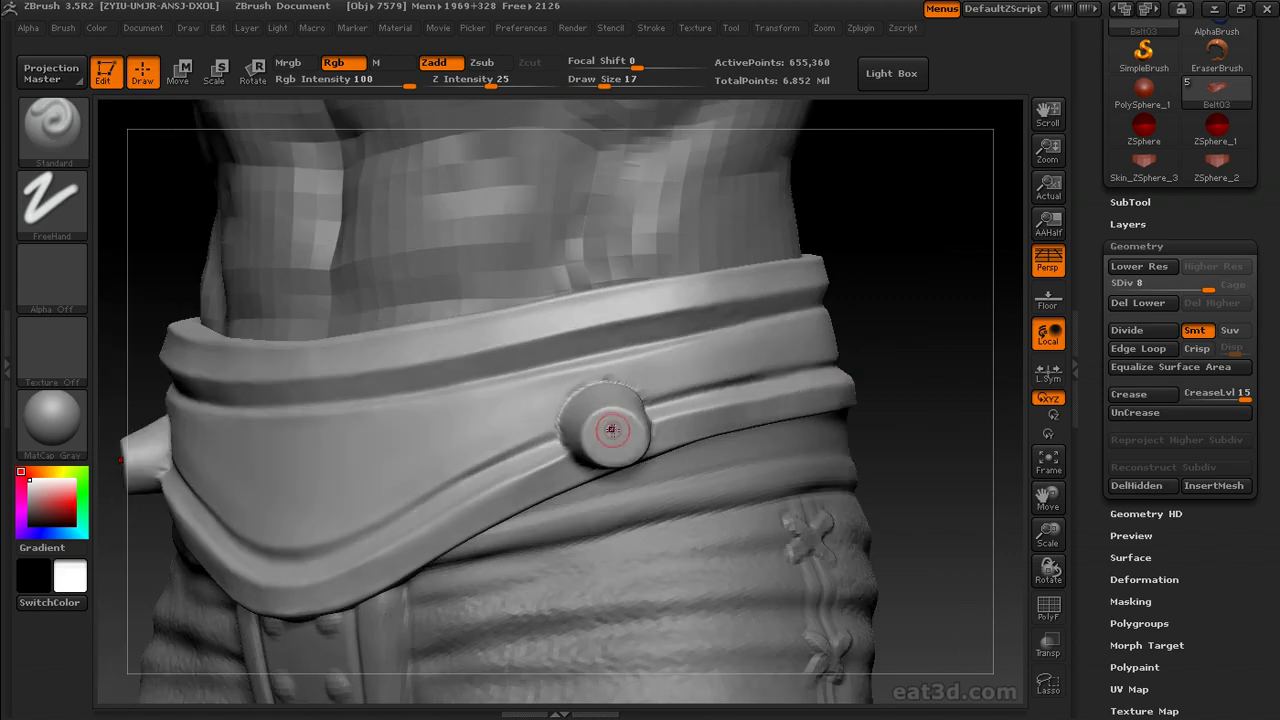
Store the belt's shape with StoreMT under Morph Target and select the Slash3 brush.
{"action": "left_click", "coordinate": [1147, 645]}
{"action": "left_click", "coordinate": [1141, 454]}
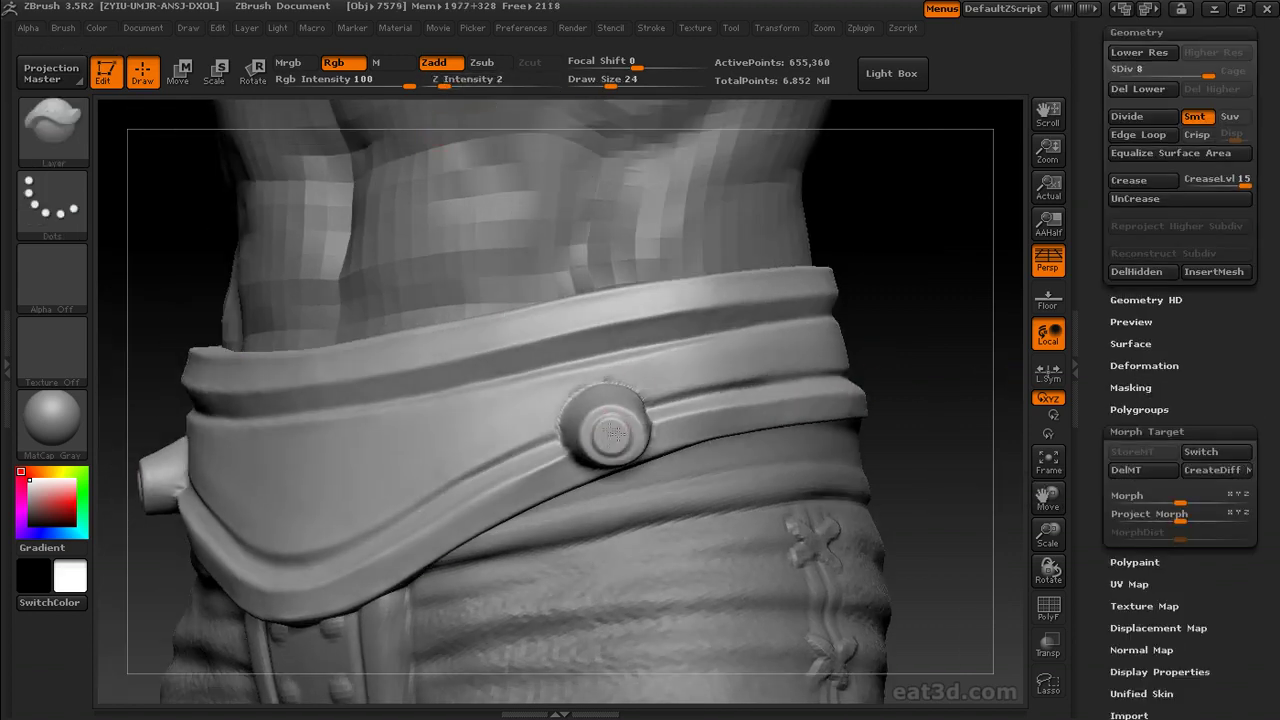
{"action": "left_click_drag", "start_coordinate": [905, 343], "coordinate": [840, 385]}
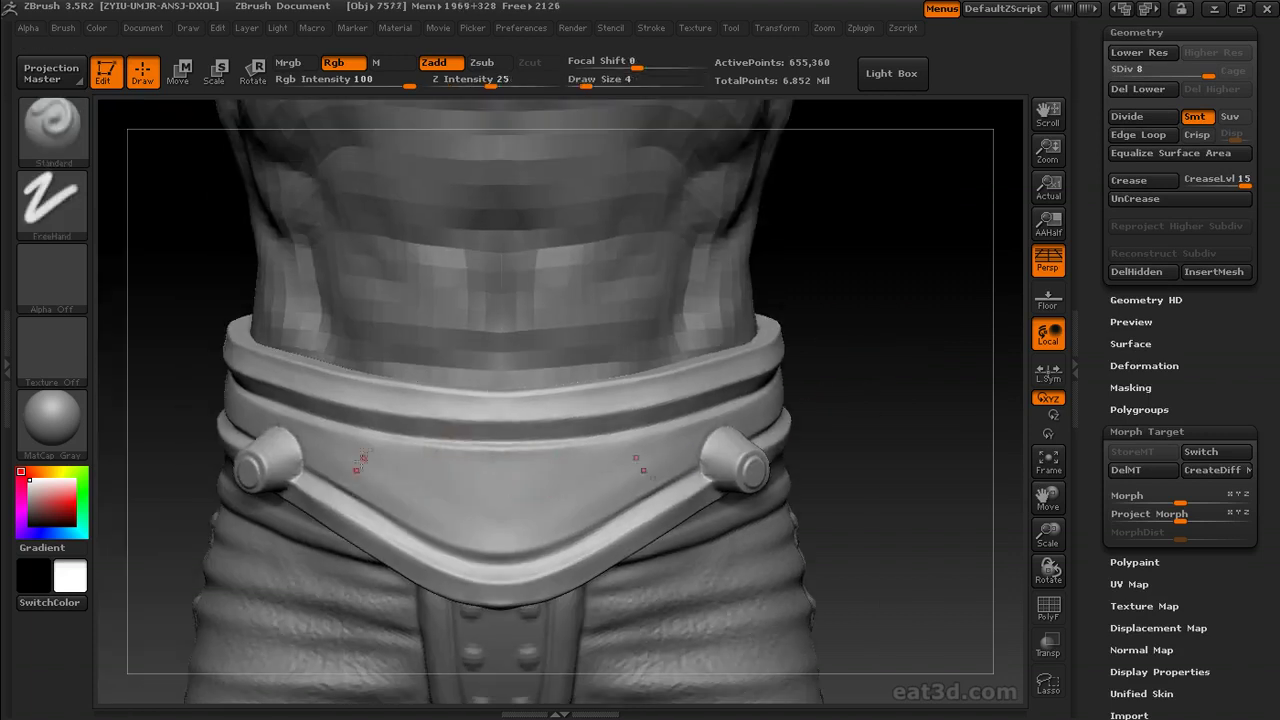
{"action": "left_click", "coordinate": [52, 128]}
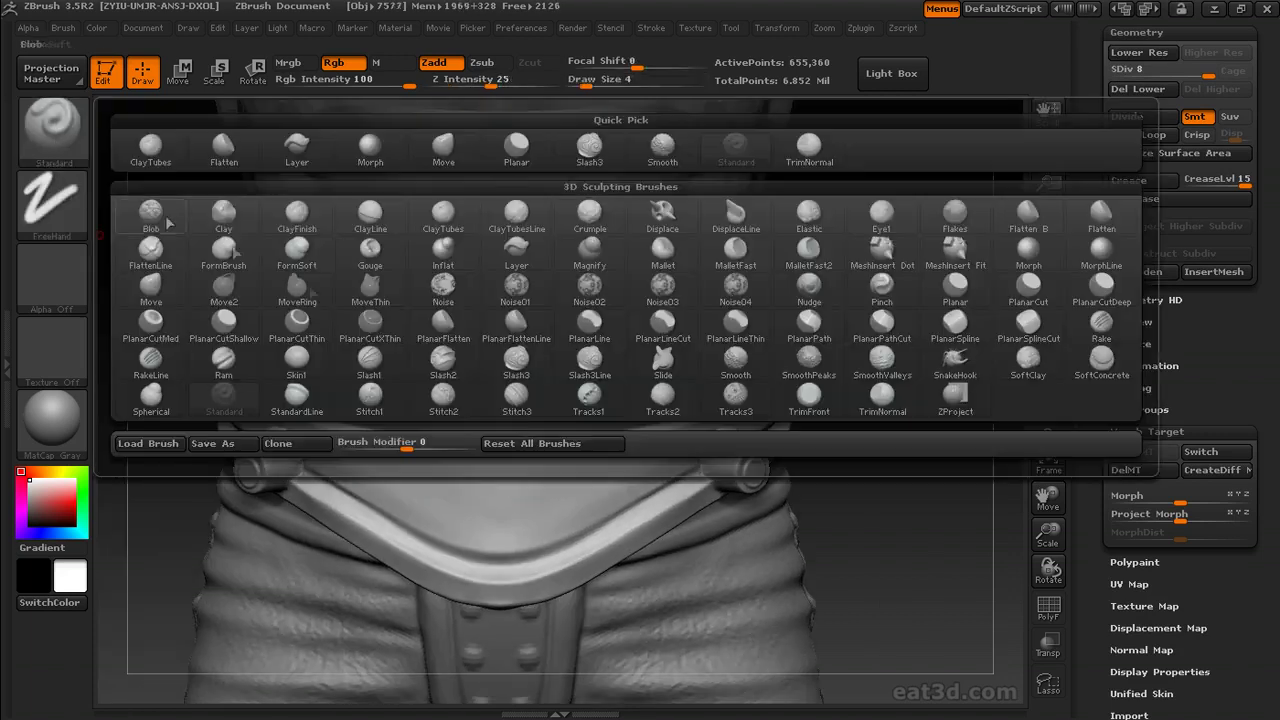
{"action": "left_click", "coordinate": [494, 359]}
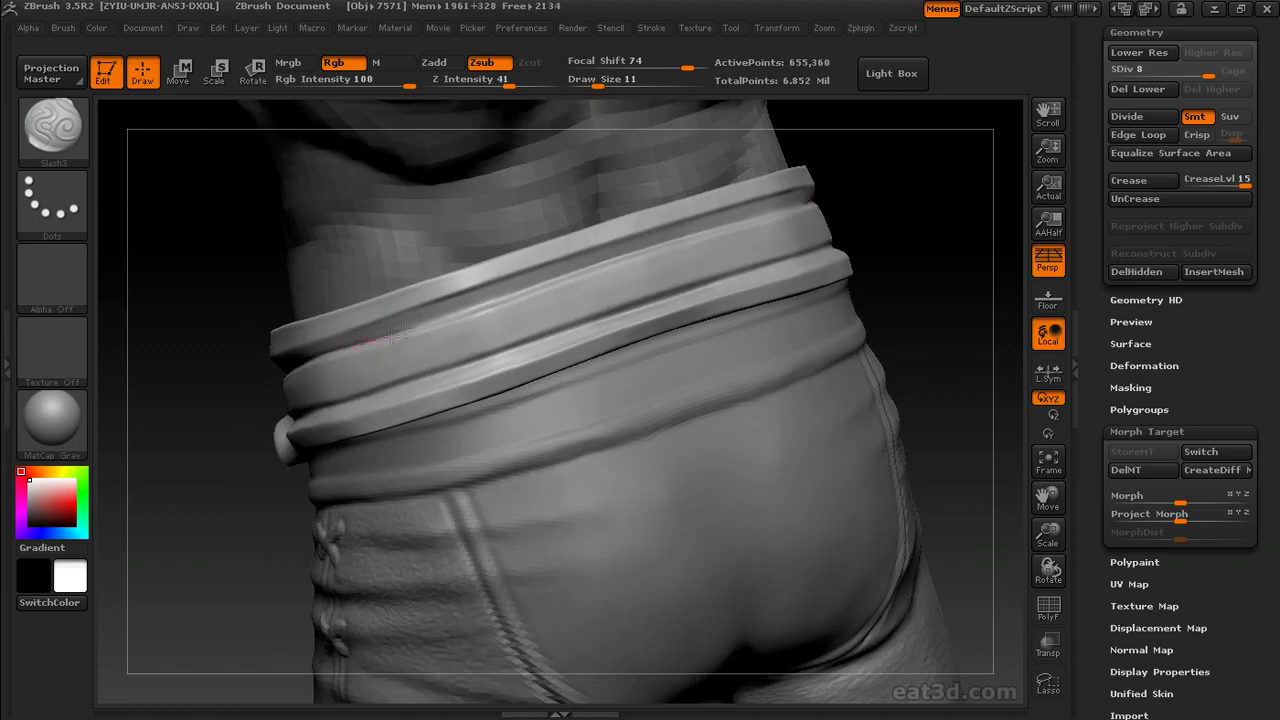
Work around the belt with Slash3 and Zsub, carving nicks into the band edges.
{"action": "left_click_drag", "start_coordinate": [865, 206], "coordinate": [688, 244]}
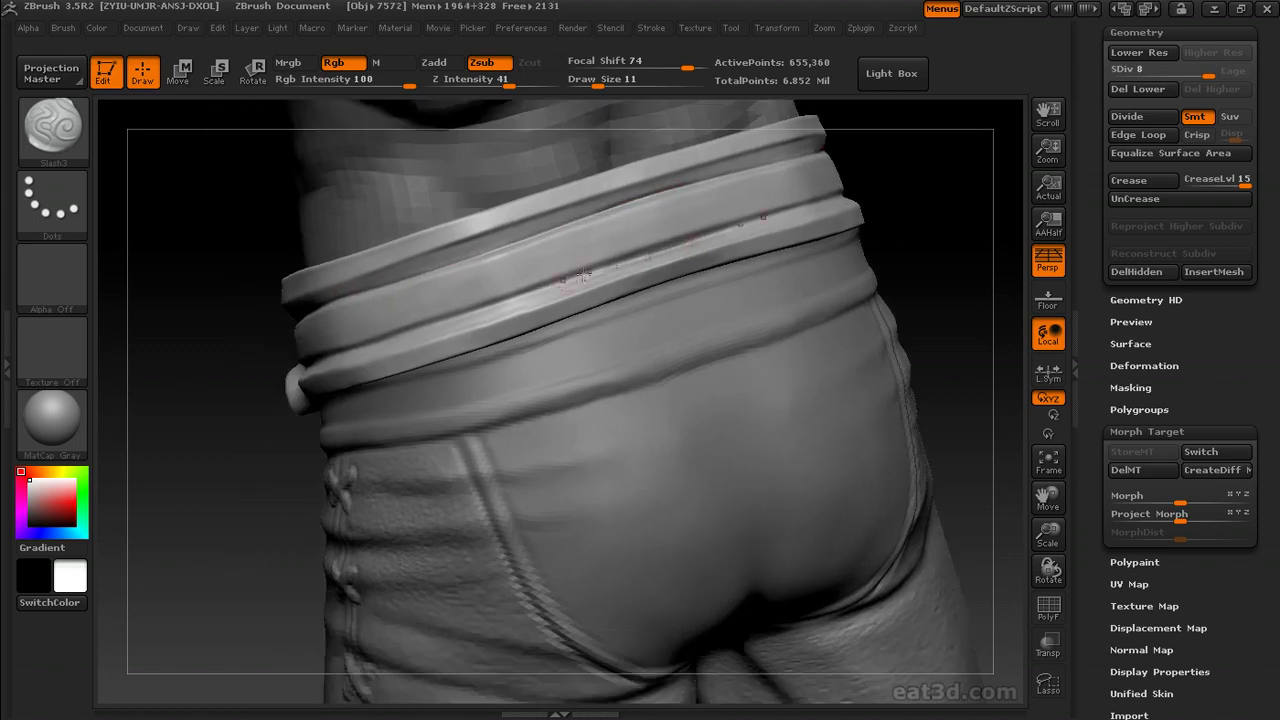
{"action": "left_click_drag", "start_coordinate": [823, 226], "coordinate": [683, 242]}
{"action": "left_click_drag", "start_coordinate": [502, 304], "coordinate": [626, 291]}
{"action": "left_click_drag", "start_coordinate": [815, 260], "coordinate": [456, 343]}
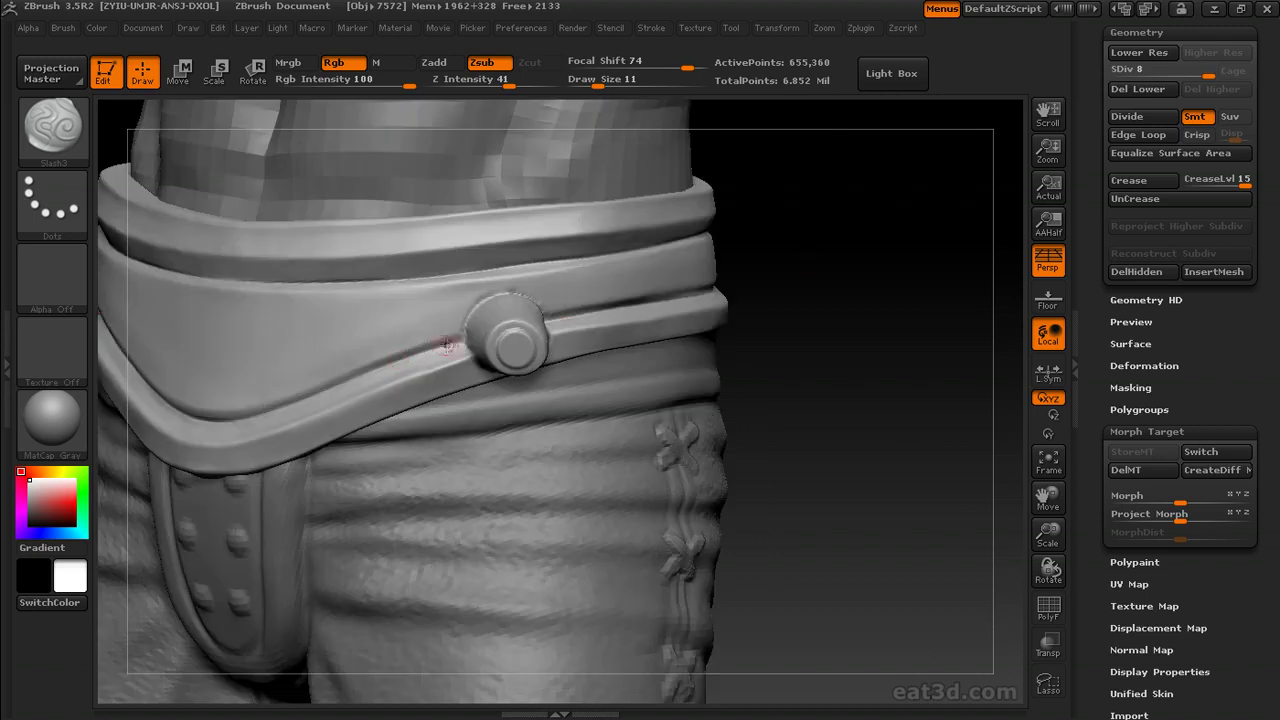
{"action": "mouse_move", "coordinate": [750, 300]}
{"action": "left_mouse_down"}
{"action": "mouse_move", "coordinate": [780, 292]}
{"action": "mouse_move", "coordinate": [760, 300]}
{"action": "left_mouse_up"}
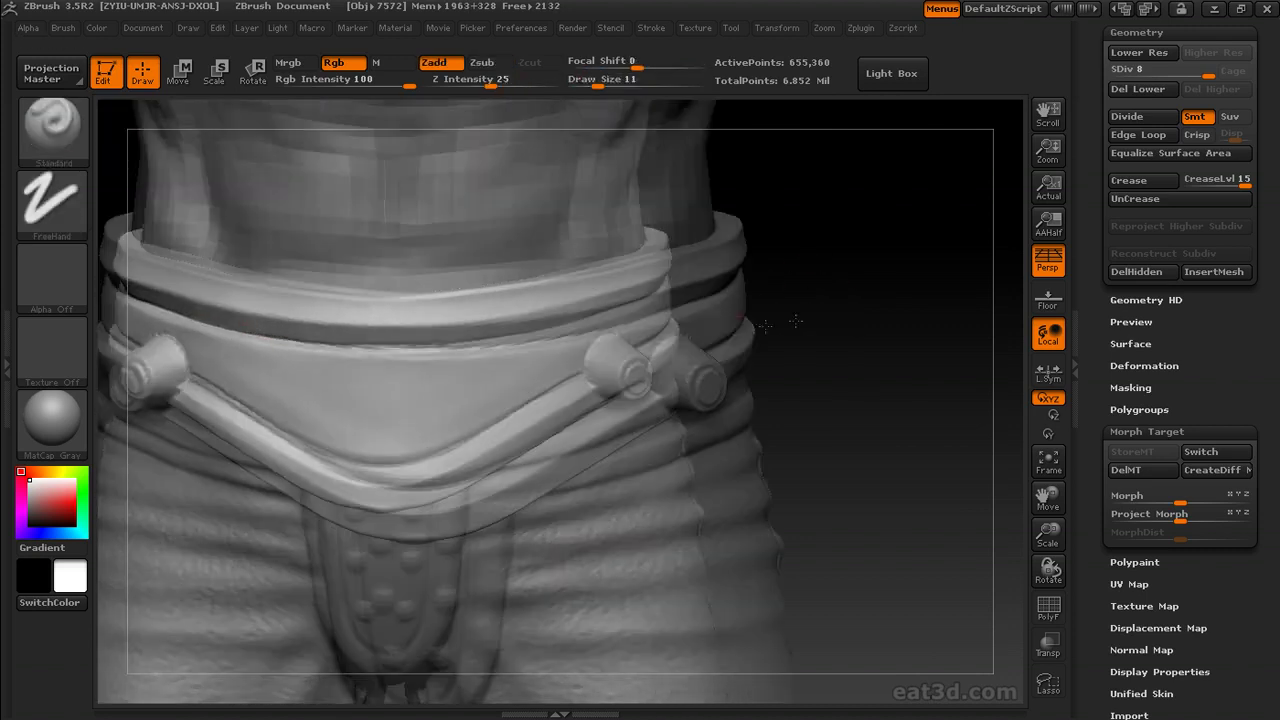
{"action": "mouse_move", "coordinate": [795, 320]}
{"action": "left_mouse_down"}
{"action": "mouse_move", "coordinate": [534, 331]}
{"action": "mouse_move", "coordinate": [551, 353]}
{"action": "left_mouse_up"}
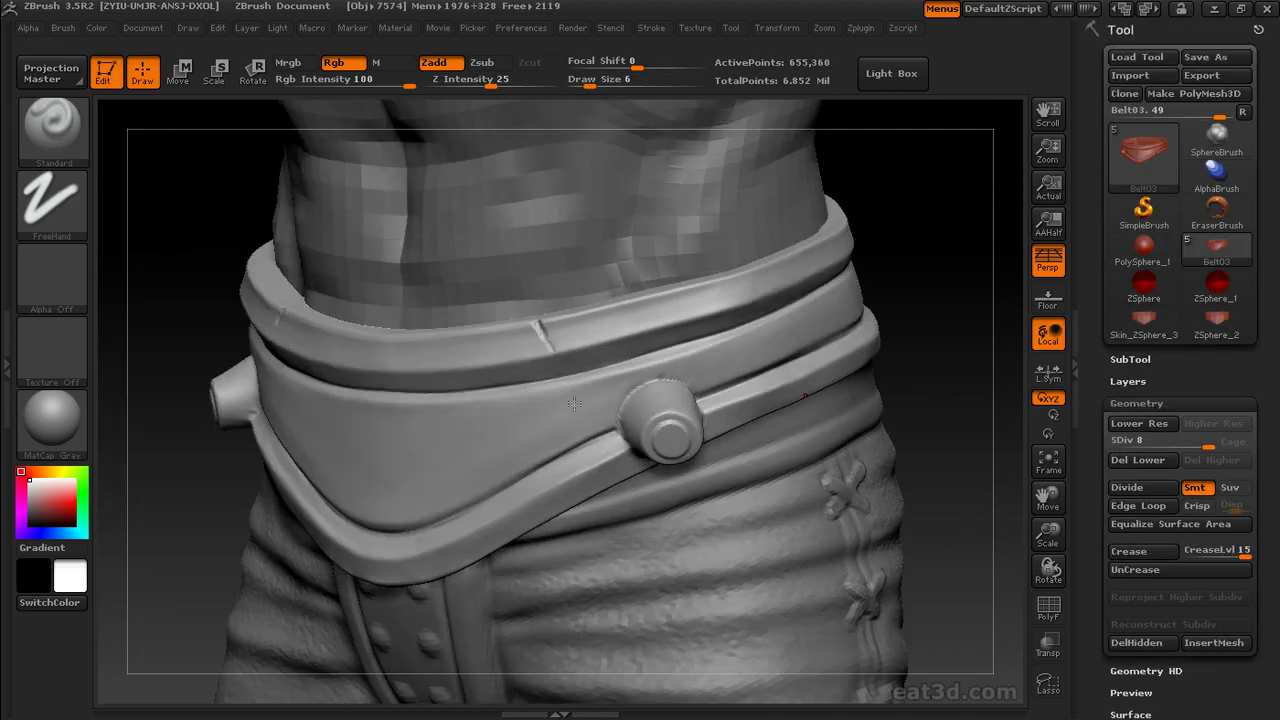
{"action": "left_click_drag", "start_coordinate": [574, 403], "coordinate": [613, 323]}
{"action": "left_click_drag", "start_coordinate": [626, 419], "coordinate": [629, 415]}
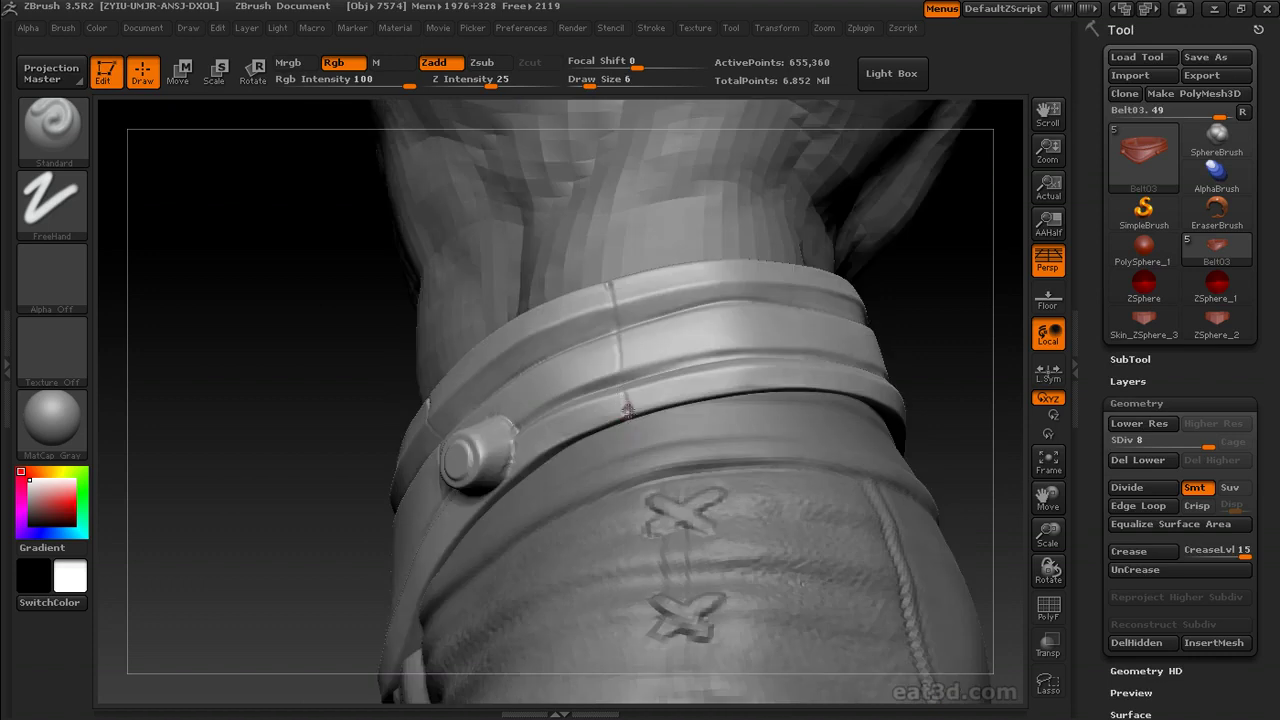
{"action": "left_click_drag", "start_coordinate": [614, 323], "coordinate": [609, 263]}
{"action": "left_click_drag", "start_coordinate": [930, 220], "coordinate": [551, 352]}
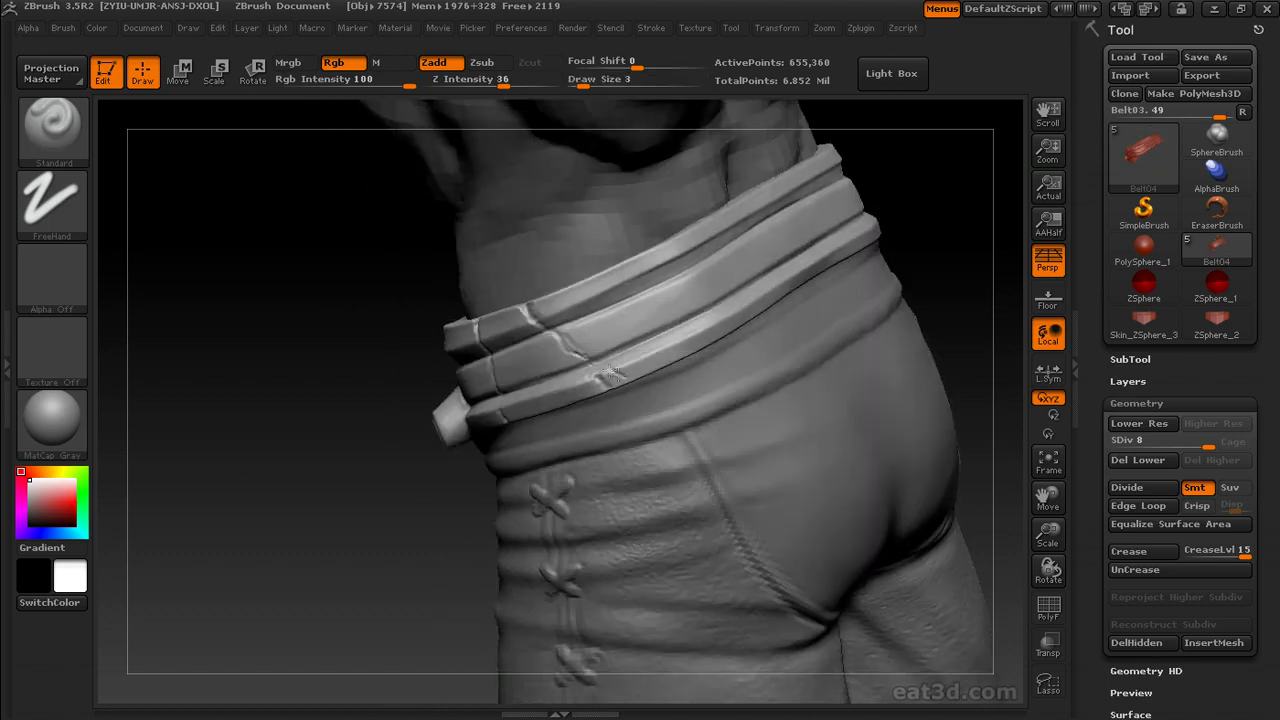
{"action": "mouse_move", "coordinate": [607, 372]}
{"action": "left_mouse_down"}
{"action": "mouse_move", "coordinate": [740, 289]}
{"action": "mouse_move", "coordinate": [498, 488]}
{"action": "mouse_move", "coordinate": [490, 392]}
{"action": "mouse_move", "coordinate": [636, 310]}
{"action": "mouse_move", "coordinate": [277, 471]}
{"action": "mouse_move", "coordinate": [585, 352]}
{"action": "left_mouse_up"}
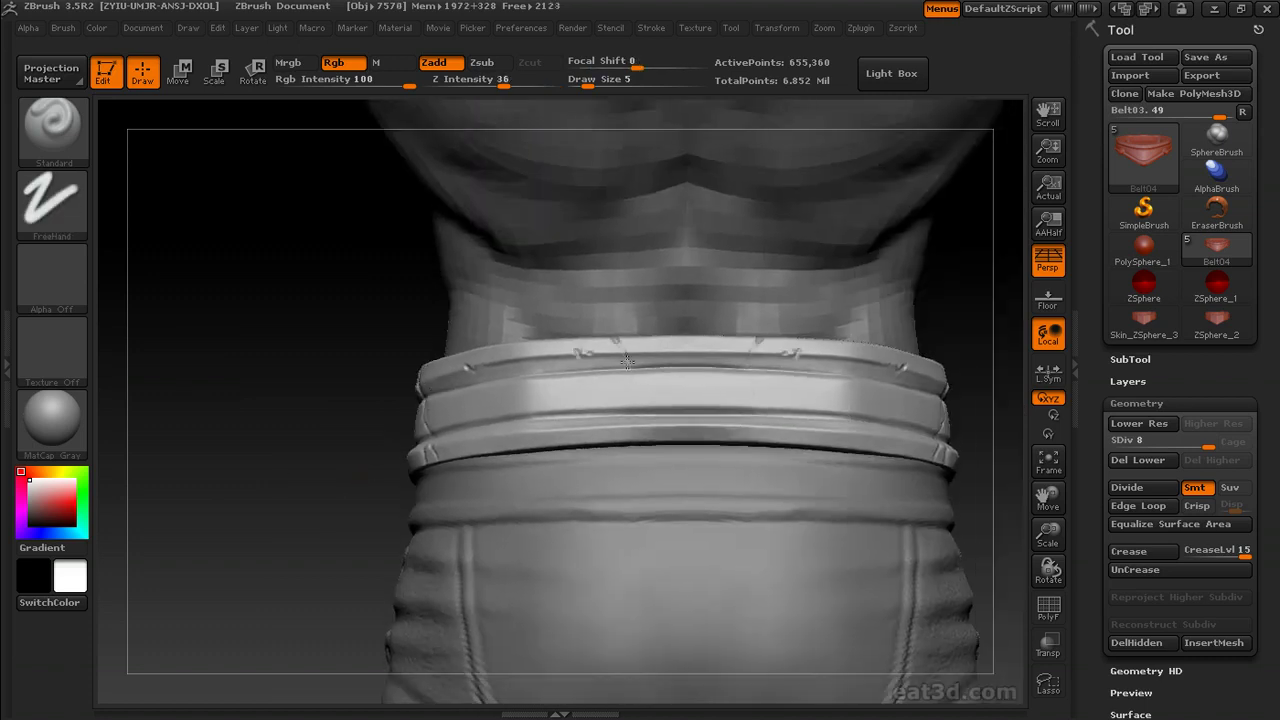
Stroke faint raised wear marks on the band sides with the Layer brush at Draw Size 12.
{"action": "mouse_move", "coordinate": [325, 453]}
{"action": "left_mouse_down"}
{"action": "mouse_move", "coordinate": [521, 373]}
{"action": "mouse_move", "coordinate": [459, 367]}
{"action": "mouse_move", "coordinate": [746, 346]}
{"action": "mouse_move", "coordinate": [486, 412]}
{"action": "mouse_move", "coordinate": [483, 384]}
{"action": "mouse_move", "coordinate": [500, 409]}
{"action": "left_mouse_up"}
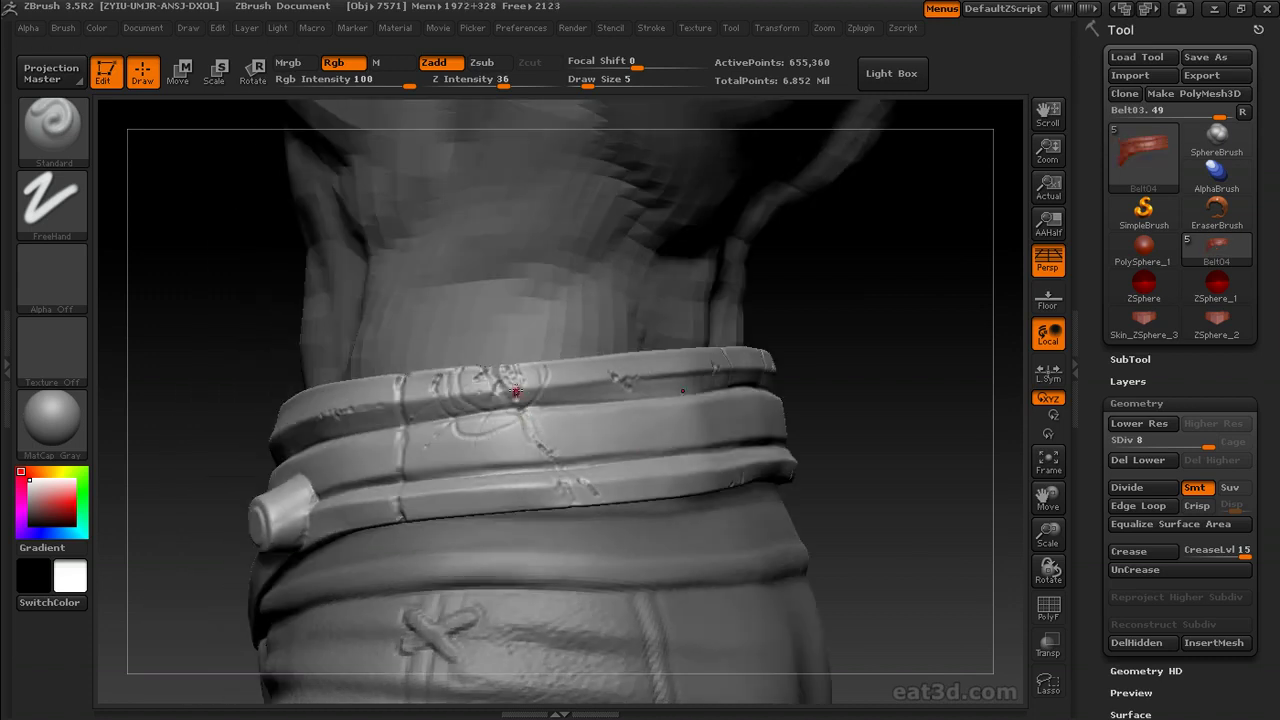
{"action": "left_click_drag", "start_coordinate": [1085, 560], "coordinate": [1085, 270]}
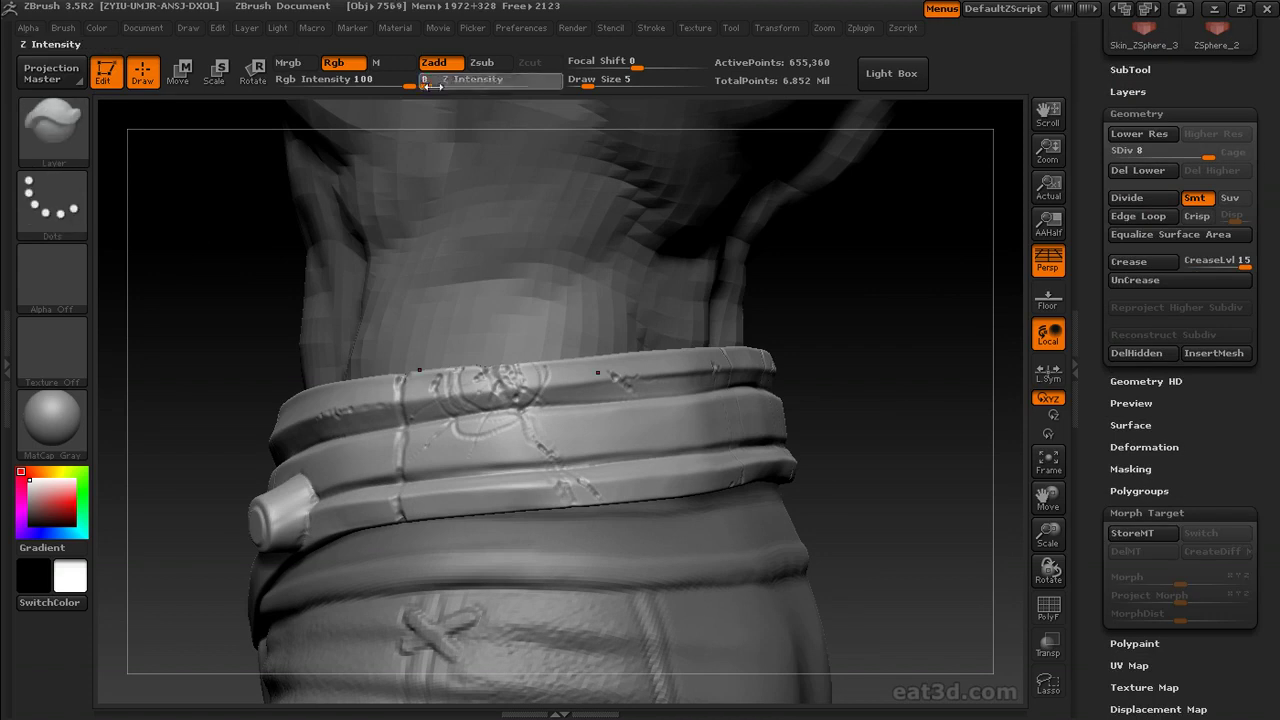
{"action": "key", "text": "s"}
{"action": "left_click", "coordinate": [490, 432]}
{"action": "mouse_move", "coordinate": [823, 351]}
{"action": "left_mouse_down"}
{"action": "mouse_move", "coordinate": [586, 371]}
{"action": "mouse_move", "coordinate": [547, 357]}
{"action": "mouse_move", "coordinate": [577, 427]}
{"action": "left_mouse_up"}
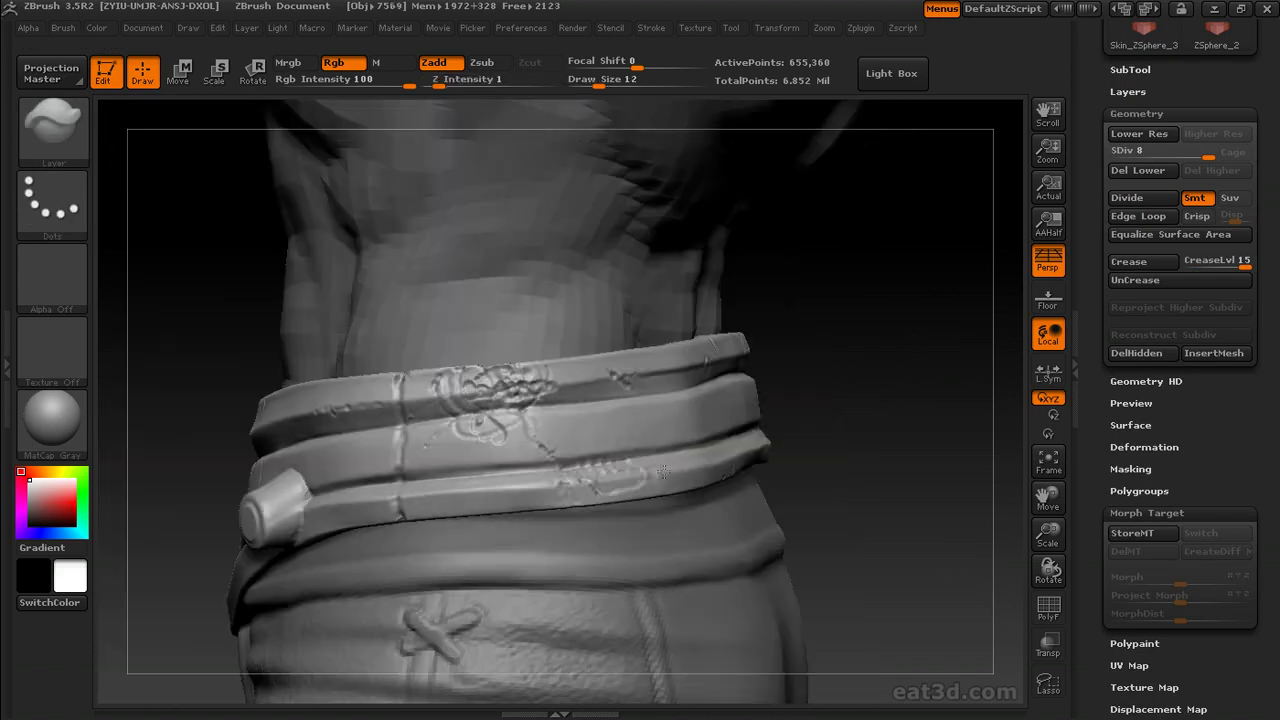
{"action": "left_click_drag", "start_coordinate": [609, 476], "coordinate": [745, 366], "text": "alt"}
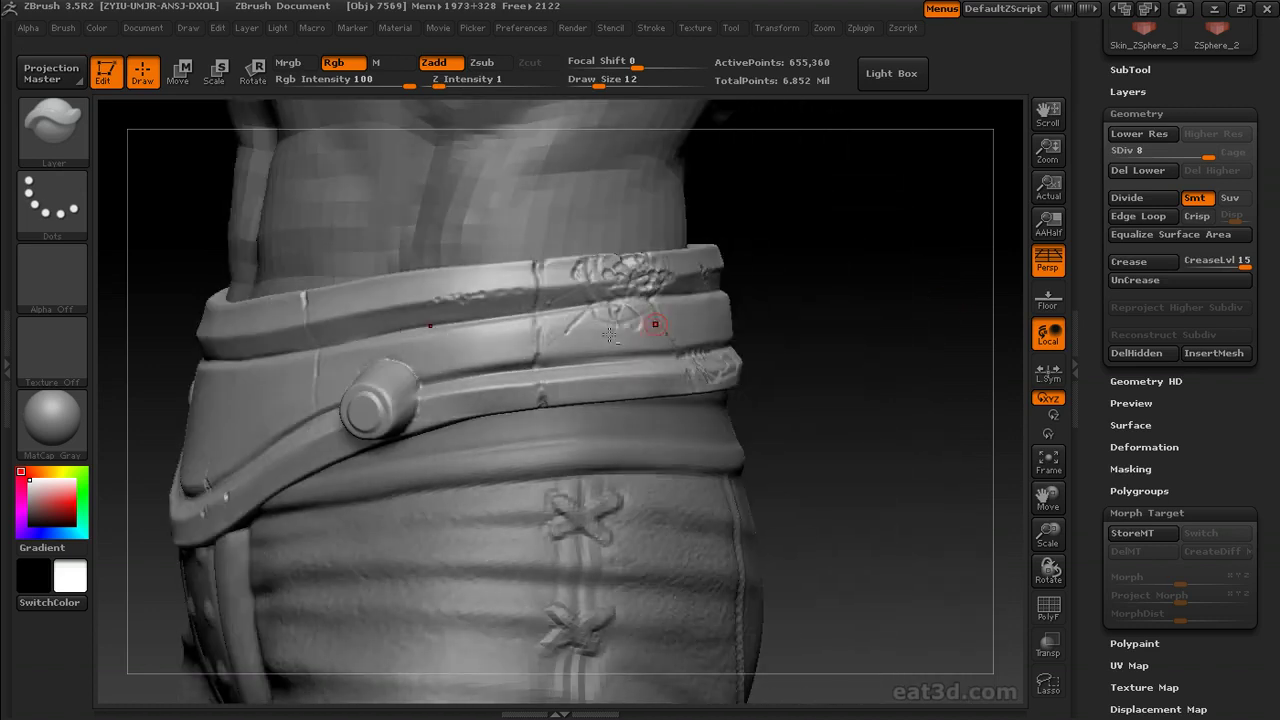
Switch back to the Standard brush at Z Intensity 36 and view the belt front.
{"action": "key", "text": "b"}
{"action": "key", "text": "s"}
{"action": "key", "text": "t"}
{"action": "left_click_drag", "start_coordinate": [809, 286], "coordinate": [643, 408]}
{"action": "mouse_move", "coordinate": [780, 380]}
{"action": "left_mouse_down"}
{"action": "mouse_move", "coordinate": [883, 331]}
{"action": "mouse_move", "coordinate": [997, 354]}
{"action": "mouse_move", "coordinate": [1058, 418]}
{"action": "left_mouse_up"}
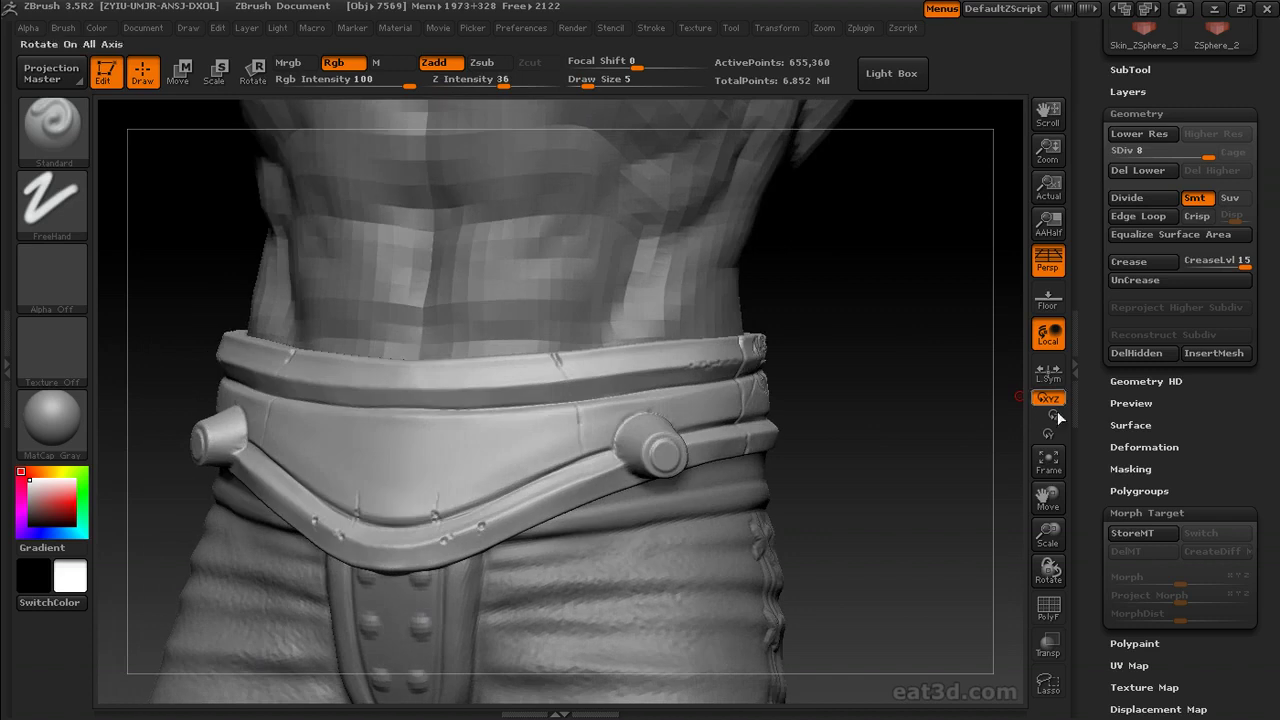
Enable Surface Noise, reshape the noise curve for sparser pitting, and apply it to the mesh.
{"action": "left_click", "coordinate": [1121, 513]}
{"action": "left_click", "coordinate": [1131, 425]}
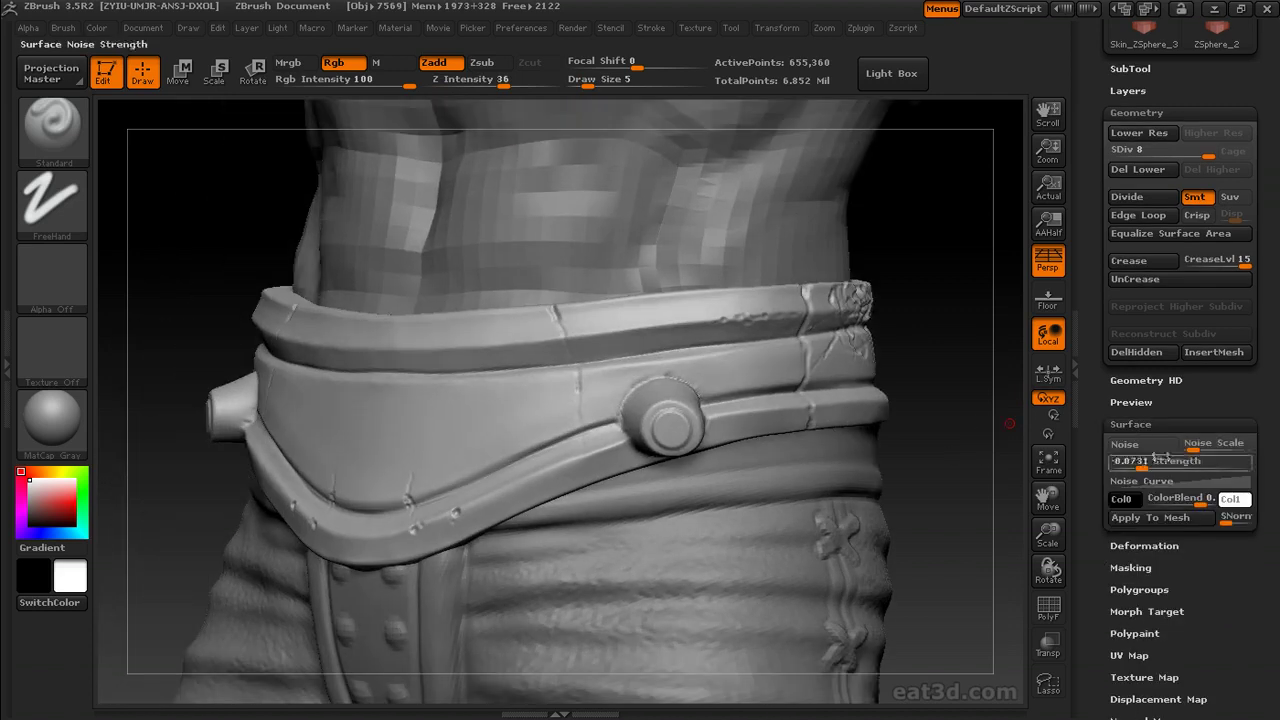
{"action": "left_click", "coordinate": [1125, 444]}
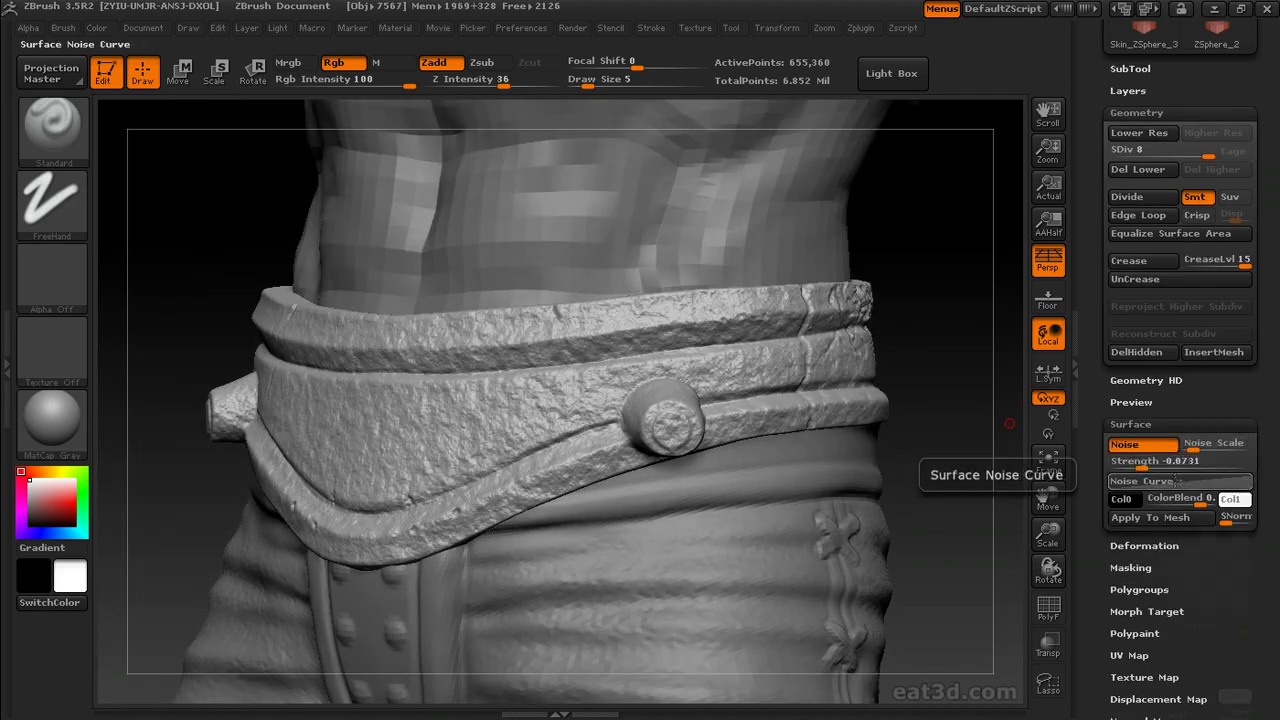
{"action": "left_click", "coordinate": [1141, 481]}
{"action": "left_click_drag", "start_coordinate": [1150, 588], "coordinate": [1100, 449]}
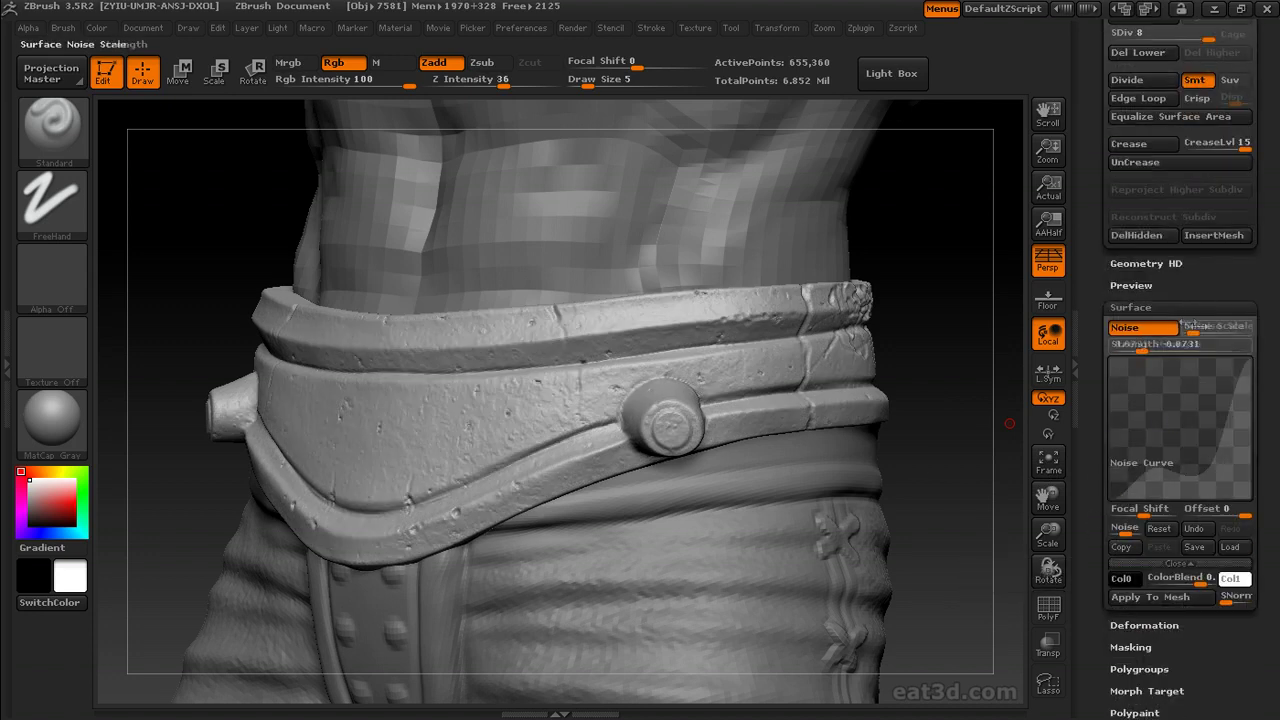
{"action": "mouse_move", "coordinate": [1145, 345]}
{"action": "left_mouse_down"}
{"action": "mouse_move", "coordinate": [1133, 344]}
{"action": "mouse_move", "coordinate": [1155, 347]}
{"action": "left_mouse_up"}
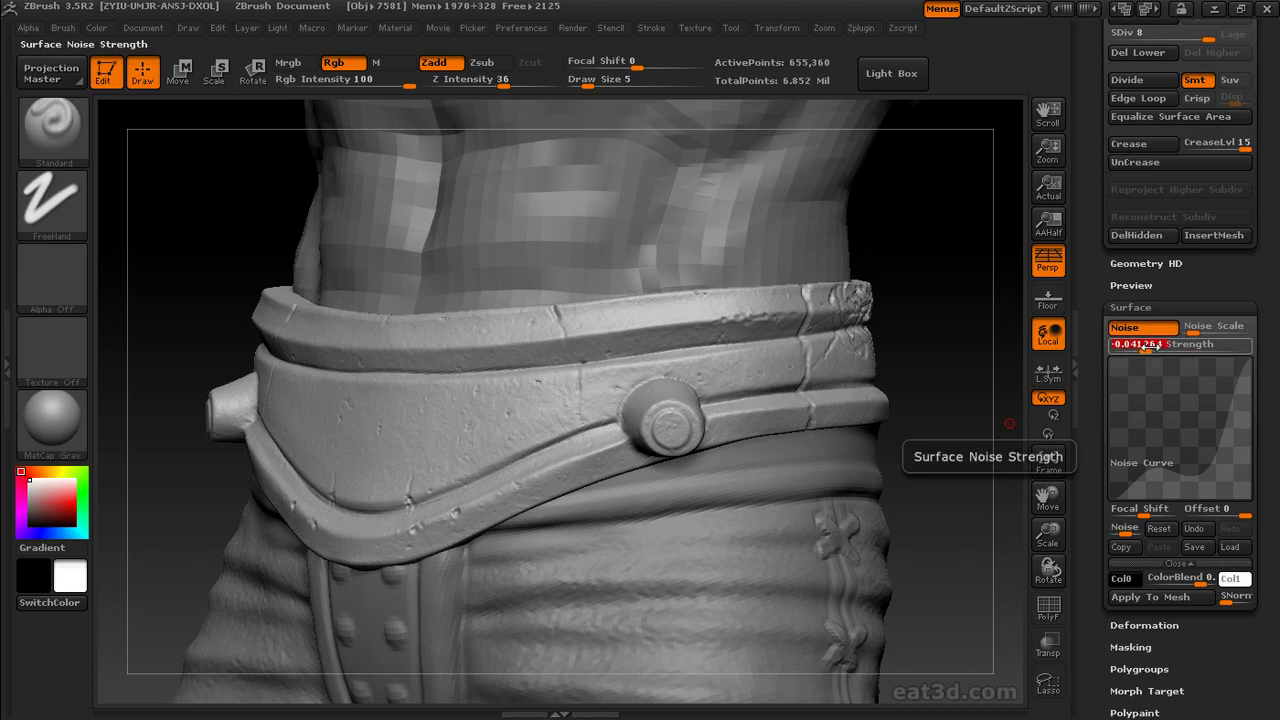
{"action": "left_click", "coordinate": [1140, 597]}
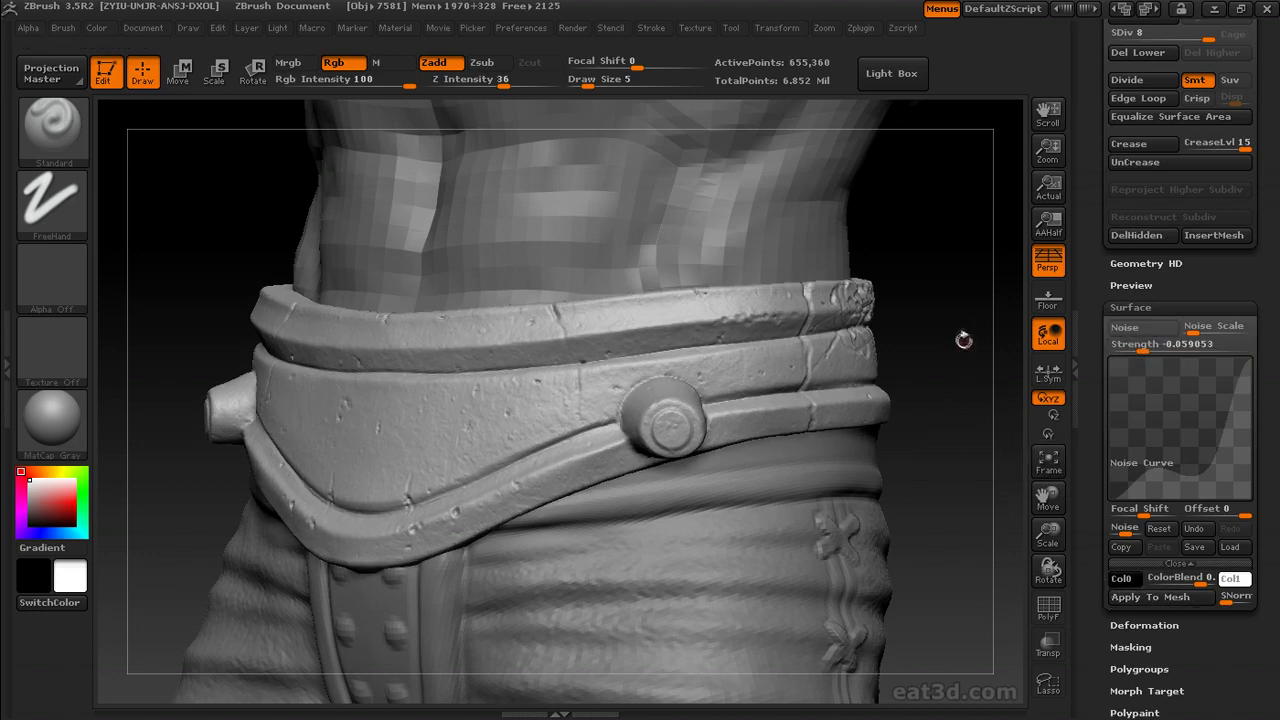
Apply a second noise pass with a reshaped multi-peak curve at strength -0.006296.
{"action": "left_click", "coordinate": [1183, 346]}
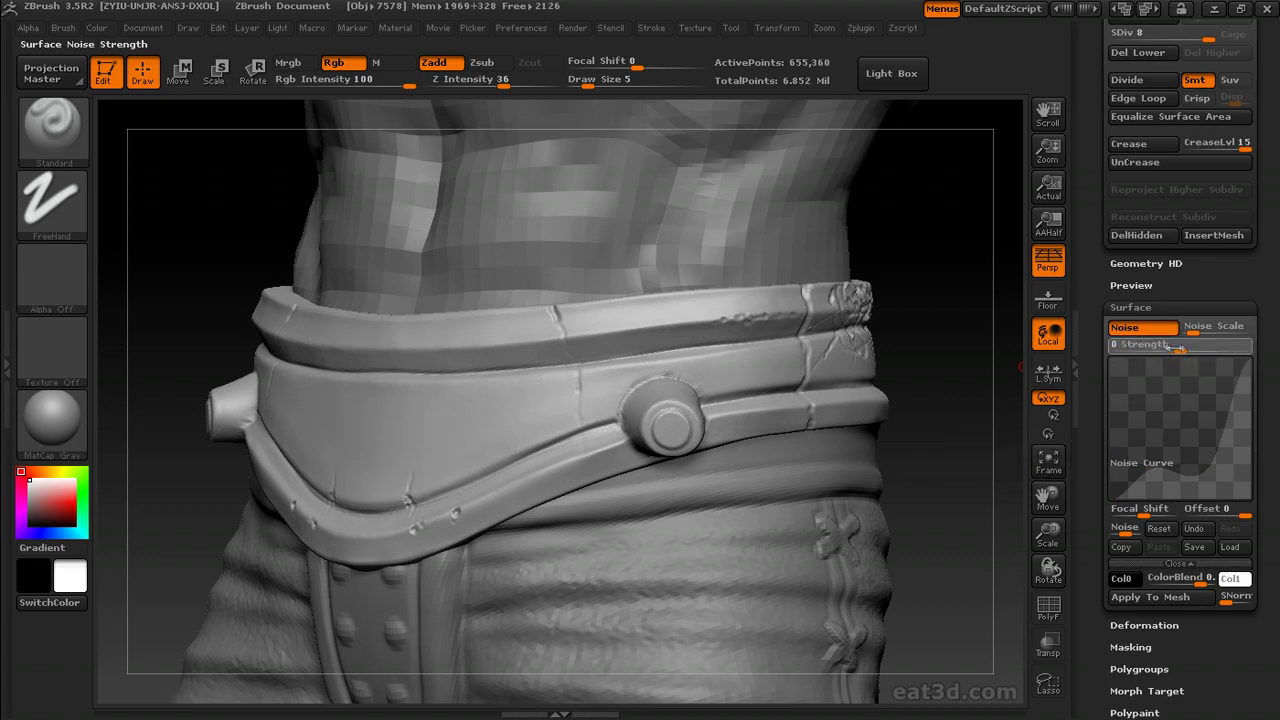
{"action": "left_click_drag", "start_coordinate": [1174, 346], "coordinate": [1158, 347]}
{"action": "left_click_drag", "start_coordinate": [1152, 470], "coordinate": [1181, 392]}
{"action": "left_click_drag", "start_coordinate": [1200, 459], "coordinate": [1203, 452]}
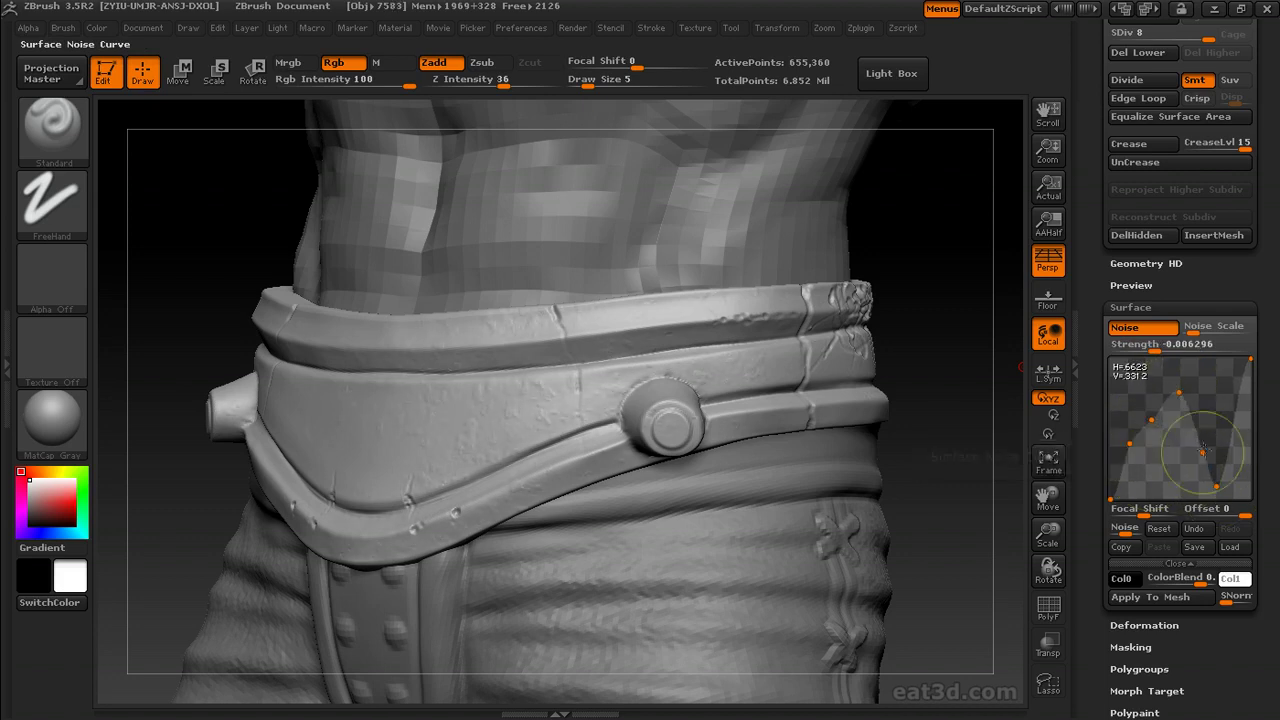
{"action": "left_click", "coordinate": [1240, 409]}
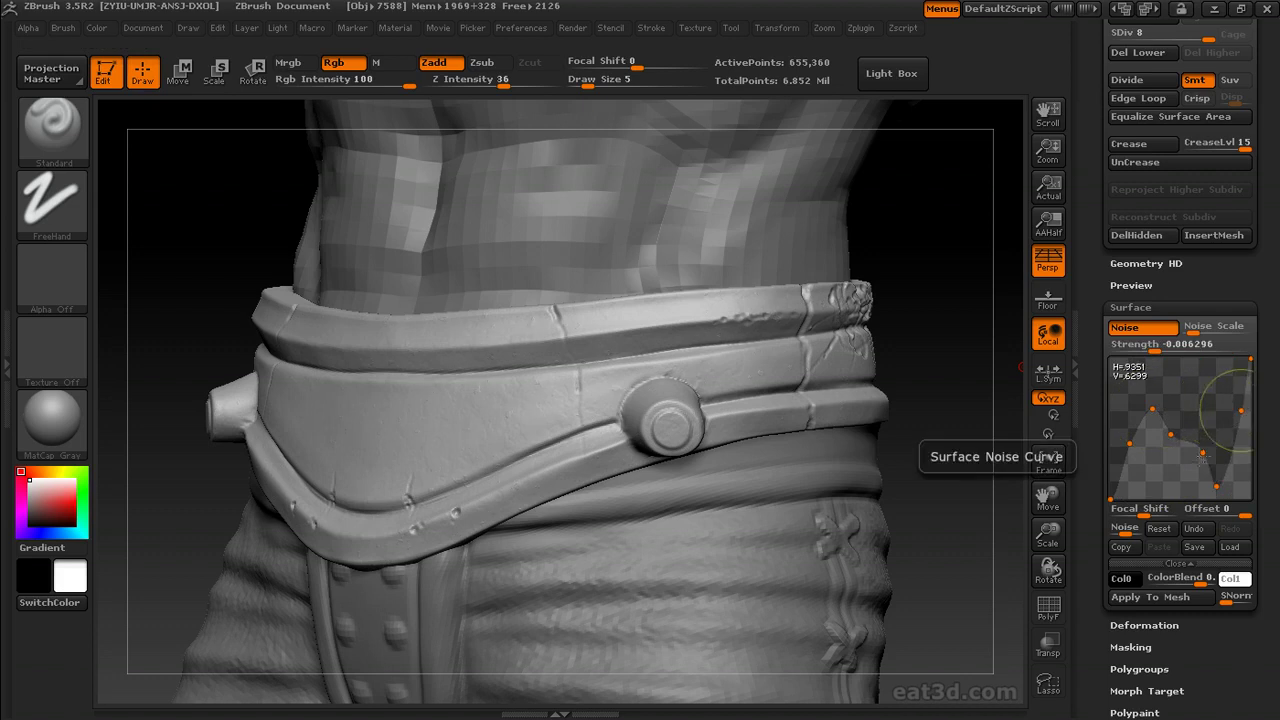
{"action": "left_click_drag", "start_coordinate": [1236, 432], "coordinate": [1197, 469]}
{"action": "left_click_drag", "start_coordinate": [1241, 410], "coordinate": [1205, 394]}
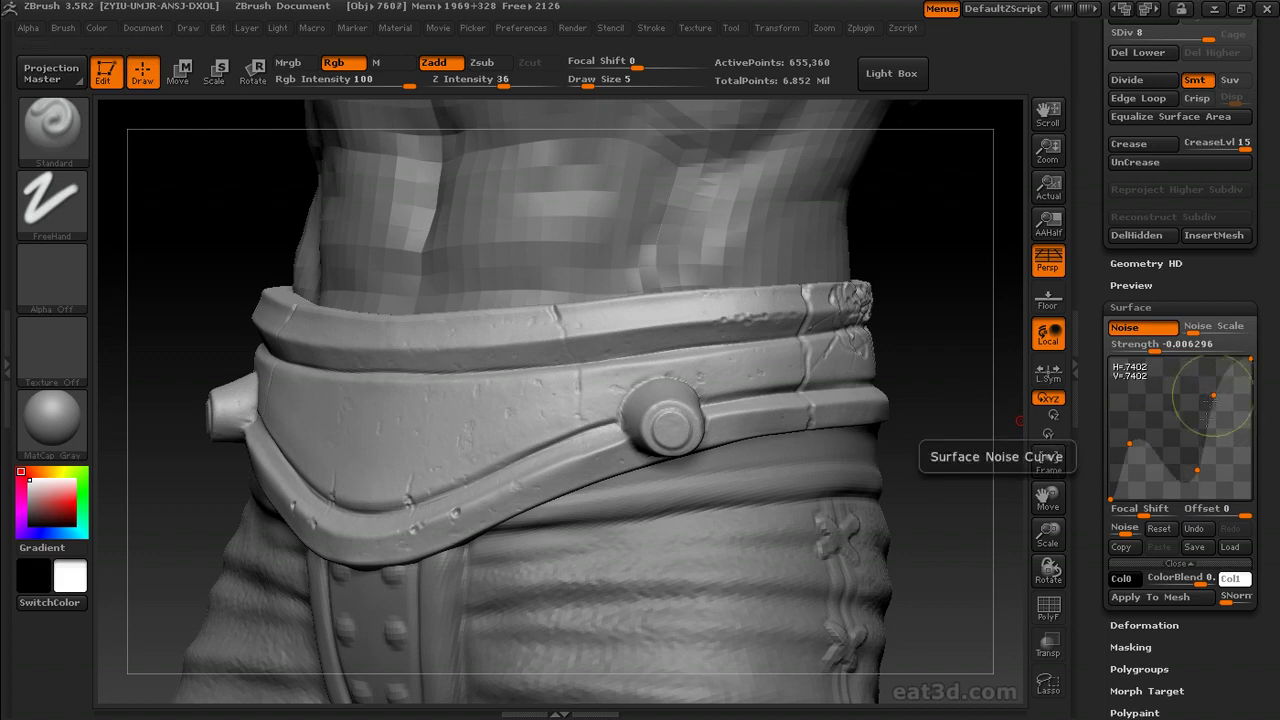
{"action": "left_click", "coordinate": [1133, 597]}
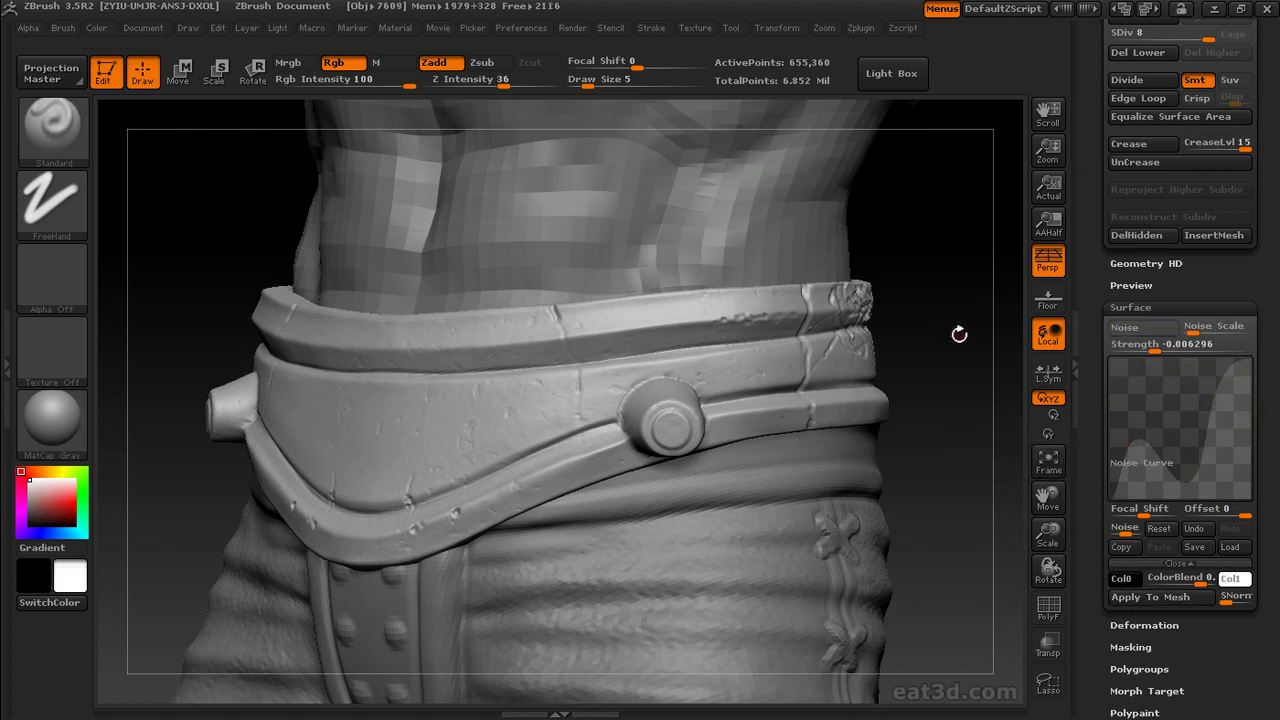
Review the pitted belt texture from front, three-quarter and side views.
{"action": "mouse_move", "coordinate": [958, 333]}
{"action": "left_mouse_down"}
{"action": "mouse_move", "coordinate": [951, 351]}
{"action": "mouse_move", "coordinate": [852, 377]}
{"action": "left_mouse_up"}
{"action": "mouse_move", "coordinate": [960, 380]}
{"action": "left_mouse_down"}
{"action": "mouse_move", "coordinate": [851, 331]}
{"action": "mouse_move", "coordinate": [830, 335]}
{"action": "left_mouse_up"}
{"action": "key", "text": "s"}
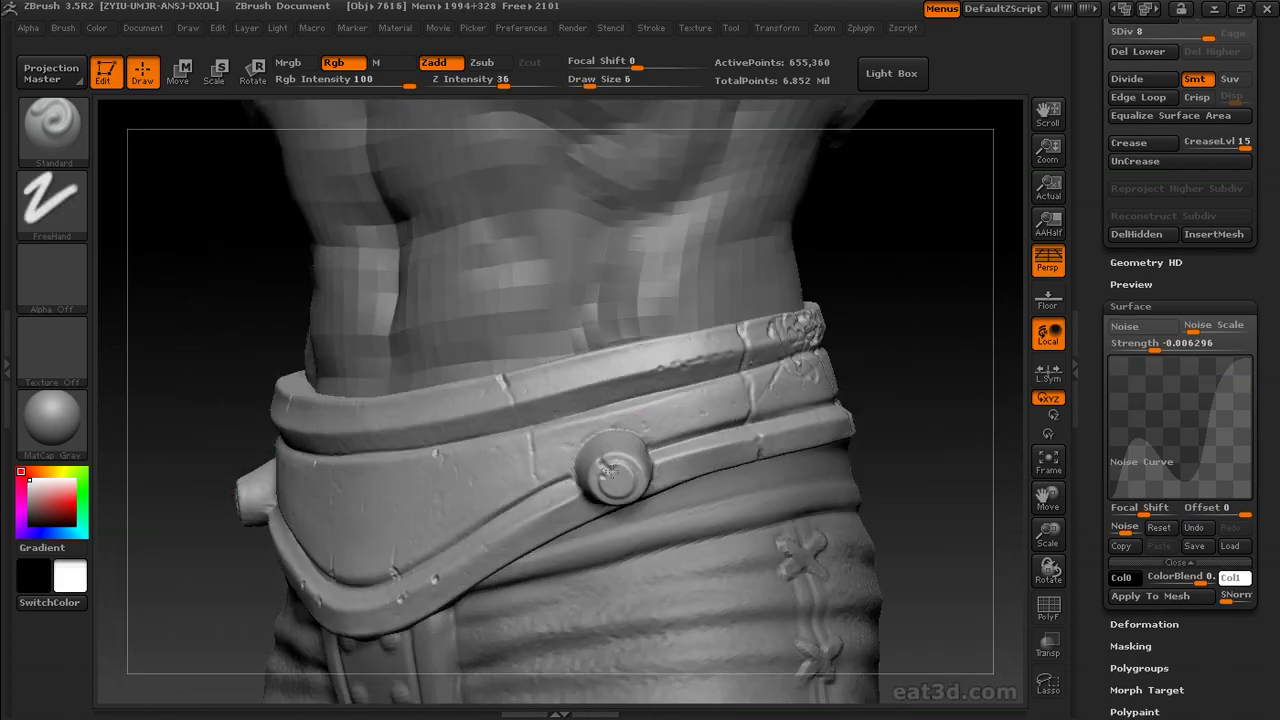
{"action": "mouse_move", "coordinate": [905, 370]}
{"action": "left_mouse_down"}
{"action": "mouse_move", "coordinate": [650, 436]}
{"action": "mouse_move", "coordinate": [929, 300]}
{"action": "mouse_move", "coordinate": [330, 455]}
{"action": "mouse_move", "coordinate": [887, 358]}
{"action": "left_mouse_up"}
{"action": "left_click_drag", "start_coordinate": [1126, 295], "coordinate": [1110, 404]}
Append a clone of the belt as a new subtool, Belt04_01, and select it.
{"action": "left_click", "coordinate": [1132, 359]}
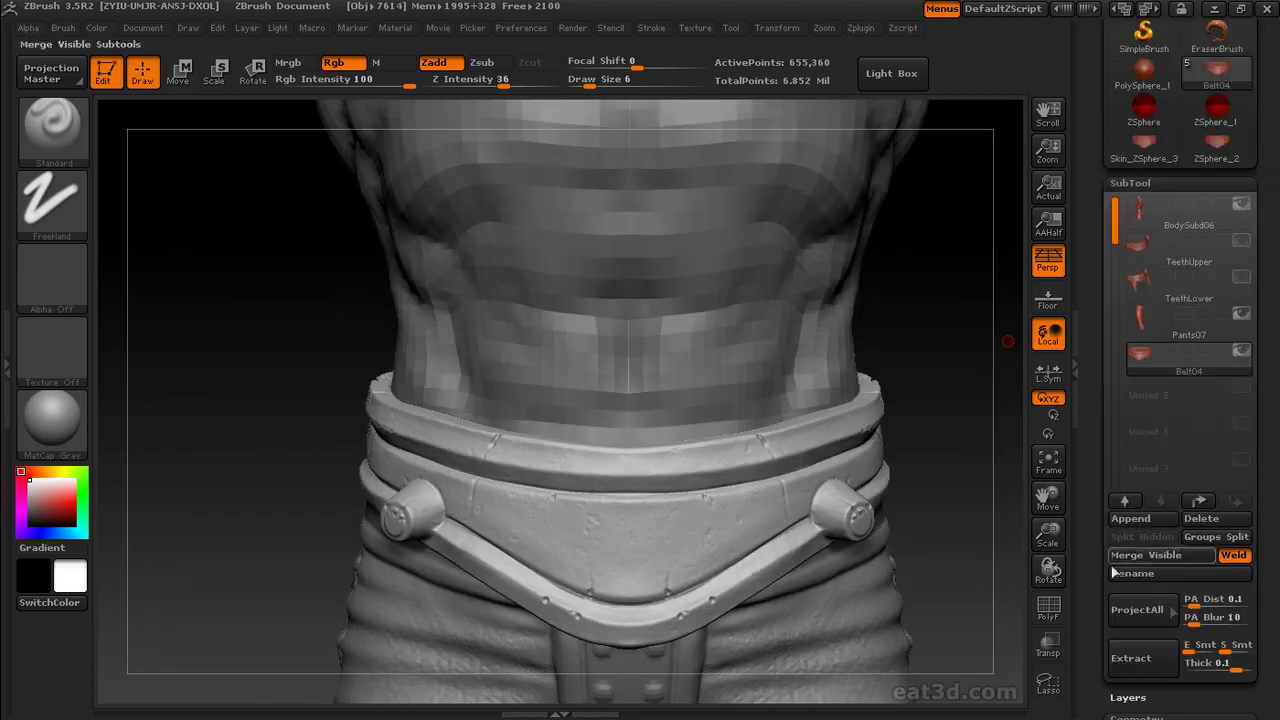
{"action": "left_click_drag", "start_coordinate": [1112, 420], "coordinate": [1112, 633]}
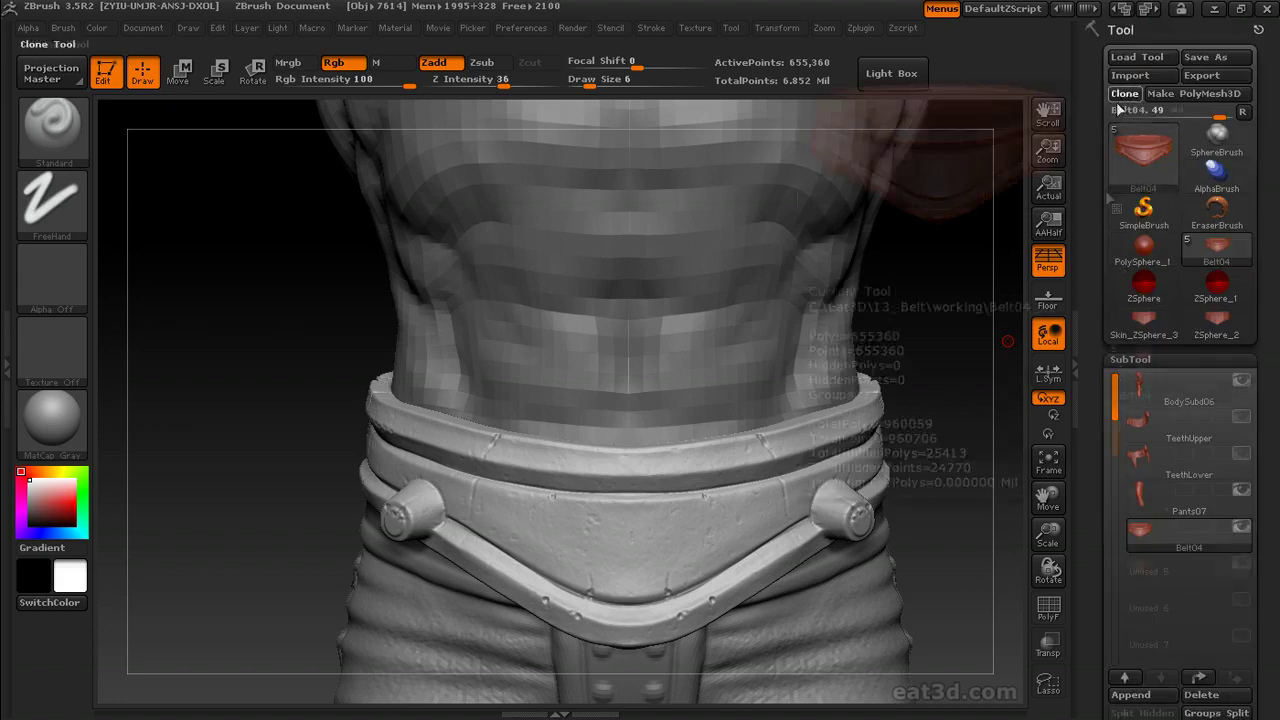
{"action": "mouse_move", "coordinate": [1115, 205]}
{"action": "left_click_drag", "start_coordinate": [1112, 430], "coordinate": [1112, 210]}
{"action": "left_click", "coordinate": [1130, 511]}
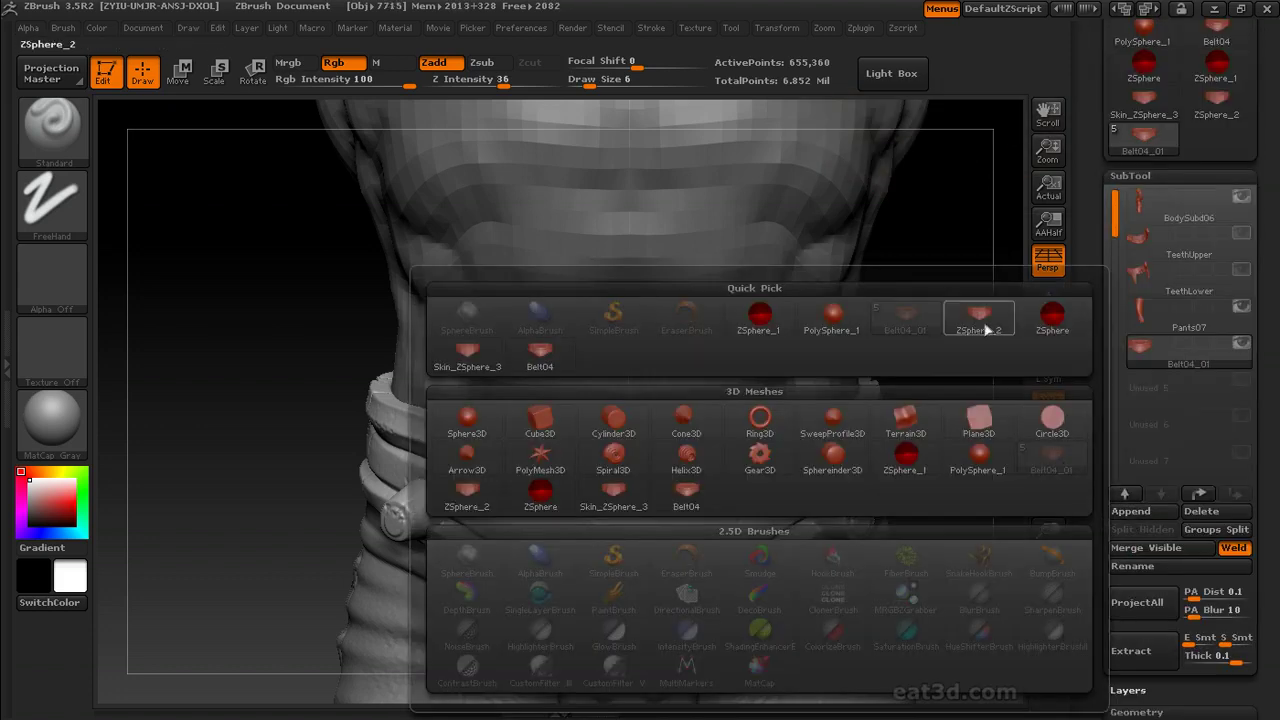
{"action": "left_click", "coordinate": [540, 352]}
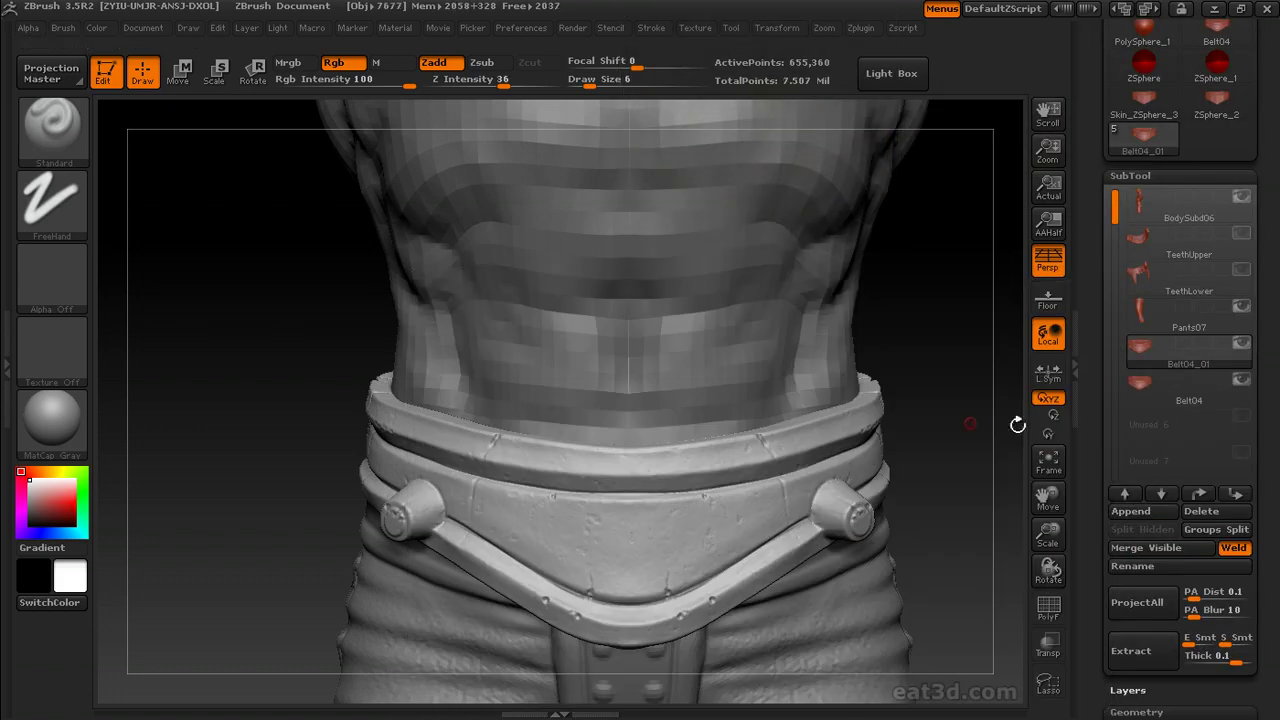
{"action": "left_click", "coordinate": [1191, 400]}
Set SDiv 4, then delete lower and higher subdivisions, leaving 2,560 points.
{"action": "left_click_drag", "start_coordinate": [1108, 530], "coordinate": [1108, 303]}
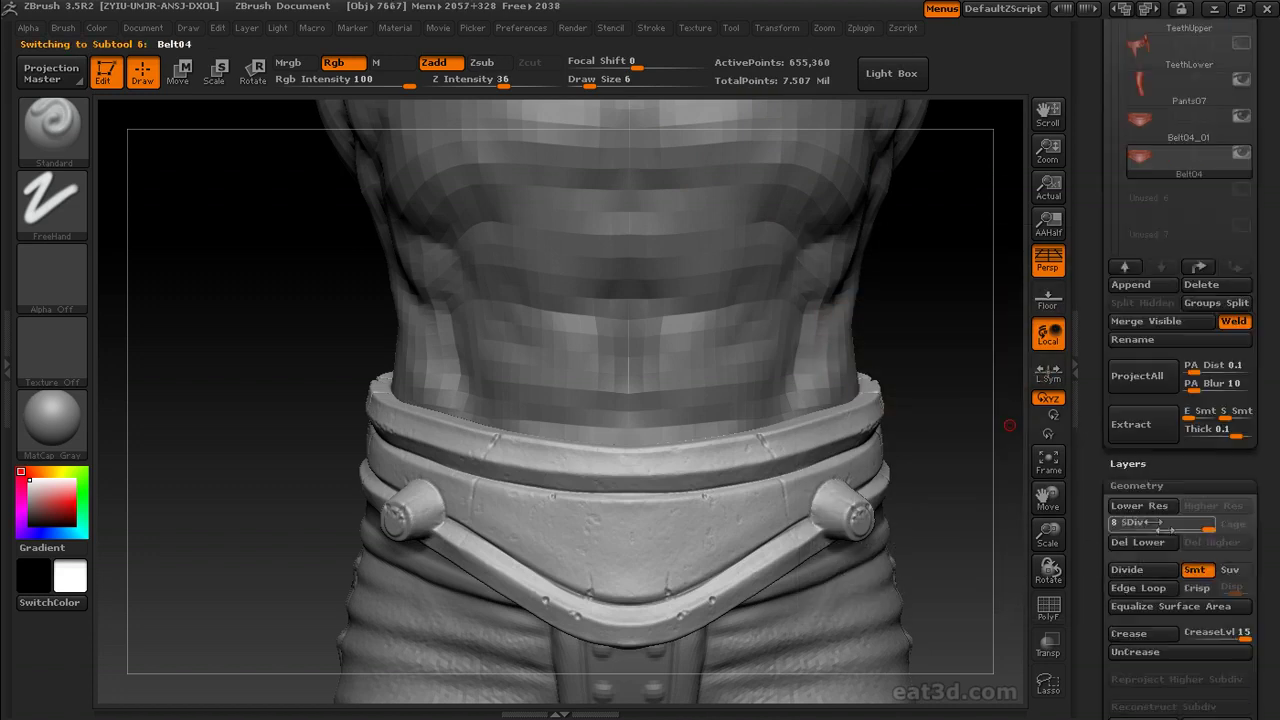
{"action": "left_click", "coordinate": [1133, 507]}
{"action": "left_click_drag", "start_coordinate": [1120, 522], "coordinate": [1155, 522]}
{"action": "scroll", "coordinate": [1157, 507], "scroll_direction": "down", "scroll_amount": 1}
{"action": "left_click", "coordinate": [1158, 505]}
{"action": "left_click", "coordinate": [1203, 504]}
Enlarge the Move brush and pull the copied belt into a rounded band above the metal belt.
{"action": "key", "text": "s"}
{"action": "left_click", "coordinate": [939, 320]}
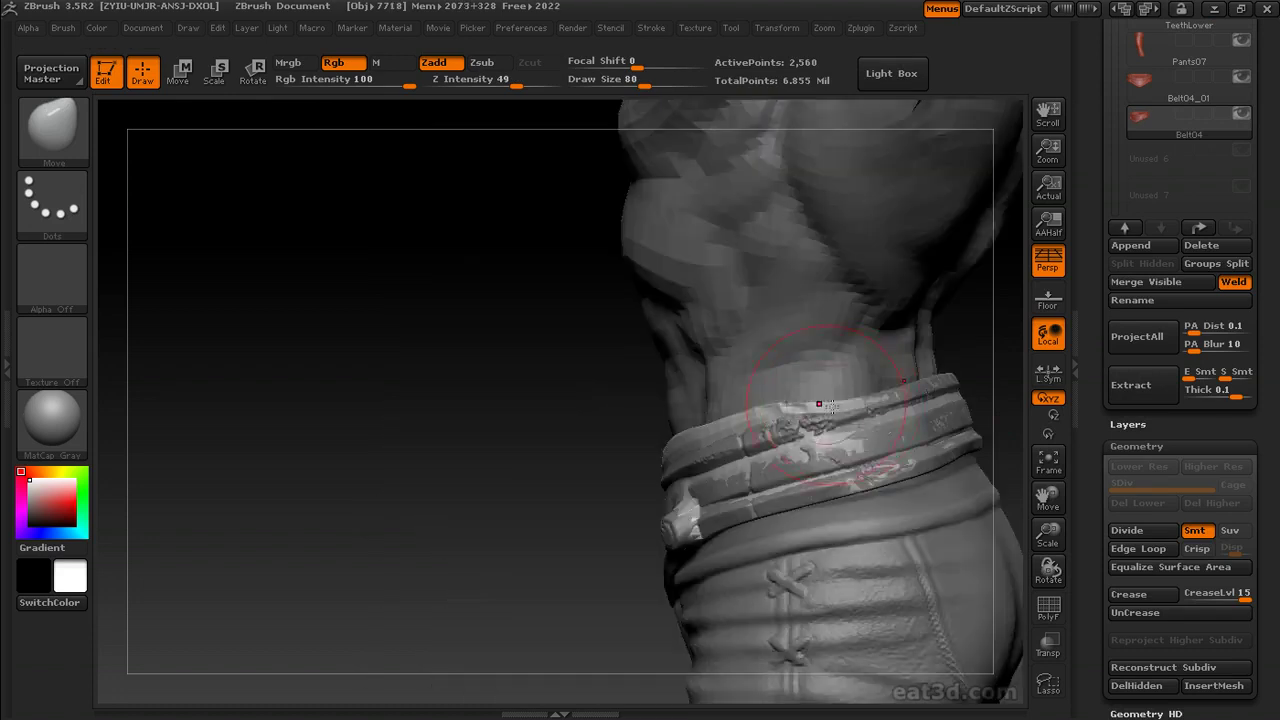
{"action": "left_click_drag", "start_coordinate": [600, 430], "coordinate": [537, 443]}
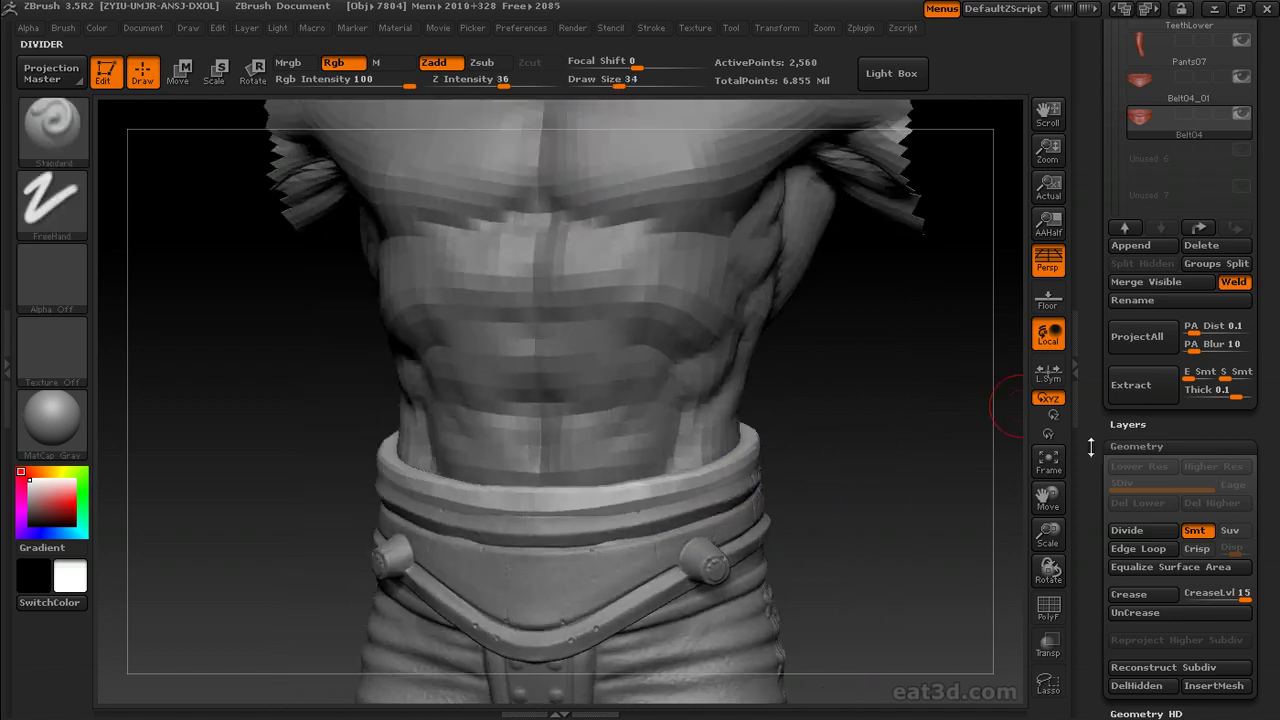
Divide the reshaped belt copy up to SDiv 4, reaching 163,840 points.
{"action": "left_click_drag", "start_coordinate": [1091, 447], "coordinate": [1091, 363]}
{"action": "left_click", "coordinate": [1127, 446]}
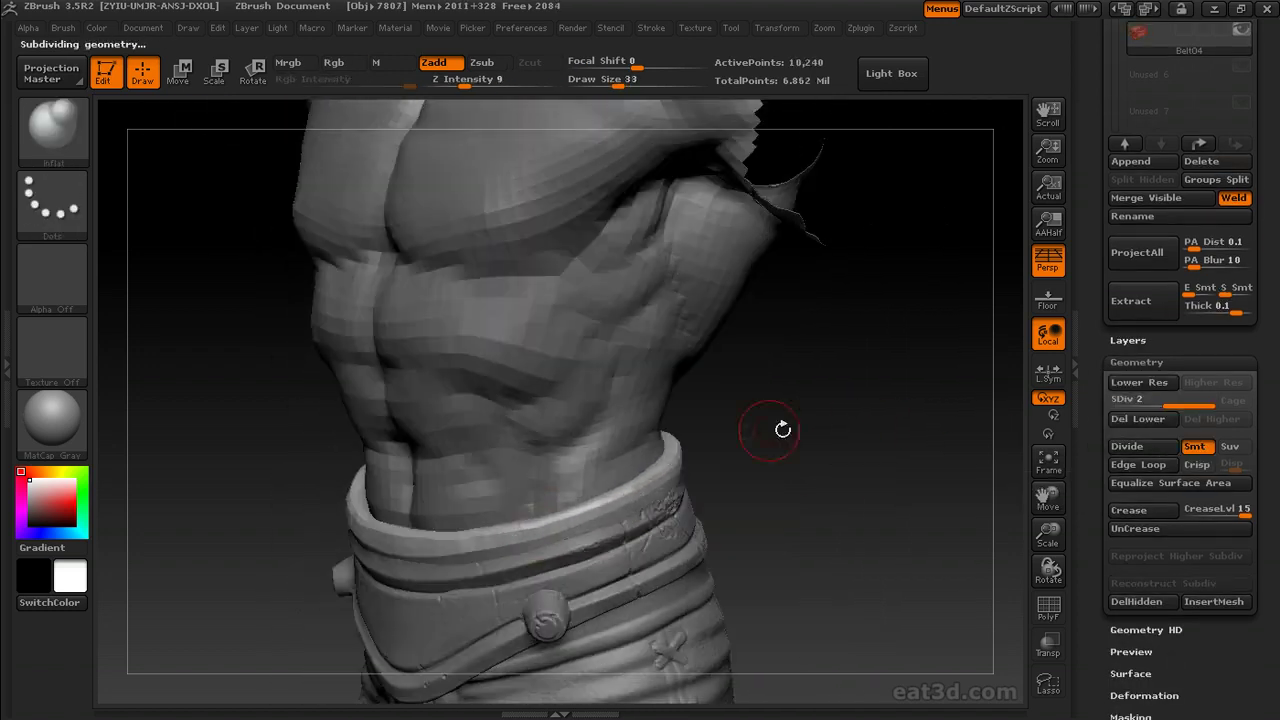
{"action": "left_click_drag", "start_coordinate": [783, 429], "coordinate": [605, 475]}
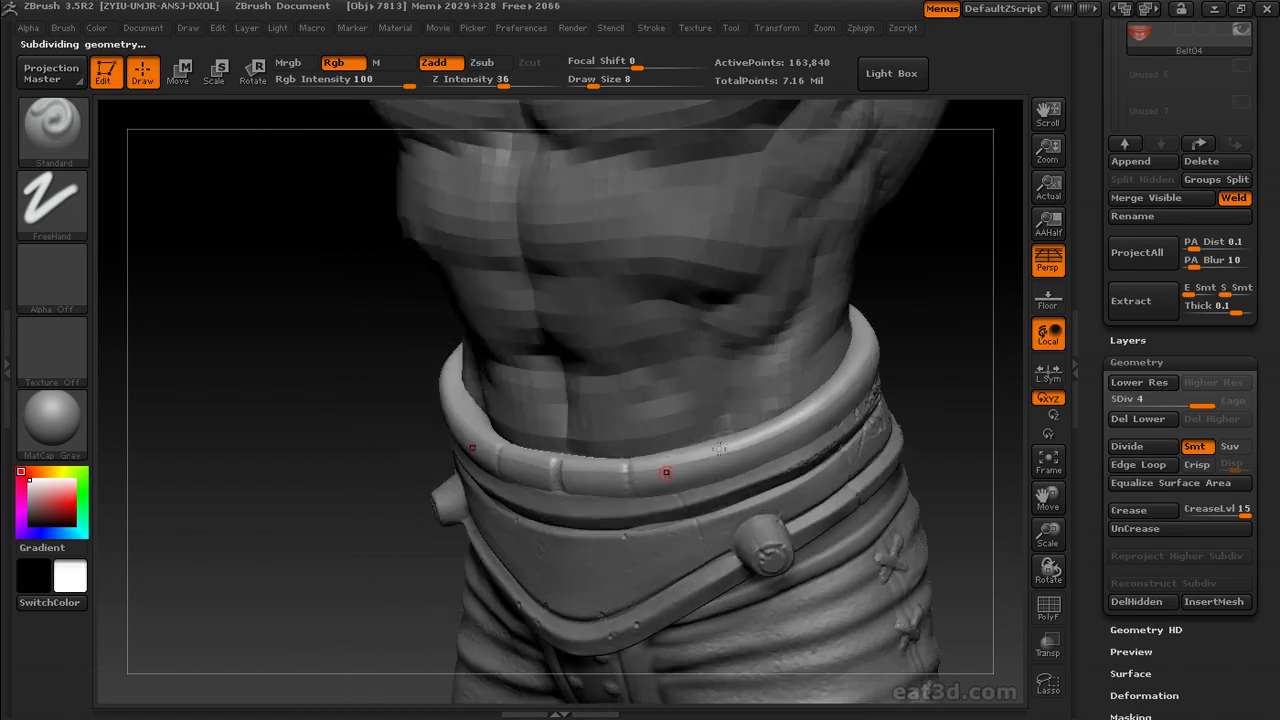
Switch to the Move brush (B-M-V) at a larger size and push the band's broad shape.
{"action": "left_click_drag", "start_coordinate": [719, 447], "coordinate": [701, 401]}
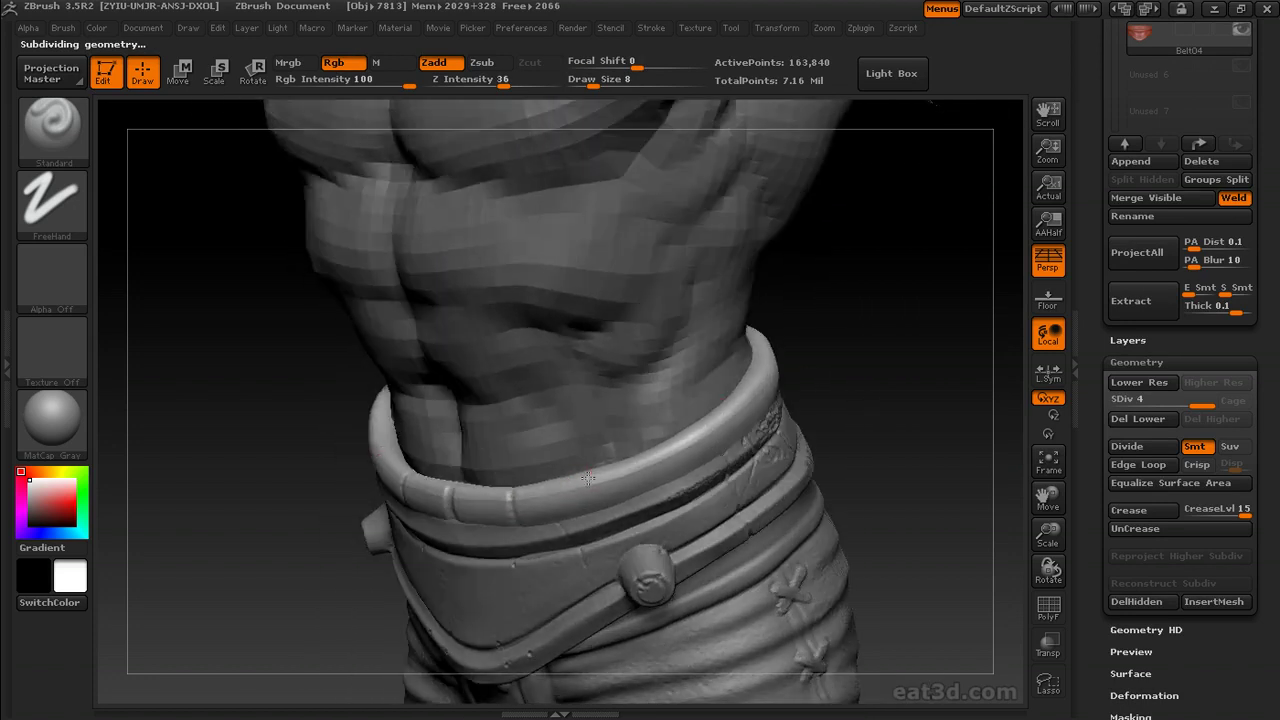
{"action": "mouse_move", "coordinate": [597, 490]}
{"action": "left_mouse_down"}
{"action": "mouse_move", "coordinate": [804, 403]}
{"action": "mouse_move", "coordinate": [646, 473]}
{"action": "mouse_move", "coordinate": [700, 404]}
{"action": "left_mouse_up"}
{"action": "left_click_drag", "start_coordinate": [476, 583], "coordinate": [702, 413]}
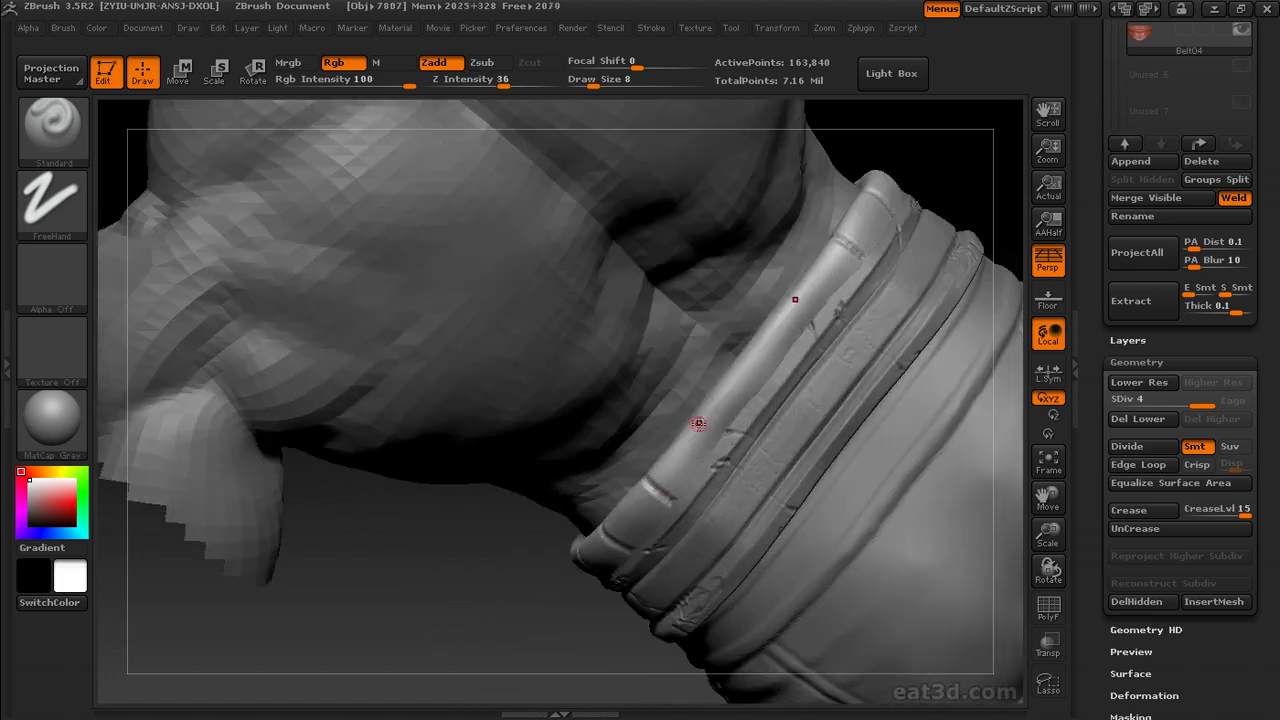
{"action": "left_click_drag", "start_coordinate": [738, 355], "coordinate": [363, 531]}
{"action": "key", "text": "b"}
{"action": "key", "text": "m"}
{"action": "key", "text": "v"}
{"action": "mouse_move", "coordinate": [657, 461]}
{"action": "left_mouse_down"}
{"action": "mouse_move", "coordinate": [849, 397]}
{"action": "mouse_move", "coordinate": [614, 423]}
{"action": "mouse_move", "coordinate": [704, 424]}
{"action": "left_mouse_up"}
{"action": "key", "text": "s"}
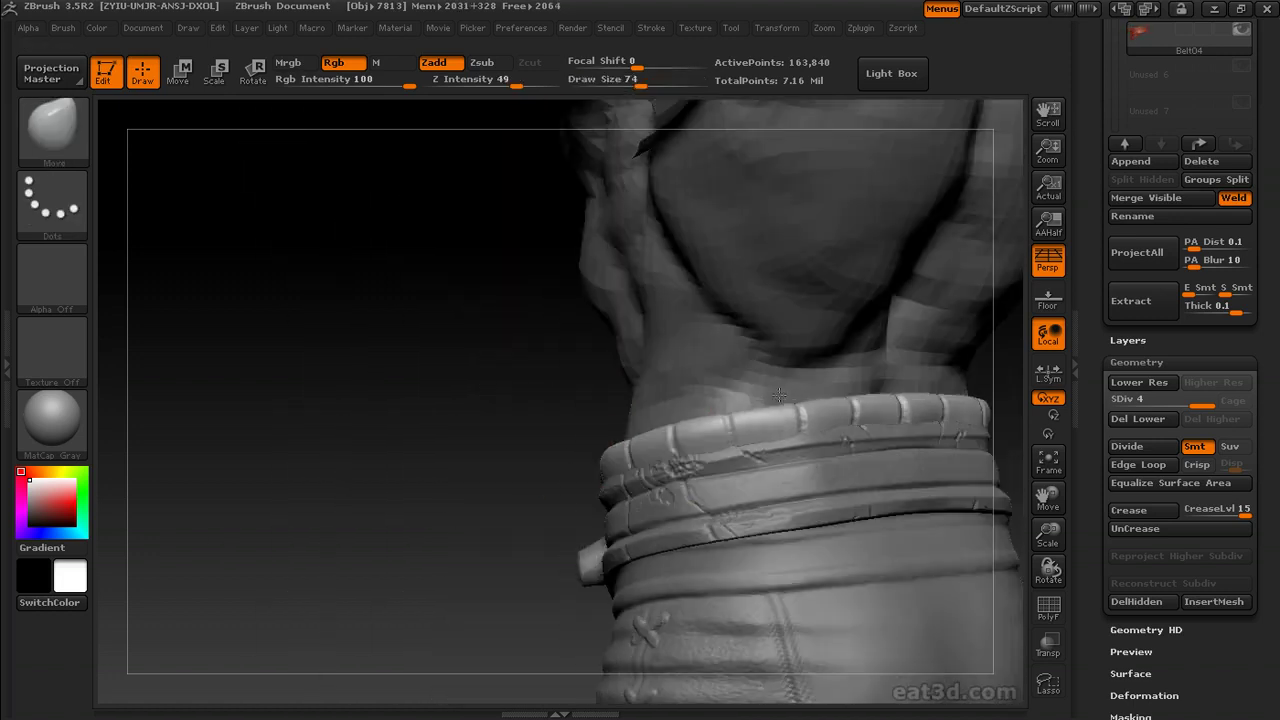
{"action": "mouse_move", "coordinate": [470, 480]}
{"action": "left_mouse_down"}
{"action": "mouse_move", "coordinate": [394, 514]}
{"action": "mouse_move", "coordinate": [349, 509]}
{"action": "mouse_move", "coordinate": [520, 505]}
{"action": "left_mouse_up"}
Carve segment lines with the Standard brush, then puff sections with the Inflat brush.
{"action": "key", "text": "b"}
{"action": "key", "text": "s"}
{"action": "key", "text": "t"}
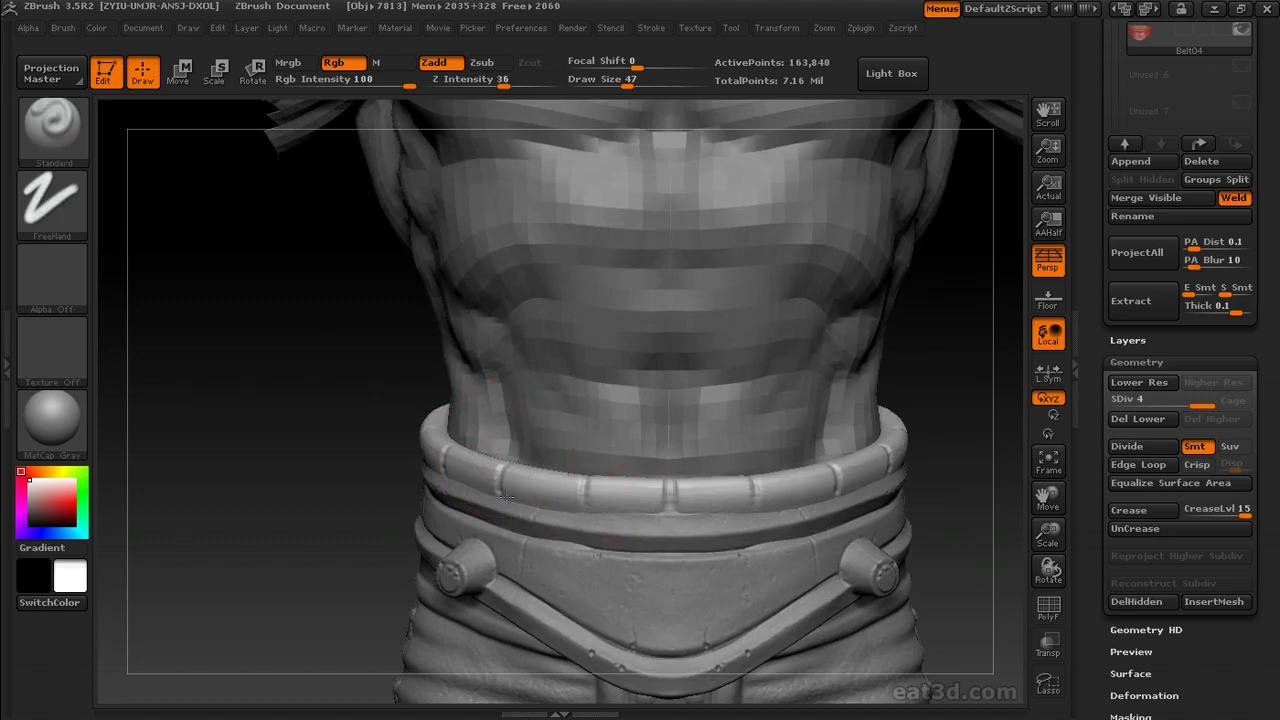
{"action": "mouse_move", "coordinate": [491, 463]}
{"action": "left_mouse_down"}
{"action": "mouse_move", "coordinate": [690, 420]}
{"action": "mouse_move", "coordinate": [809, 451]}
{"action": "mouse_move", "coordinate": [891, 377]}
{"action": "mouse_move", "coordinate": [634, 534]}
{"action": "mouse_move", "coordinate": [657, 400]}
{"action": "left_mouse_up"}
{"action": "key", "text": "b"}
{"action": "key", "text": "i"}
{"action": "key", "text": "n"}
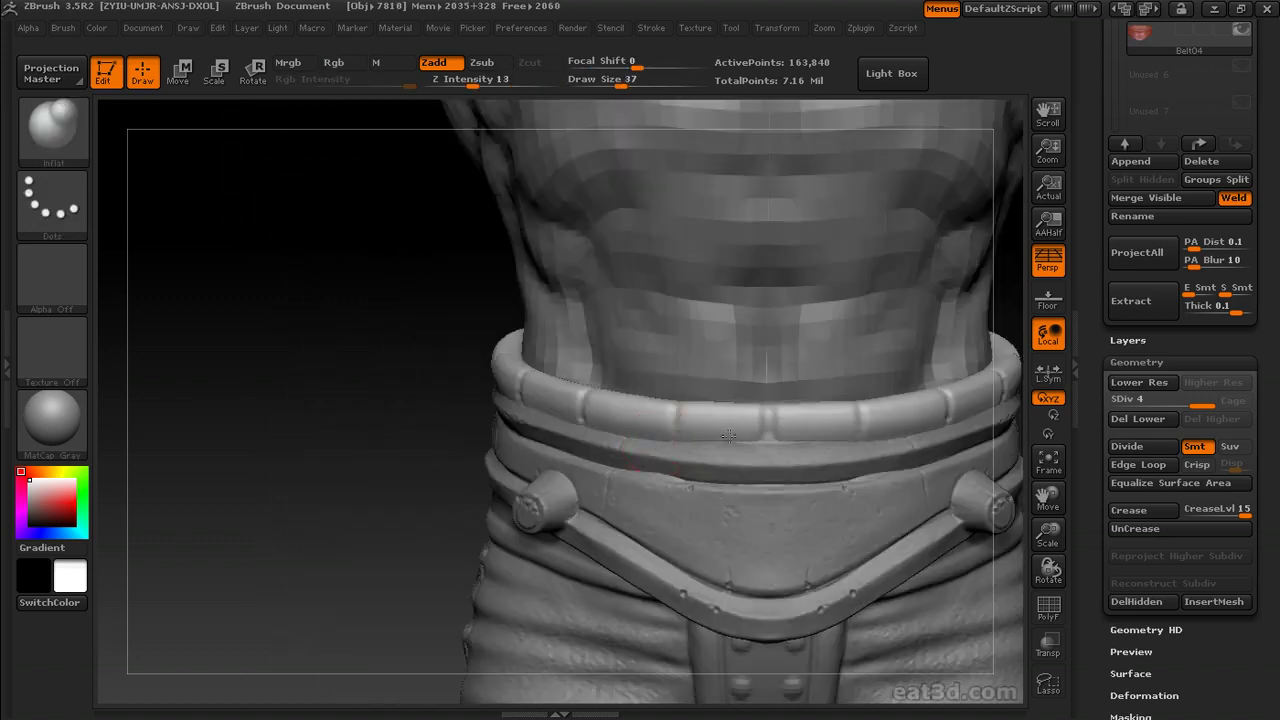
{"action": "mouse_move", "coordinate": [821, 437]}
{"action": "left_mouse_down"}
{"action": "mouse_move", "coordinate": [894, 400]}
{"action": "mouse_move", "coordinate": [543, 437]}
{"action": "mouse_move", "coordinate": [584, 462]}
{"action": "mouse_move", "coordinate": [571, 443]}
{"action": "mouse_move", "coordinate": [899, 355]}
{"action": "mouse_move", "coordinate": [885, 350]}
{"action": "left_mouse_up"}
Rework the band with Move and Standard brushes, stepping it down to SDiv 3.
{"action": "key", "text": "b"}
{"action": "key", "text": "m"}
{"action": "key", "text": "v"}
{"action": "key", "text": "b"}
{"action": "key", "text": "s"}
{"action": "key", "text": "t"}
{"action": "key", "text": "shift+d"}
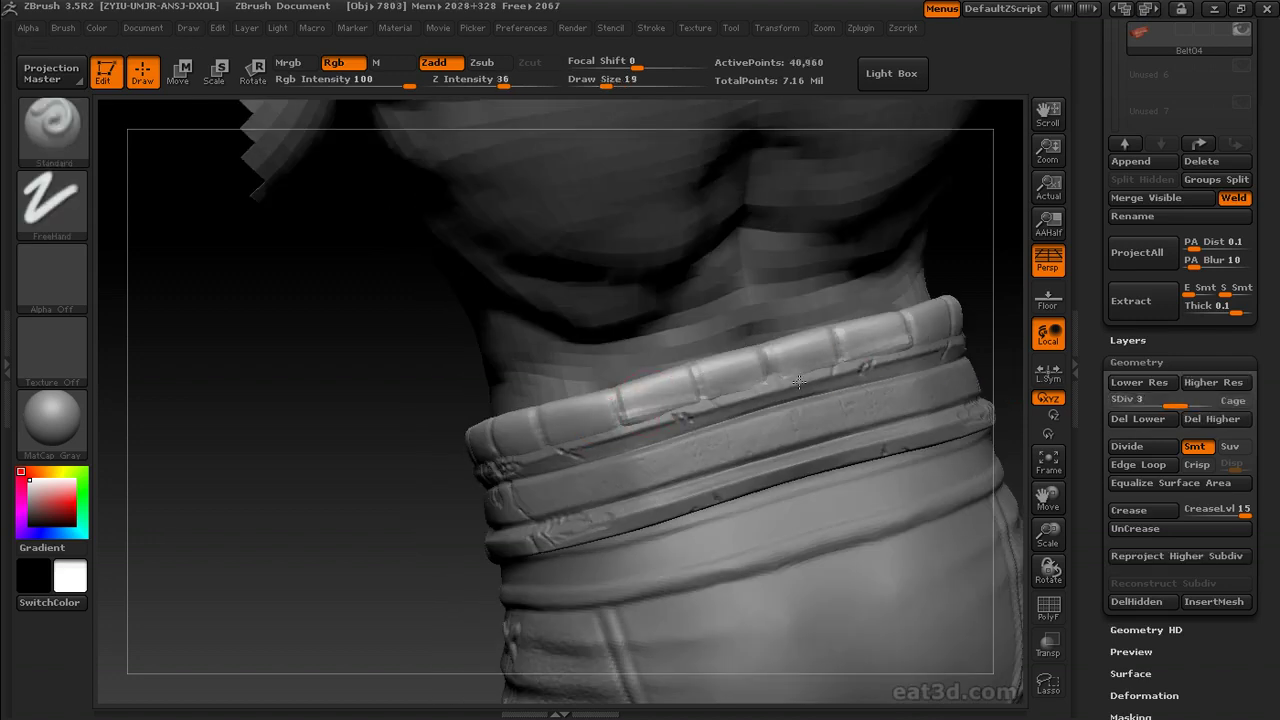
{"action": "left_click_drag", "start_coordinate": [380, 470], "coordinate": [484, 418]}
{"action": "left_click_drag", "start_coordinate": [789, 371], "coordinate": [557, 150]}
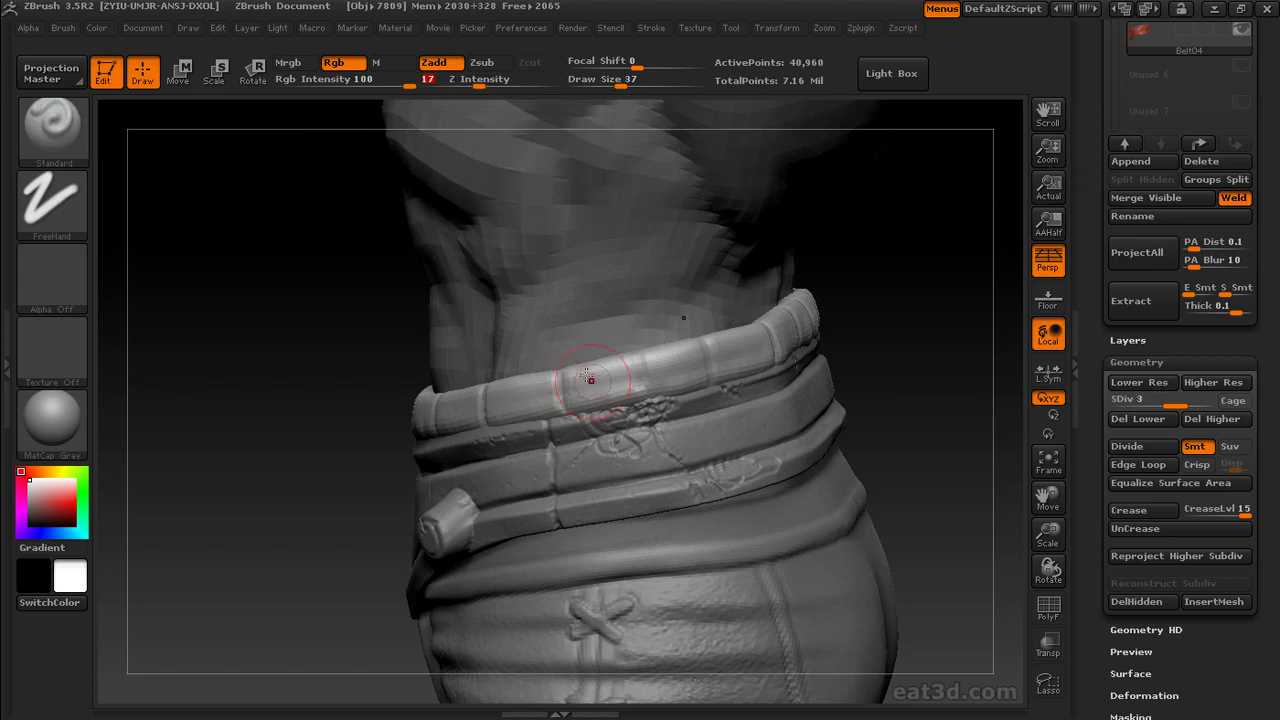
Inflate the segments with the Inflat brush at strength 25 from several angles.
{"action": "key", "text": "b"}
{"action": "key", "text": "i"}
{"action": "key", "text": "n"}
{"action": "left_click_drag", "start_coordinate": [775, 350], "coordinate": [603, 286]}
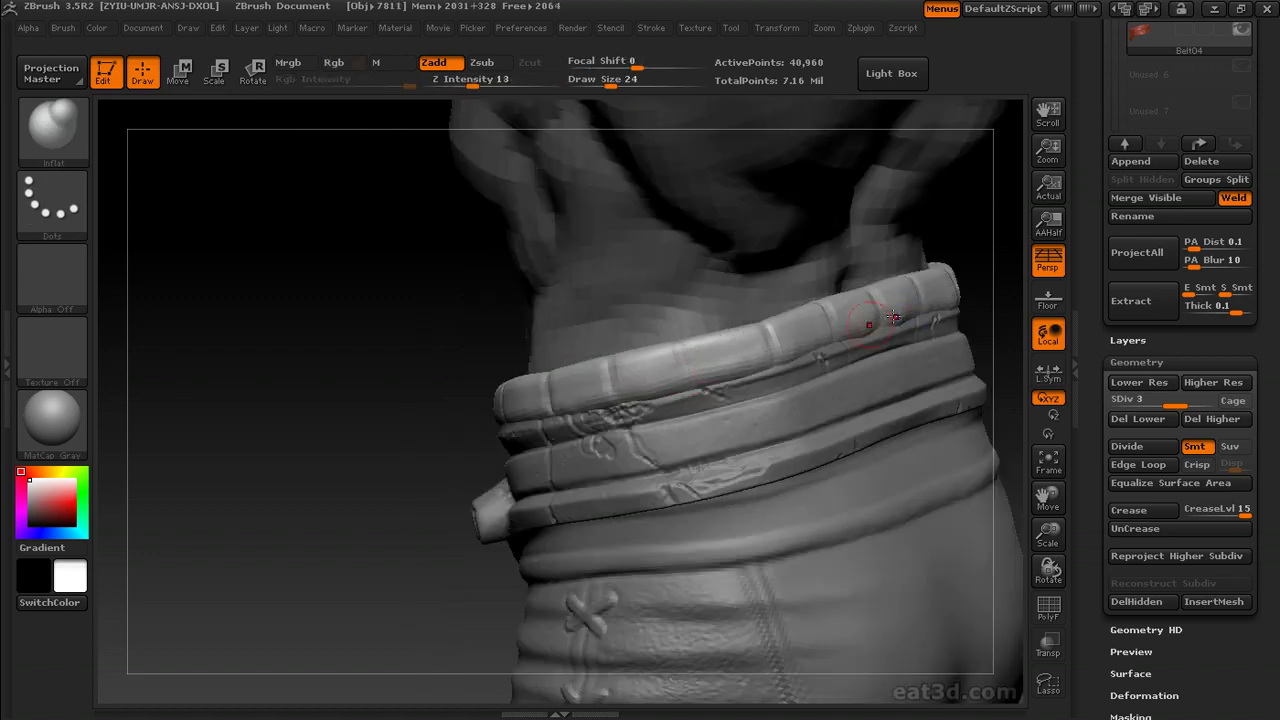
{"action": "left_click_drag", "start_coordinate": [357, 453], "coordinate": [520, 360]}
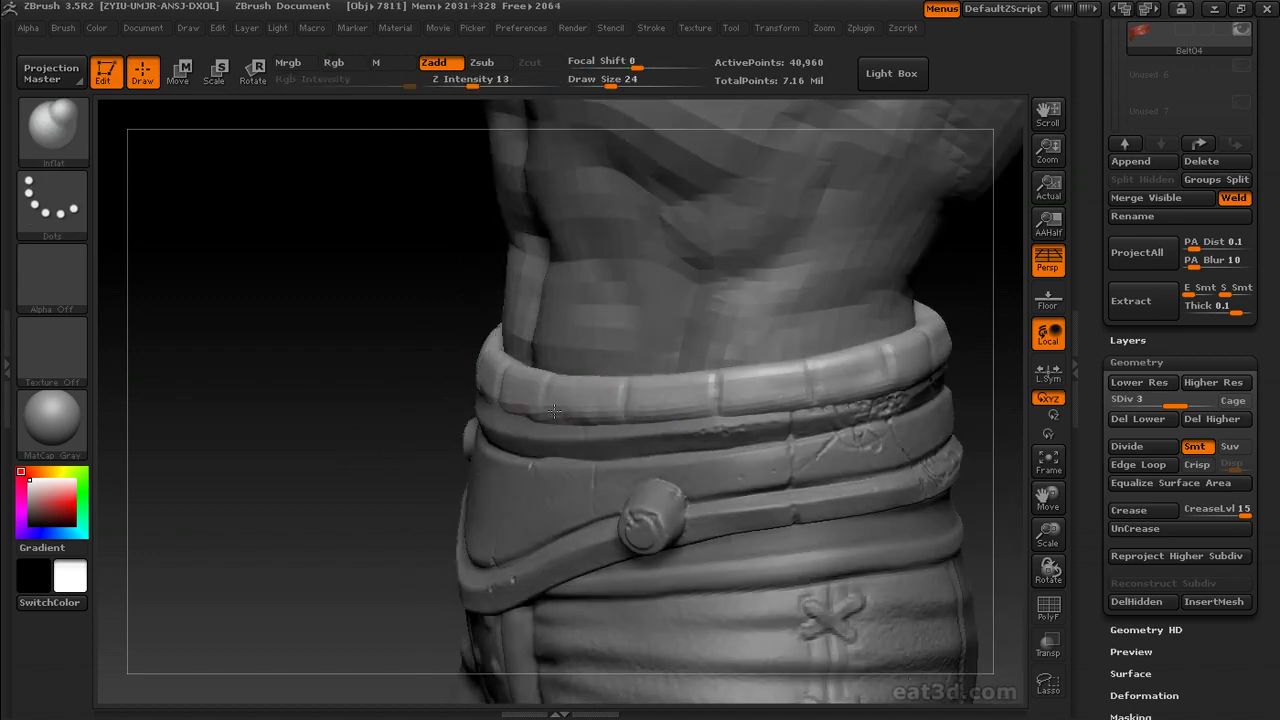
{"action": "type", "text": "bst5"}
{"action": "key", "text": "Return"}
{"action": "left_click_drag", "start_coordinate": [473, 117], "coordinate": [557, 415]}
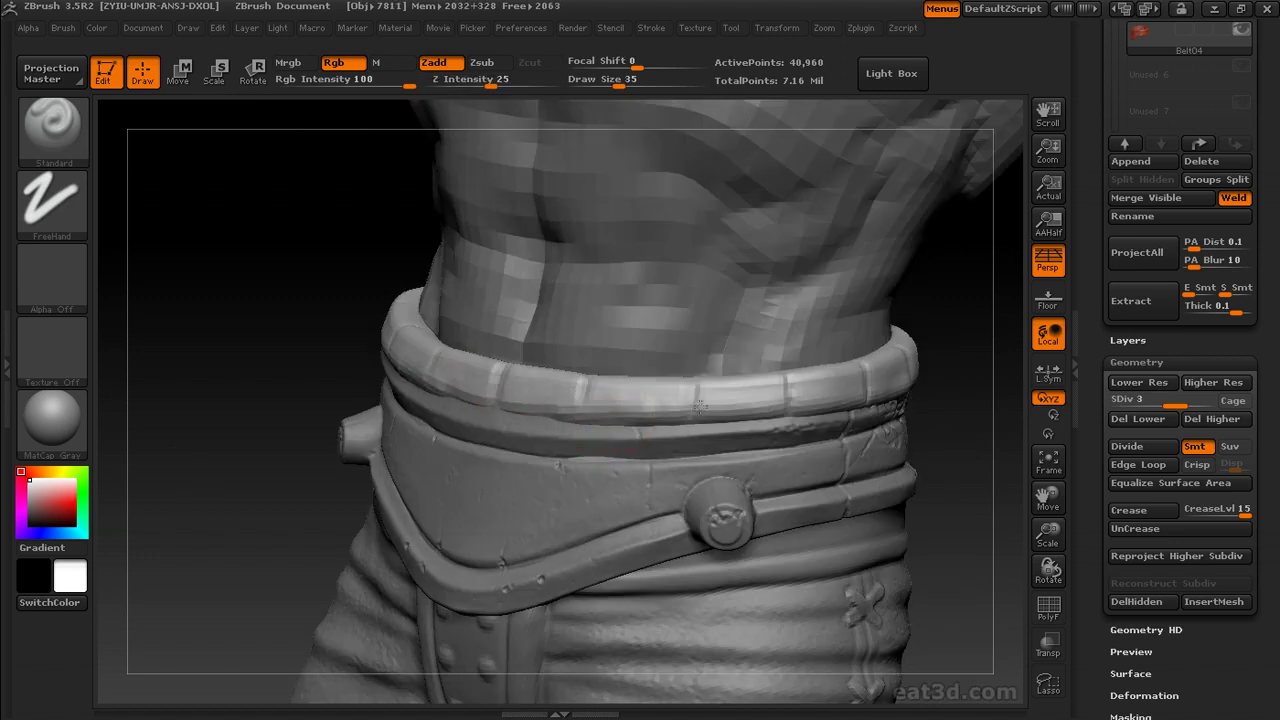
{"action": "mouse_move", "coordinate": [943, 371]}
{"action": "left_mouse_down"}
{"action": "mouse_move", "coordinate": [931, 337]}
{"action": "mouse_move", "coordinate": [880, 340]}
{"action": "mouse_move", "coordinate": [903, 302]}
{"action": "left_mouse_up"}
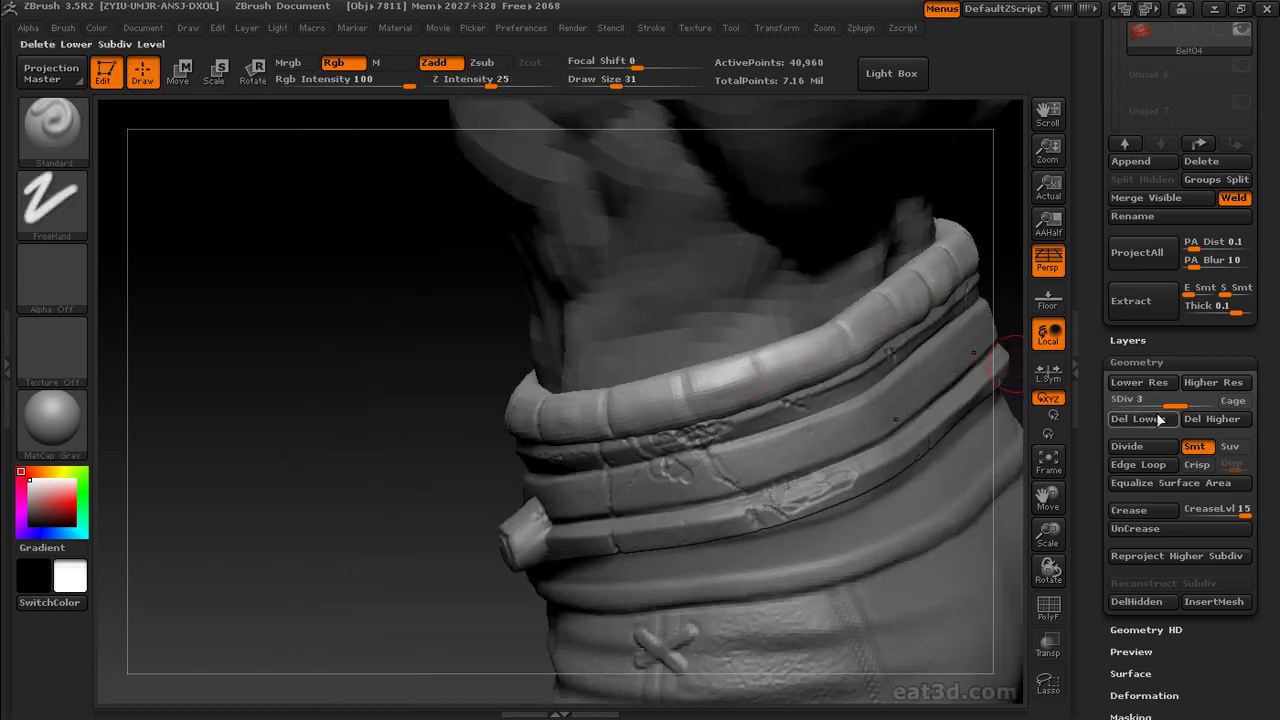
Raise the band to SDiv 4 and shrink the brush draw size to 4.
{"action": "left_click_drag", "start_coordinate": [1170, 399], "coordinate": [1200, 399]}
{"action": "left_click_drag", "start_coordinate": [860, 330], "coordinate": [600, 394]}
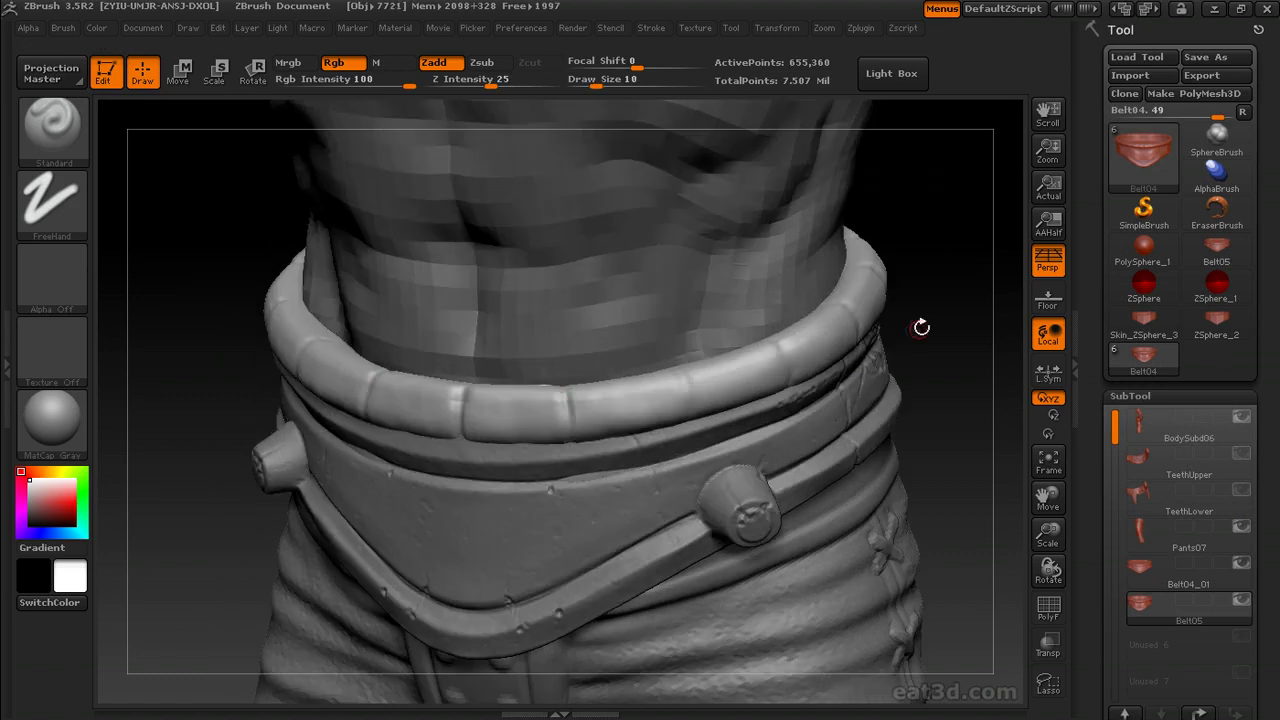
{"action": "mouse_move", "coordinate": [921, 327]}
{"action": "left_mouse_down"}
{"action": "mouse_move", "coordinate": [840, 300]}
{"action": "mouse_move", "coordinate": [874, 349]}
{"action": "mouse_move", "coordinate": [640, 390]}
{"action": "left_mouse_up"}
{"action": "key", "text": "s"}
{"action": "left_click_drag", "start_coordinate": [570, 441], "coordinate": [615, 420]}
Make Belt05 the active subtool, hide BodySubd06, and zoom in on the band.
{"action": "left_click", "coordinate": [570, 449], "text": "alt"}
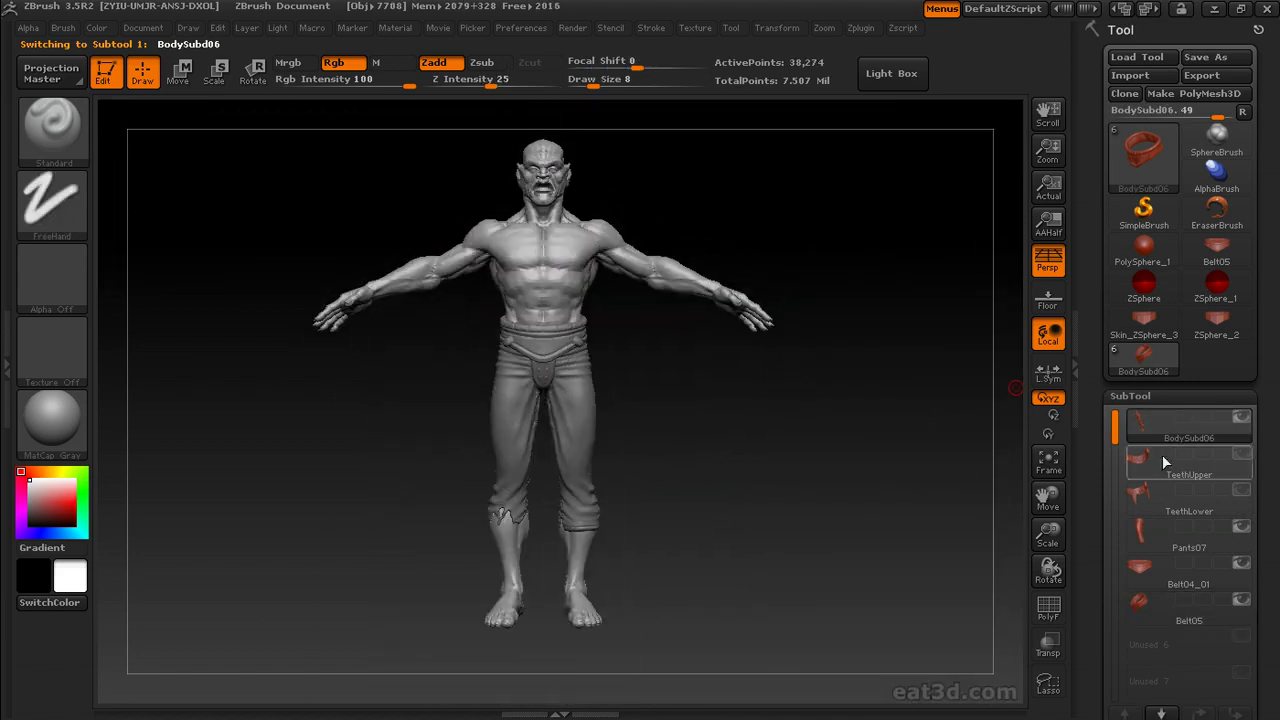
{"action": "scroll", "coordinate": [1162, 454], "scroll_direction": "down", "scroll_amount": 1}
{"action": "left_click", "coordinate": [1228, 566]}
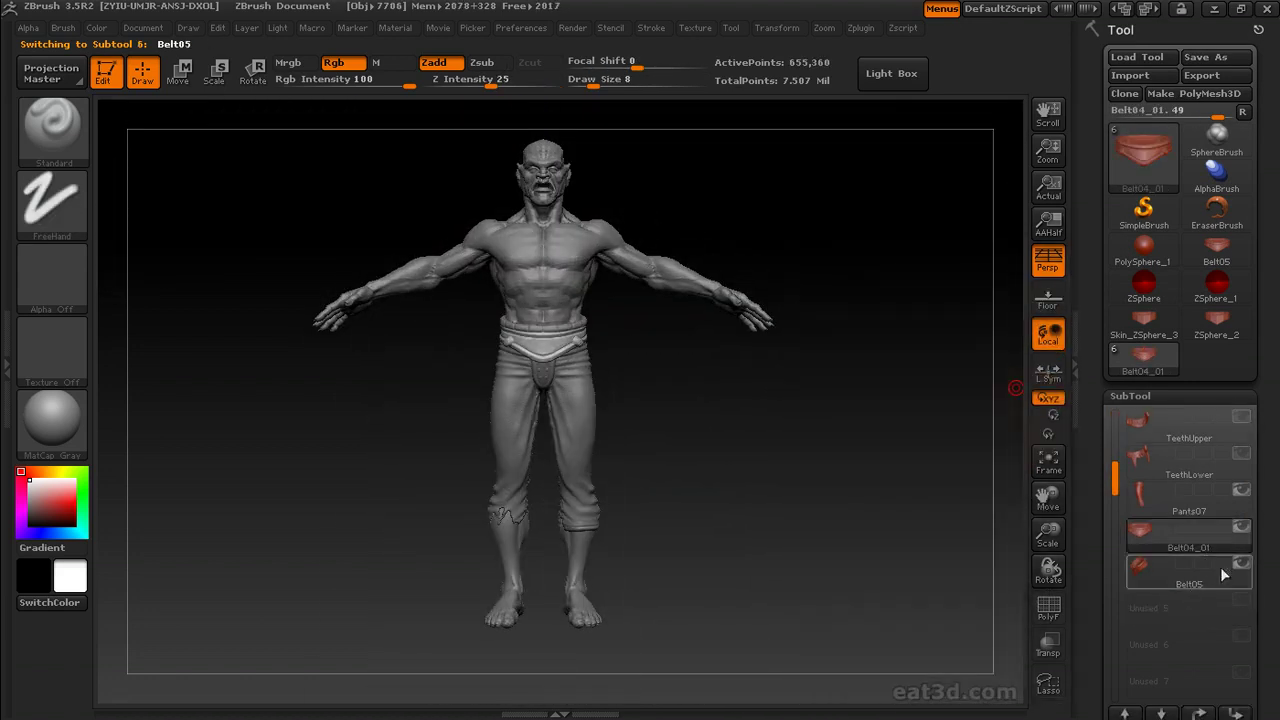
{"action": "scroll", "coordinate": [1228, 420], "scroll_direction": "up", "scroll_amount": 1}
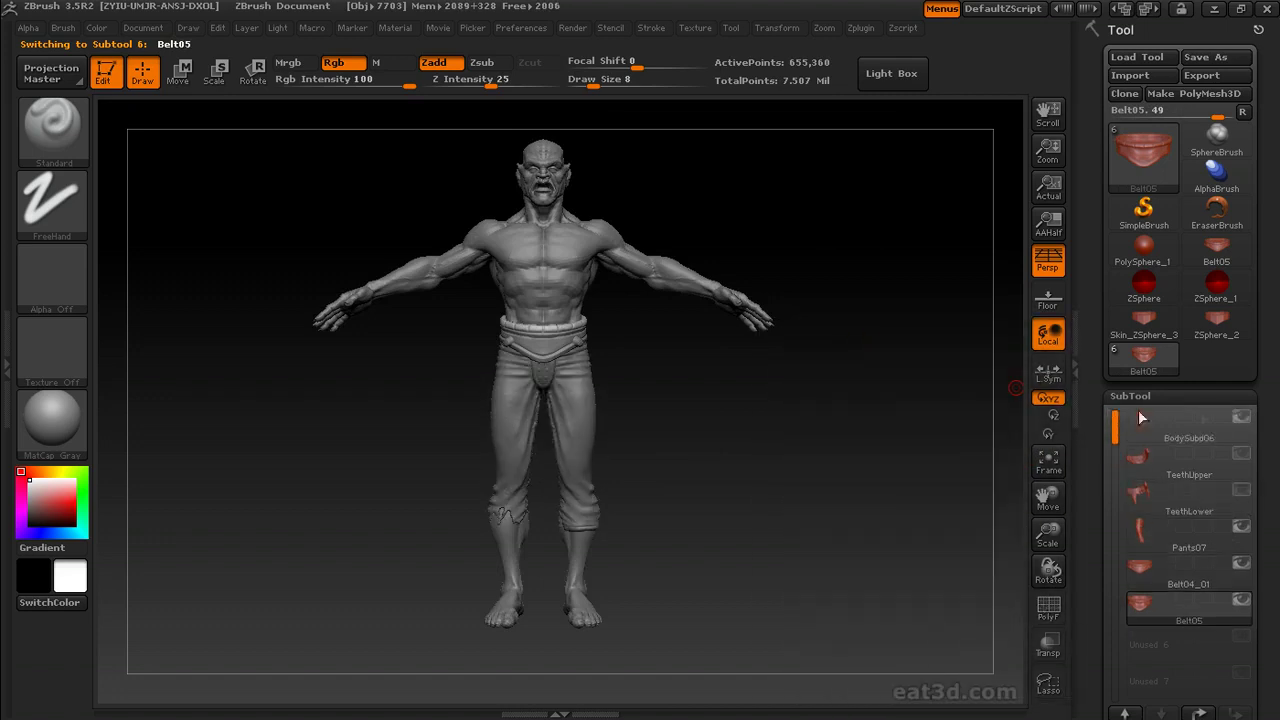
{"action": "left_click", "coordinate": [1240, 417]}
{"action": "left_click_drag", "start_coordinate": [754, 460], "coordinate": [650, 466], "text": "alt"}
{"action": "left_click_drag", "start_coordinate": [858, 412], "coordinate": [657, 429]}
{"action": "left_click_drag", "start_coordinate": [913, 278], "coordinate": [736, 294]}
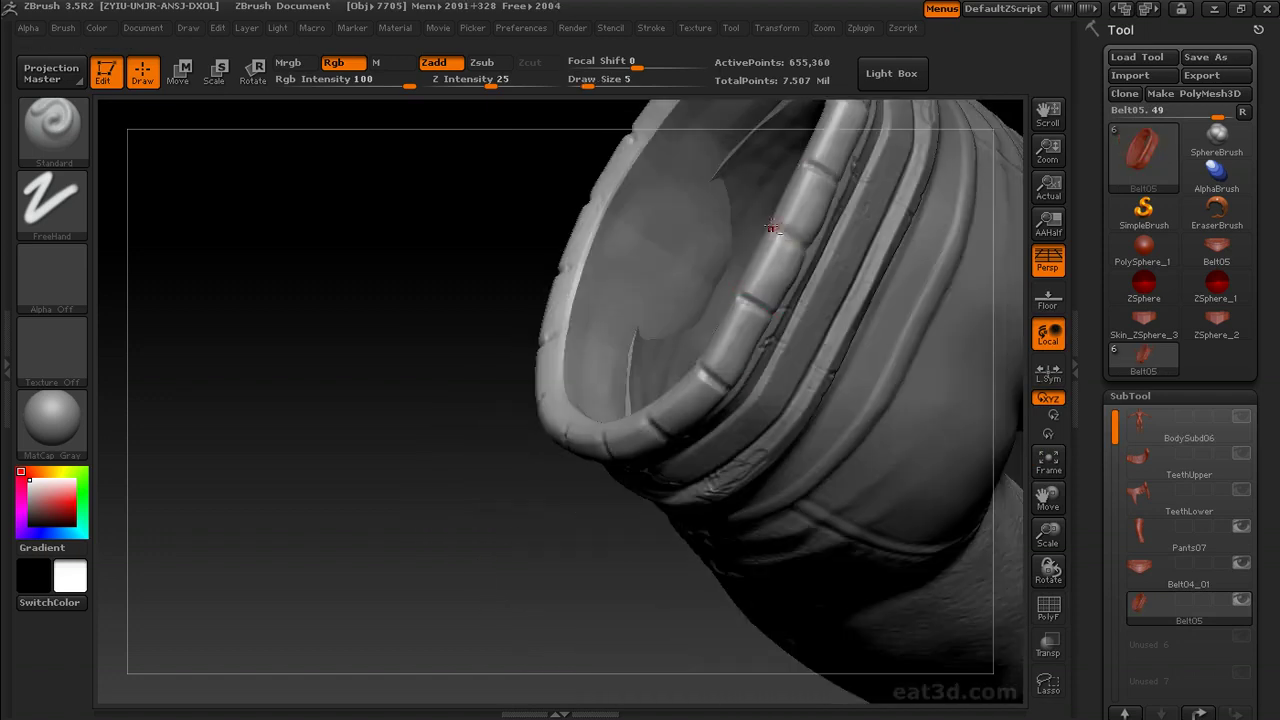
Dent the rim with Clay, carve cross-shaped tie grooves into three segments, and add rim creases.
{"action": "left_click_drag", "start_coordinate": [779, 228], "coordinate": [896, 452]}
{"action": "left_click_drag", "start_coordinate": [812, 490], "coordinate": [502, 432]}
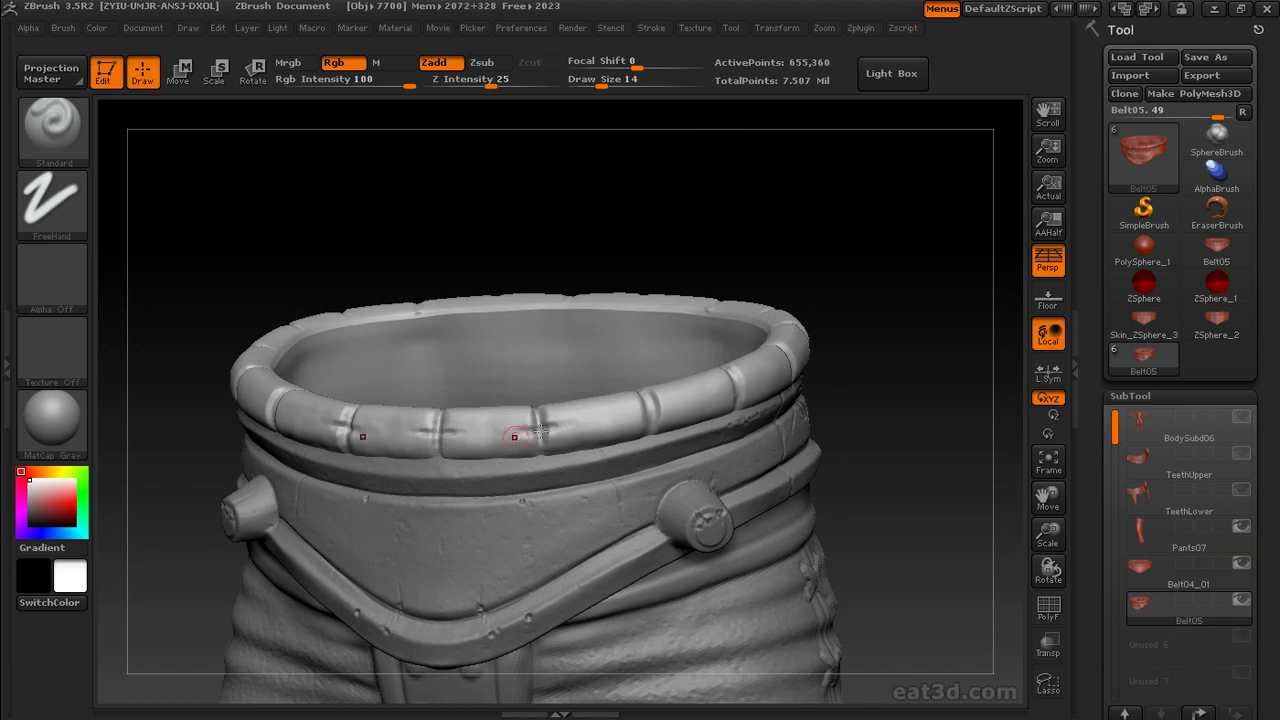
{"action": "left_click_drag", "start_coordinate": [746, 386], "coordinate": [448, 471], "text": "alt"}
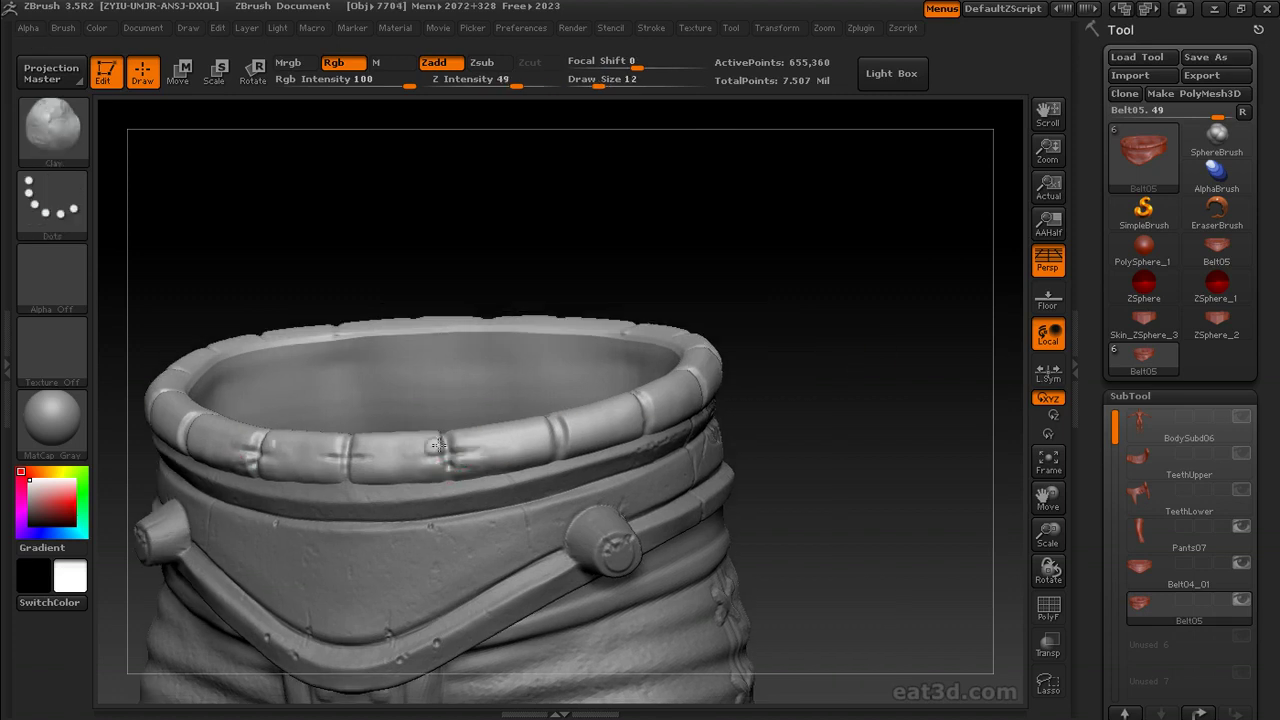
{"action": "left_click_drag", "start_coordinate": [438, 445], "coordinate": [443, 456]}
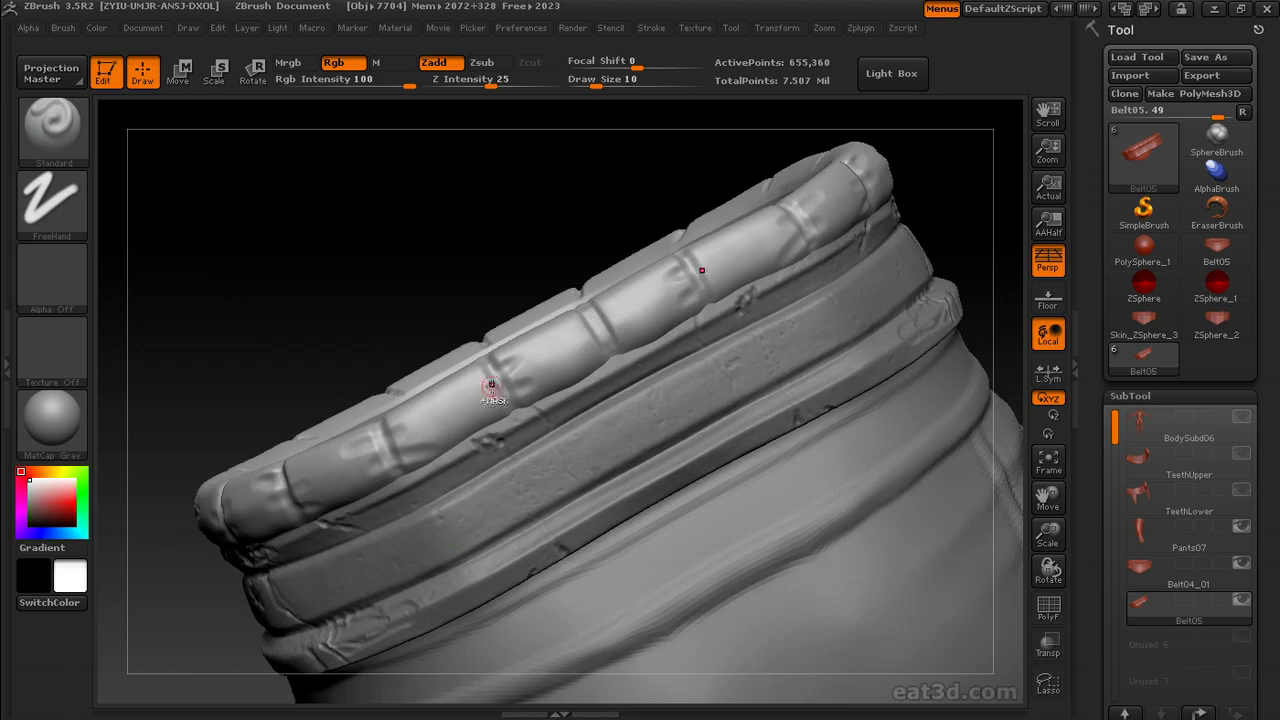
{"action": "mouse_move", "coordinate": [491, 385]}
{"action": "left_mouse_down"}
{"action": "mouse_move", "coordinate": [441, 410]}
{"action": "mouse_move", "coordinate": [703, 292]}
{"action": "left_mouse_up"}
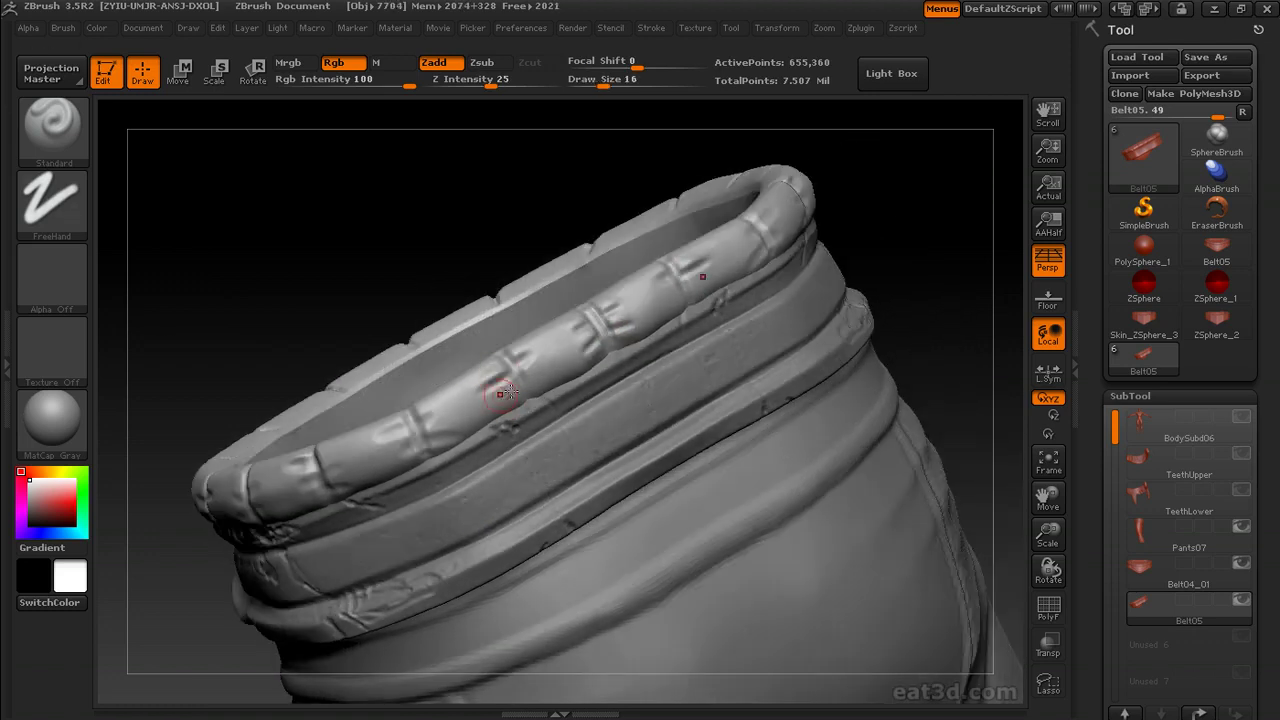
{"action": "left_click_drag", "start_coordinate": [495, 380], "coordinate": [562, 338]}
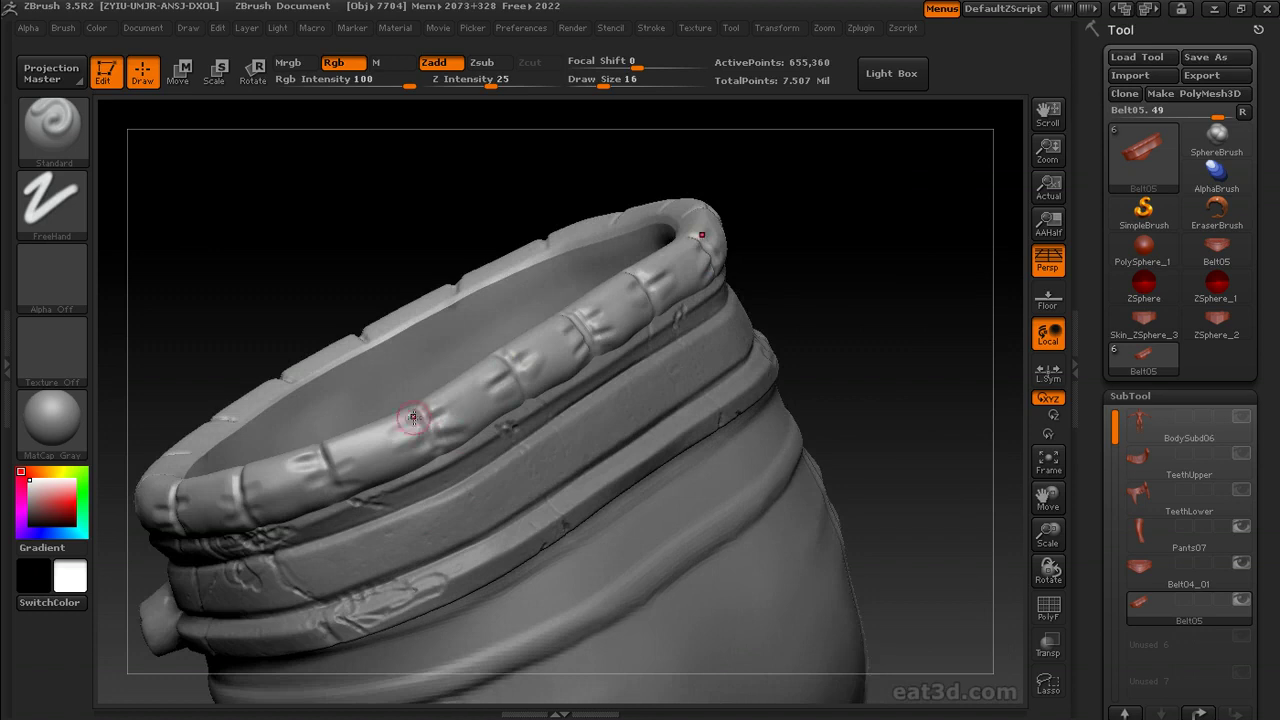